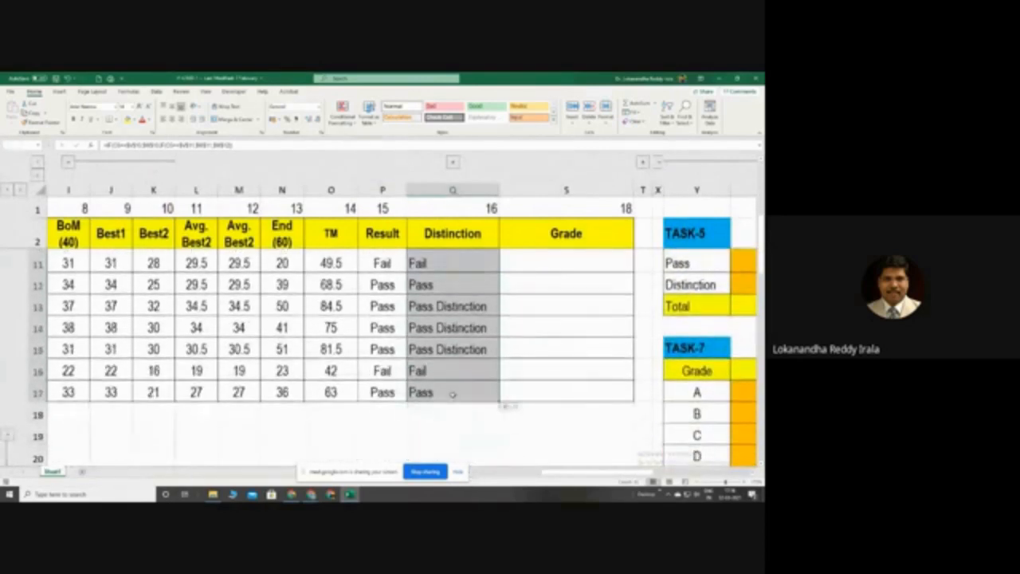
- Clear the existing formulas from the Distinction column and select its first data cell, Q3
key("Delete")
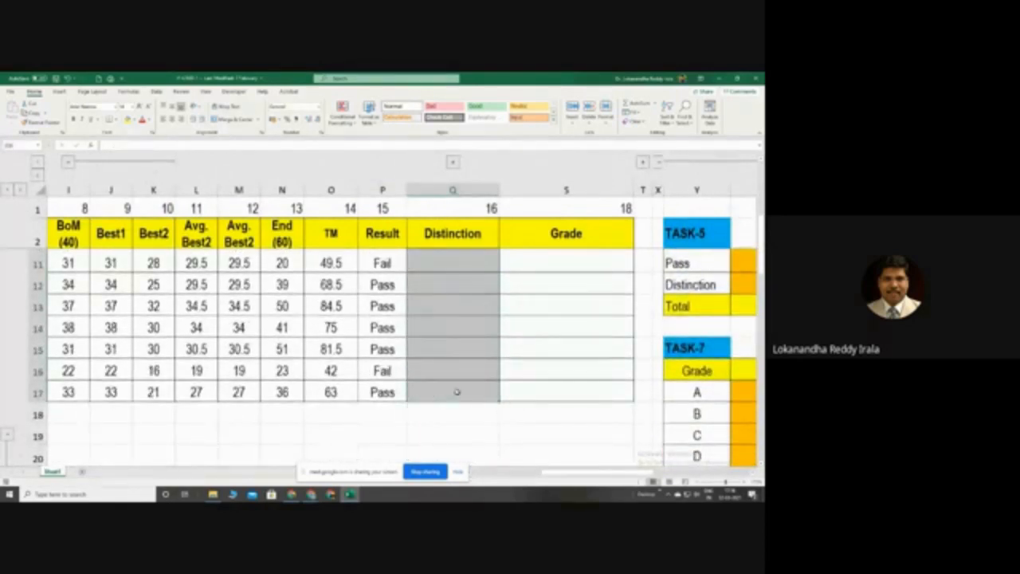
scroll(454, 392, "up", 3)
left_click(440, 263)
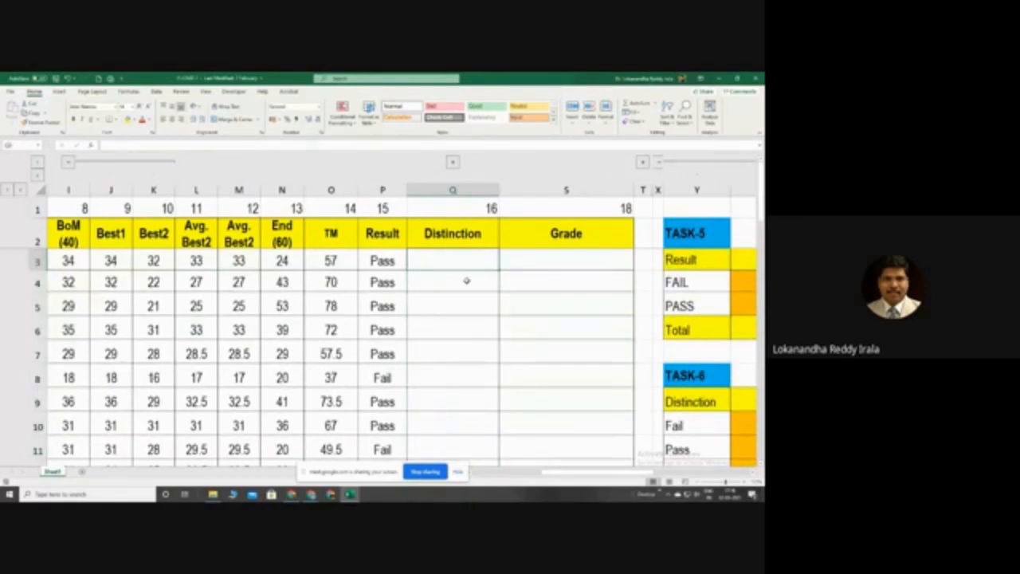
type("=IF")
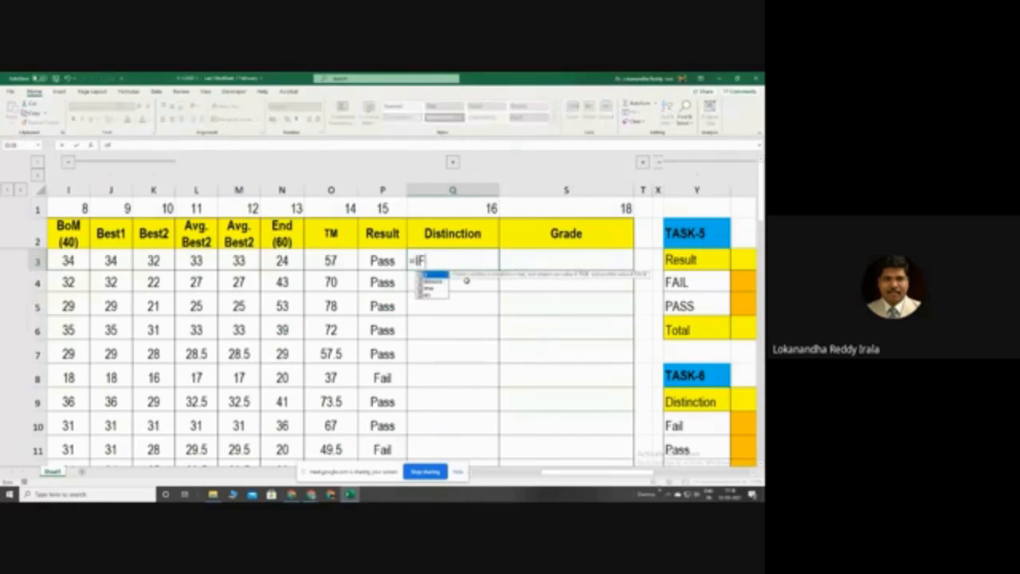
type("(")
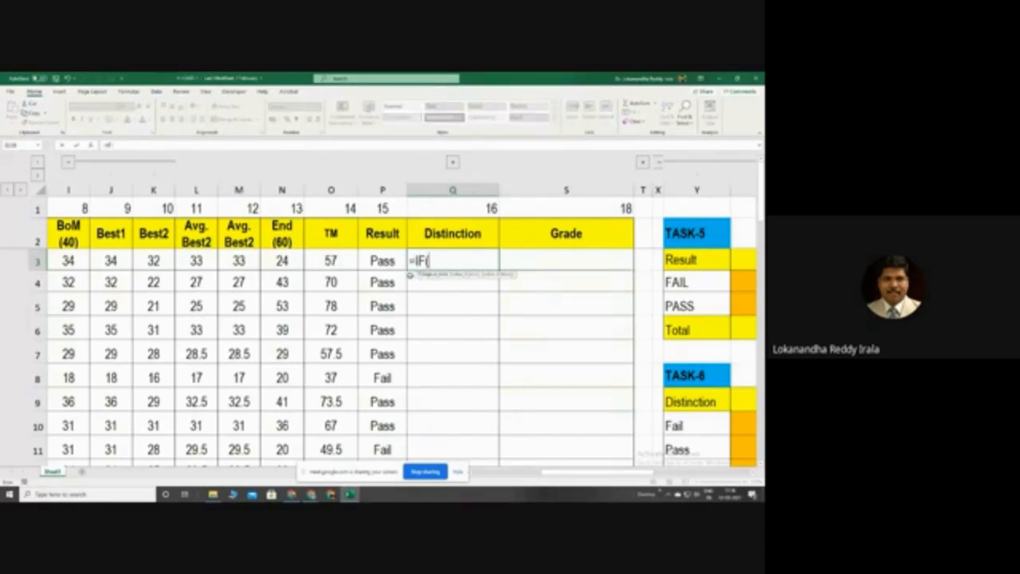
left_click(333, 259)
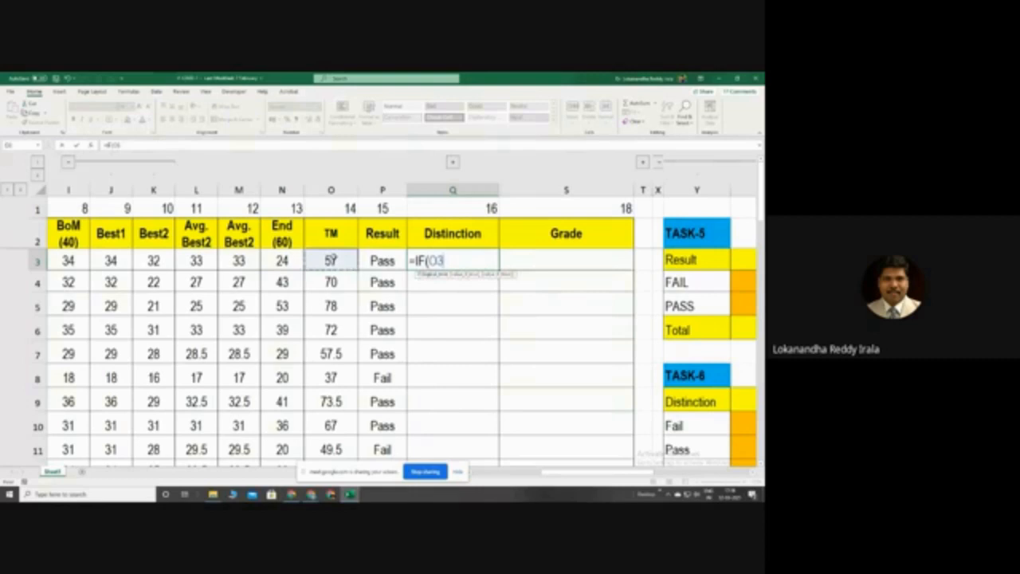
type(">69")
left_click(91, 147)
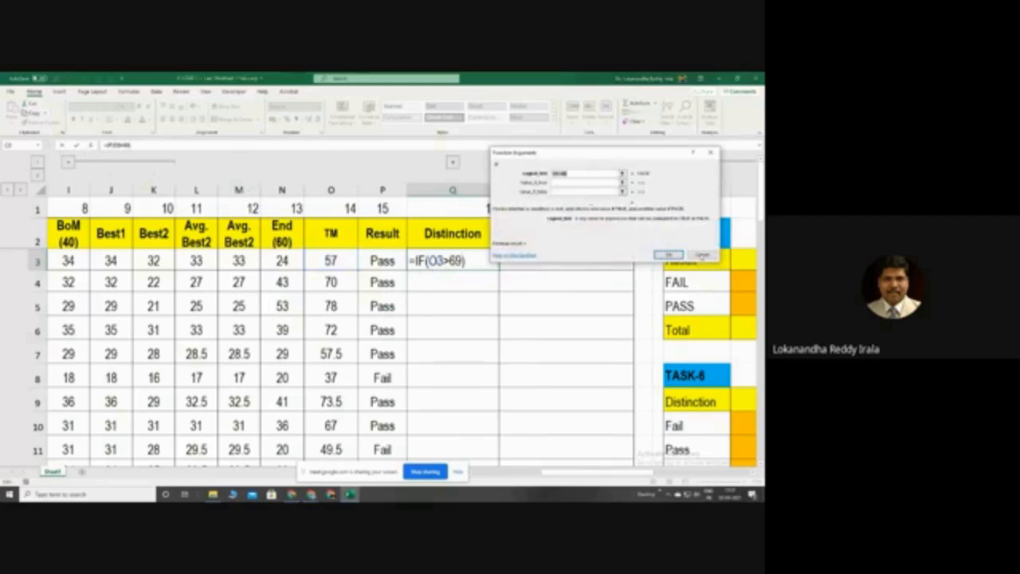
left_click_drag(590, 156, 516, 179)
left_click(506, 205)
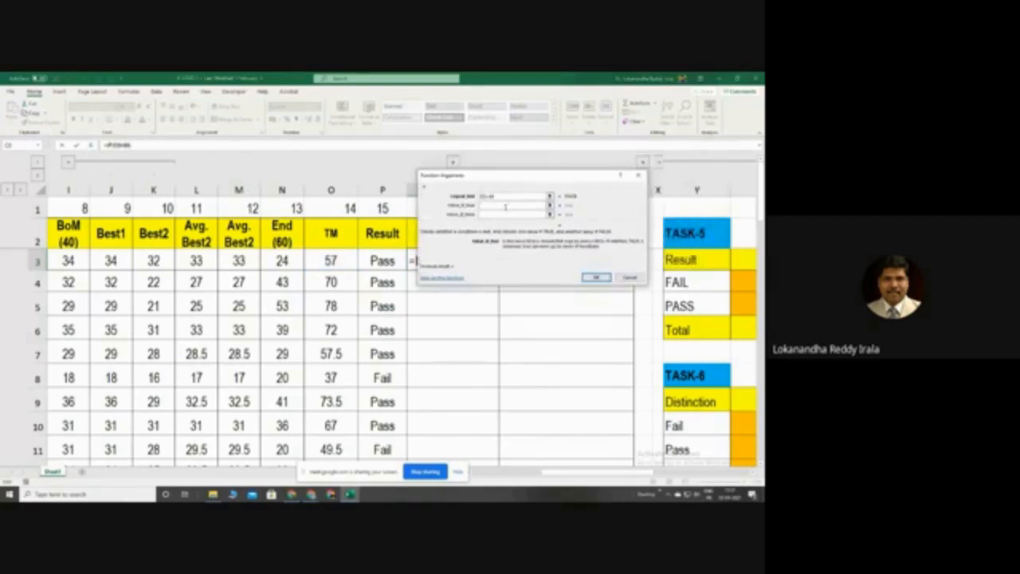
left_click_drag(500, 177, 411, 168)
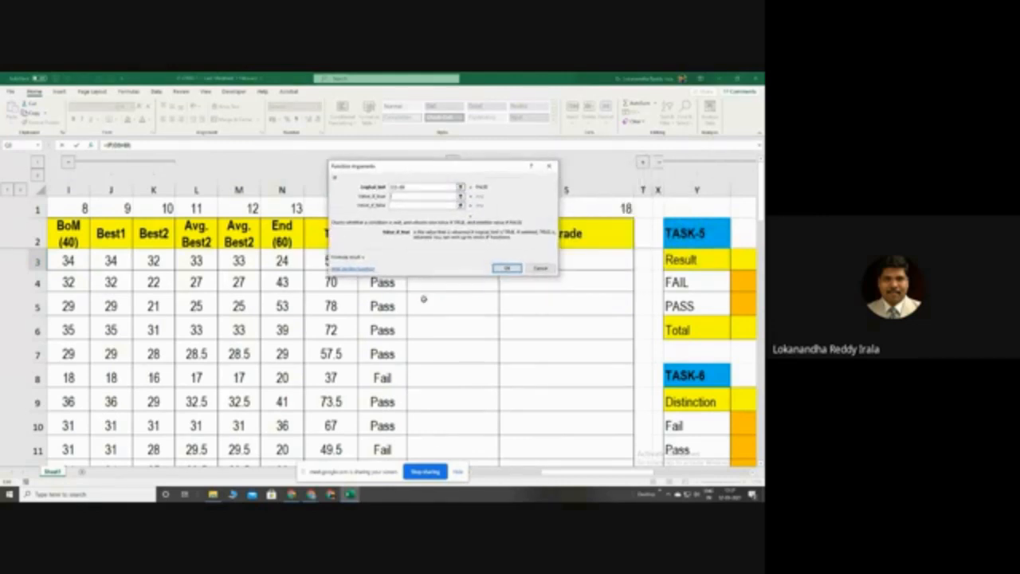
left_click_drag(558, 478, 579, 476)
left_click_drag(440, 169, 378, 166)
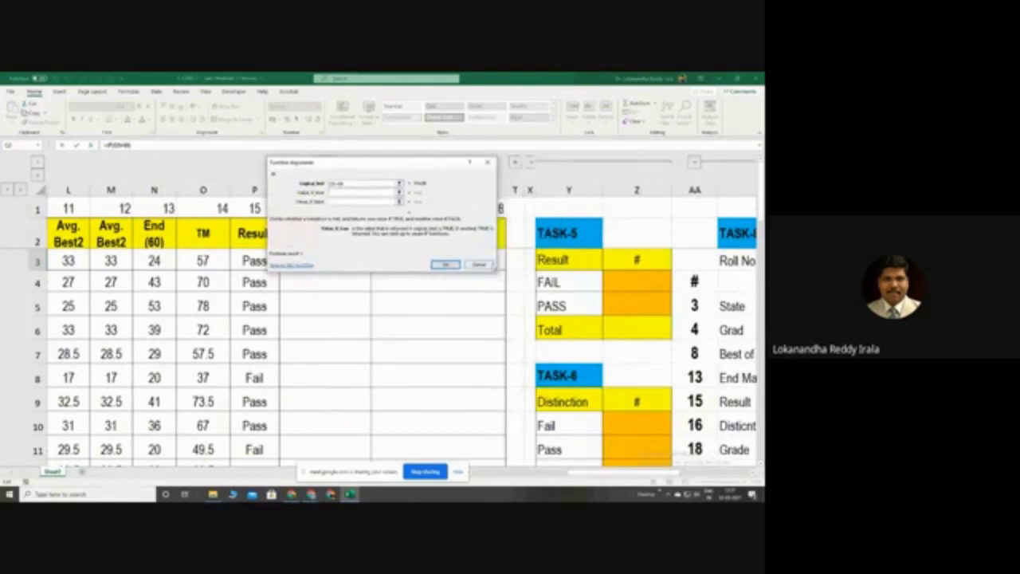
left_click(488, 266)
- Expand the collapsed column group U to W containing the Result Plan and Distinction Plan tables
left_click(515, 162)
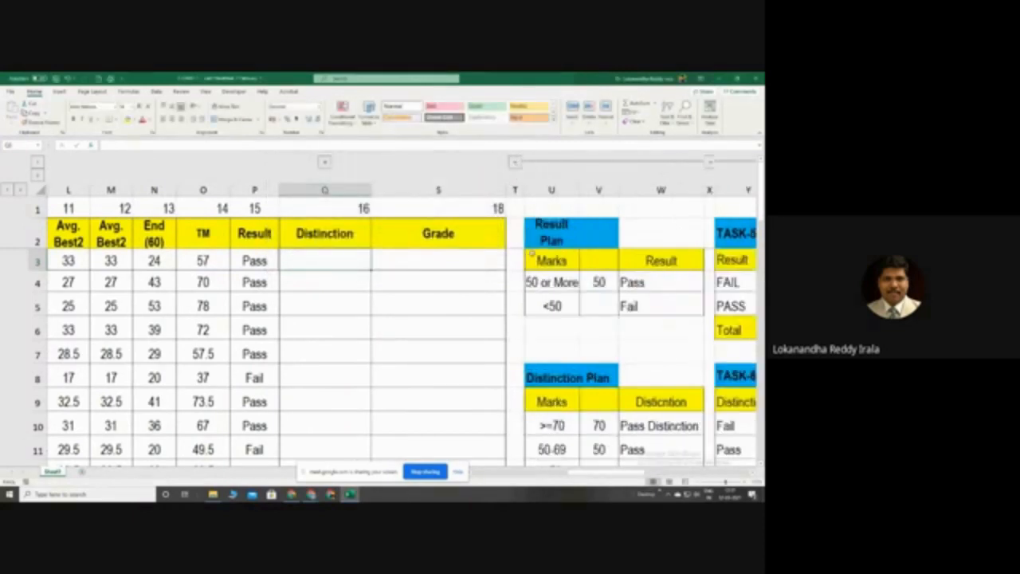
type("=IF(")
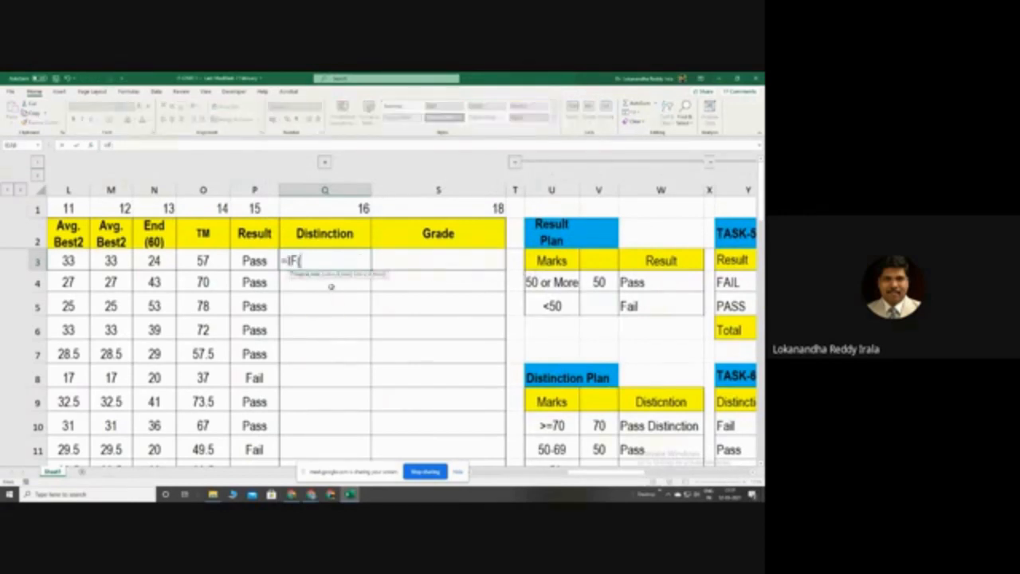
left_click(212, 261)
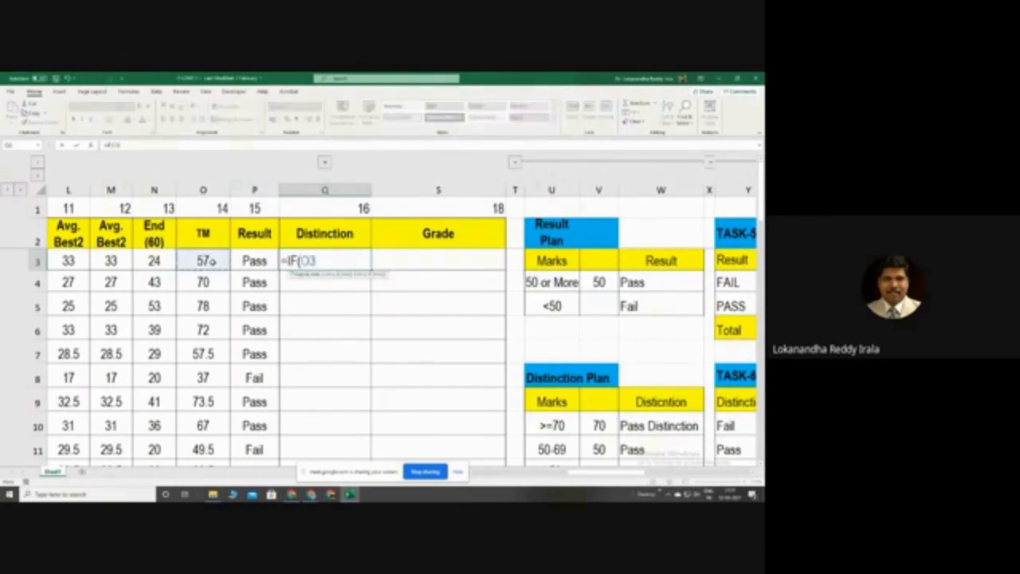
type(">69,")
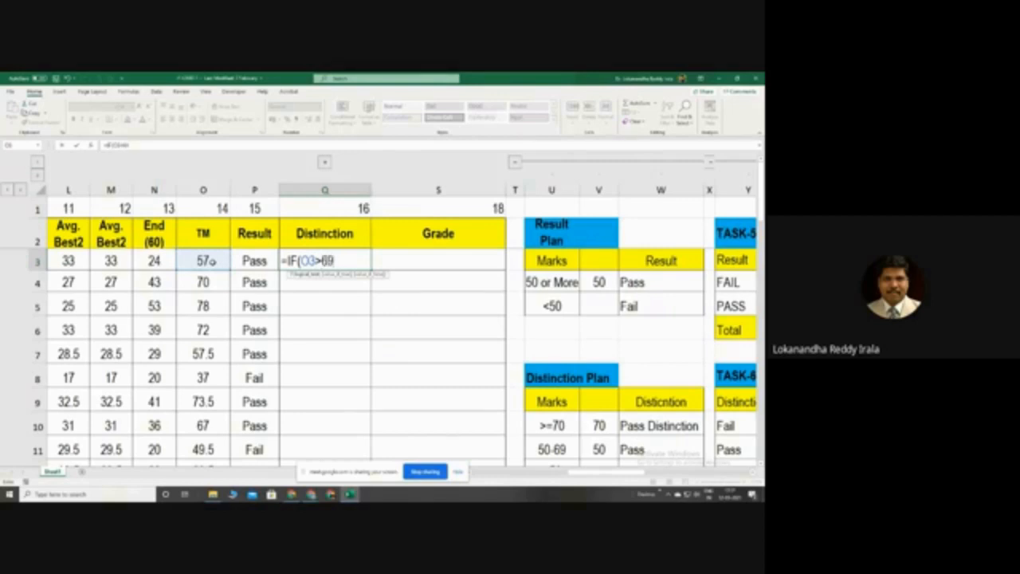
left_click(91, 146)
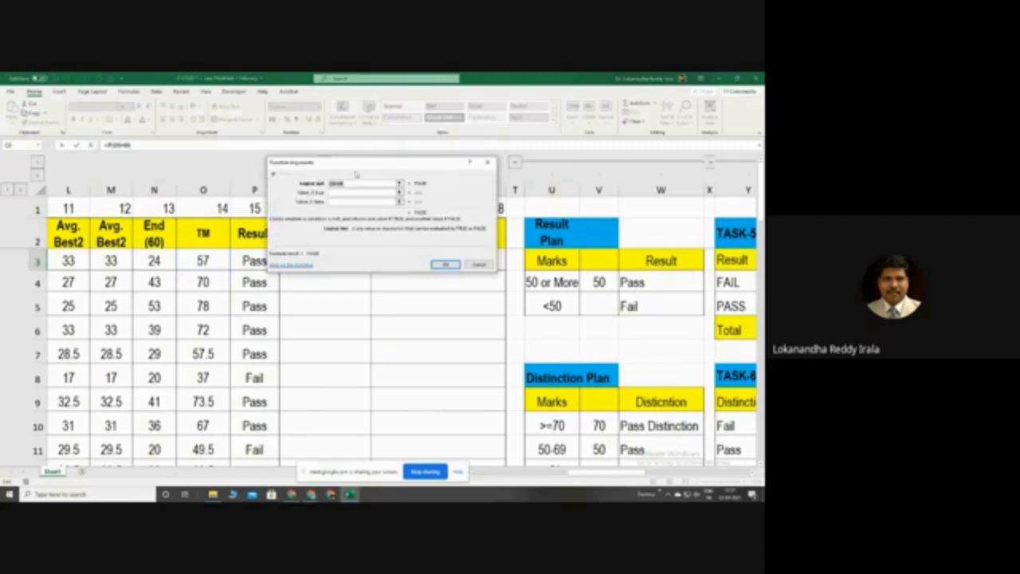
left_click_drag(356, 172, 342, 130)
scroll(562, 348, "down", 1)
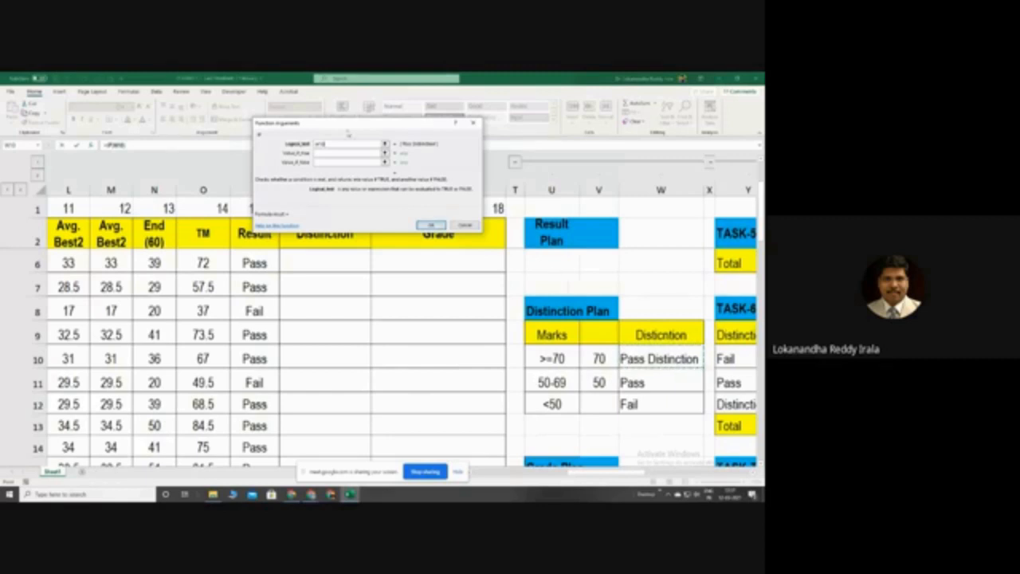
left_click_drag(324, 144, 311, 145)
key("BackSpace")
type("o3")
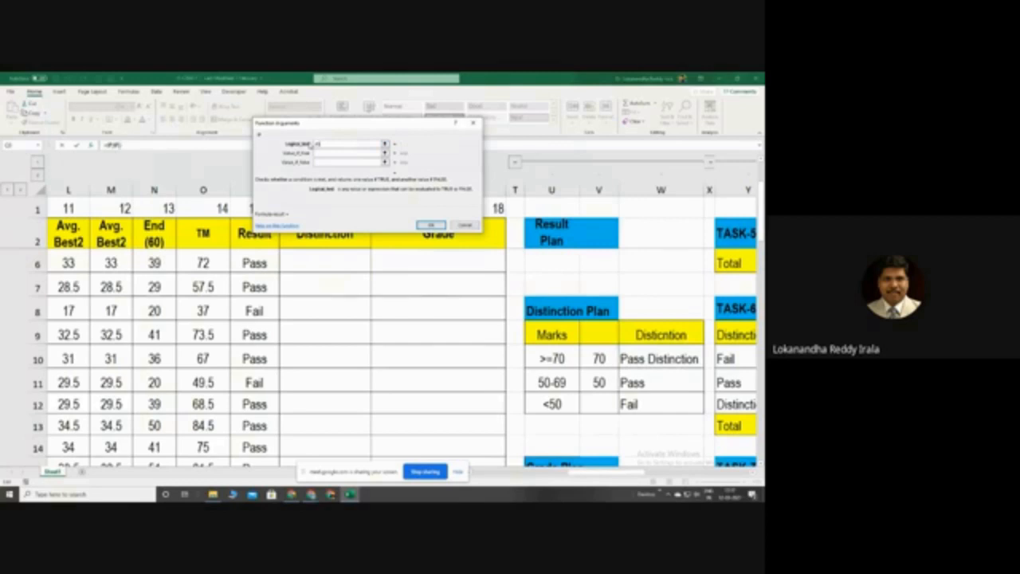
left_click_drag(338, 126, 349, 106)
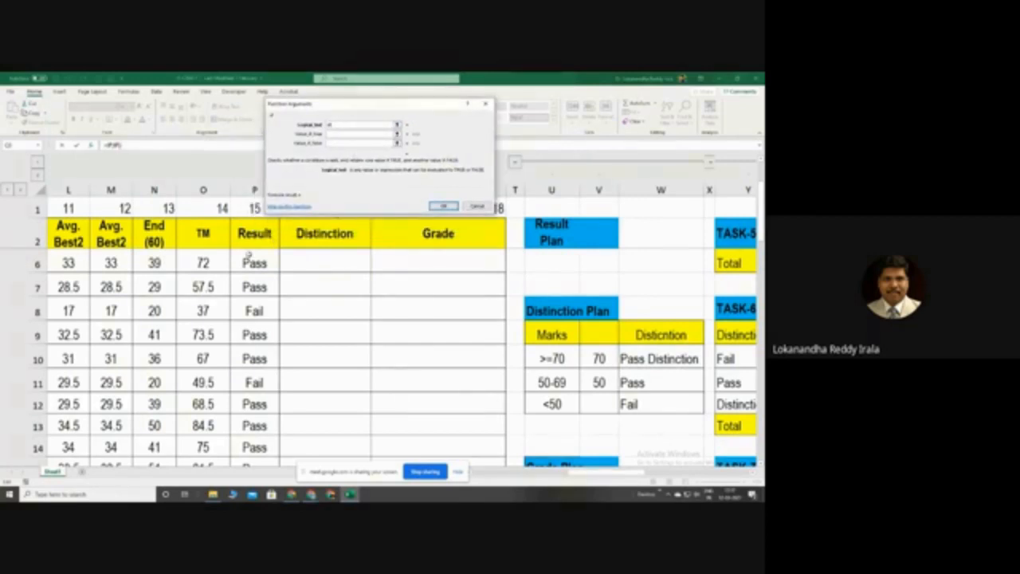
left_click(195, 259)
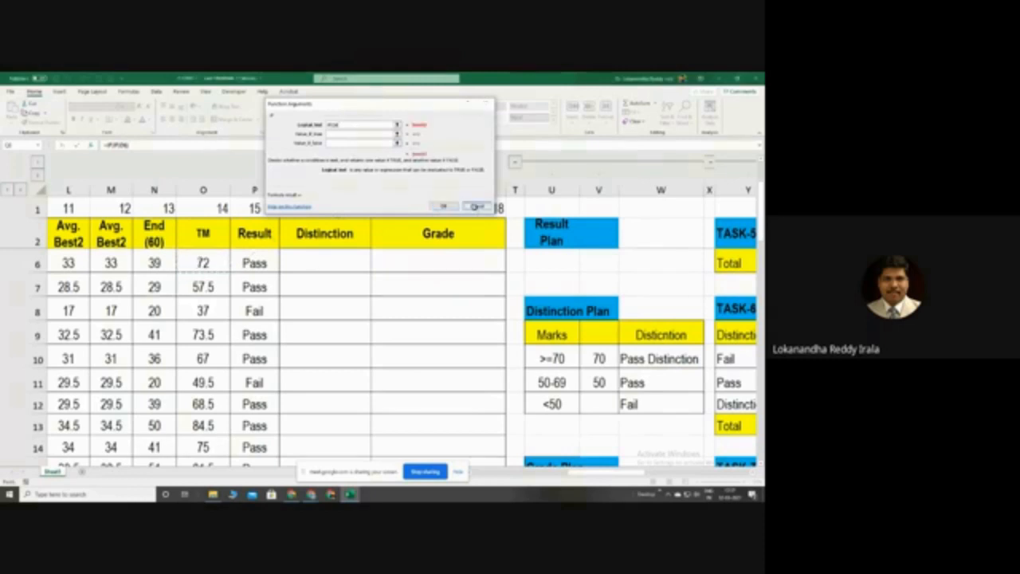
left_click(476, 206)
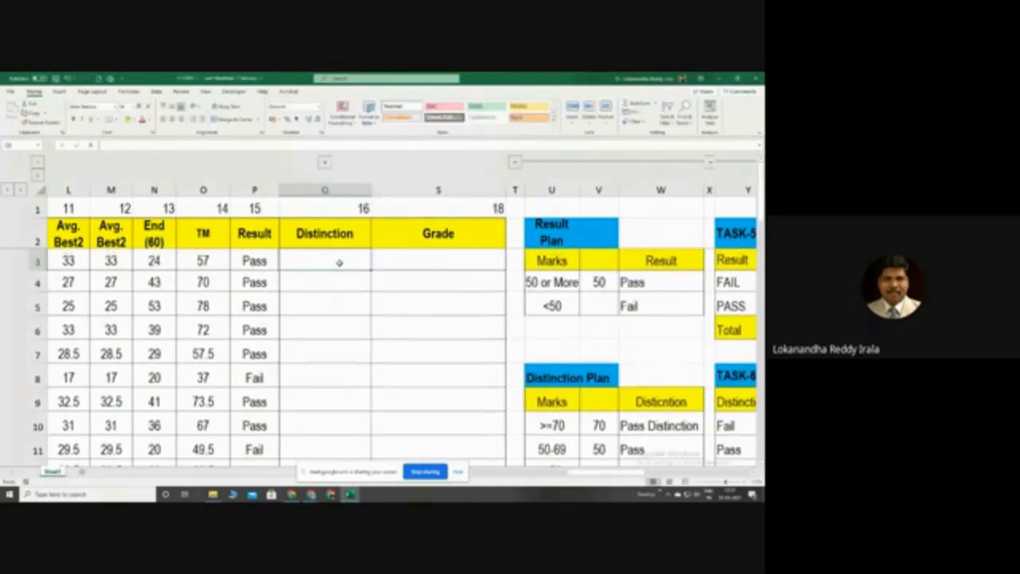
- Build an IF function in Q3 with the logical test O3>69 and W10 as the value if true
type("=IF(")
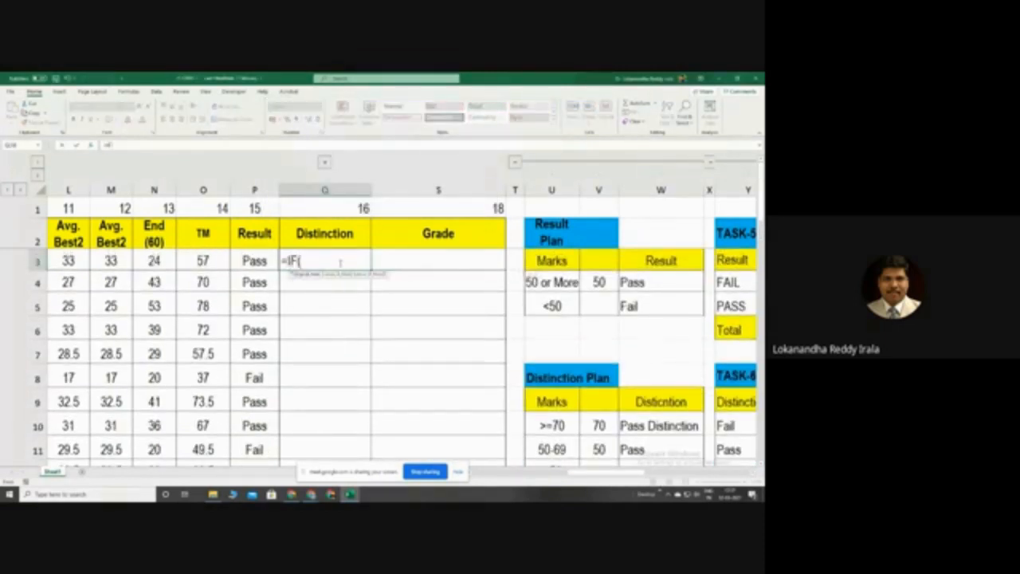
left_click(198, 259)
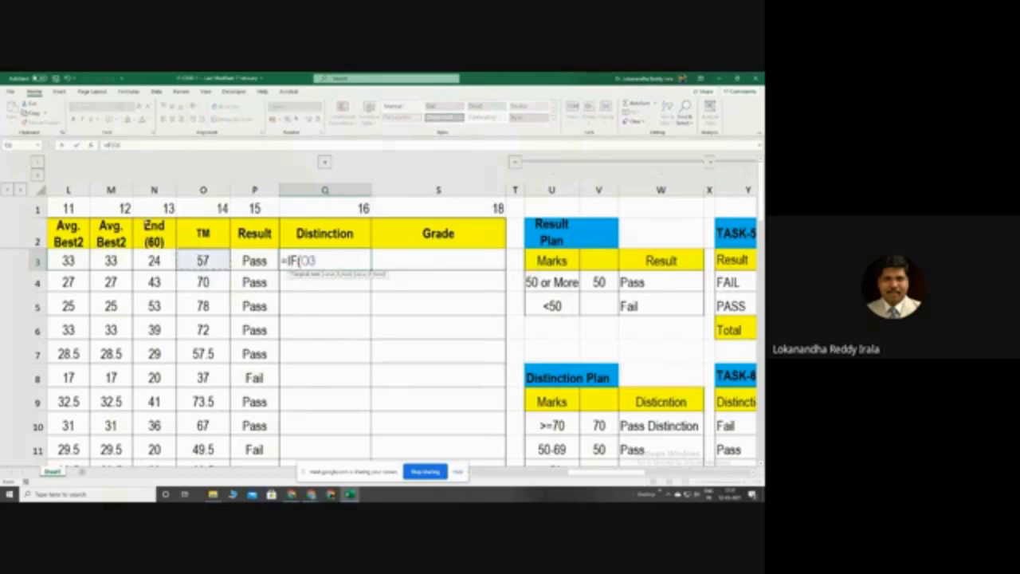
left_click(90, 146)
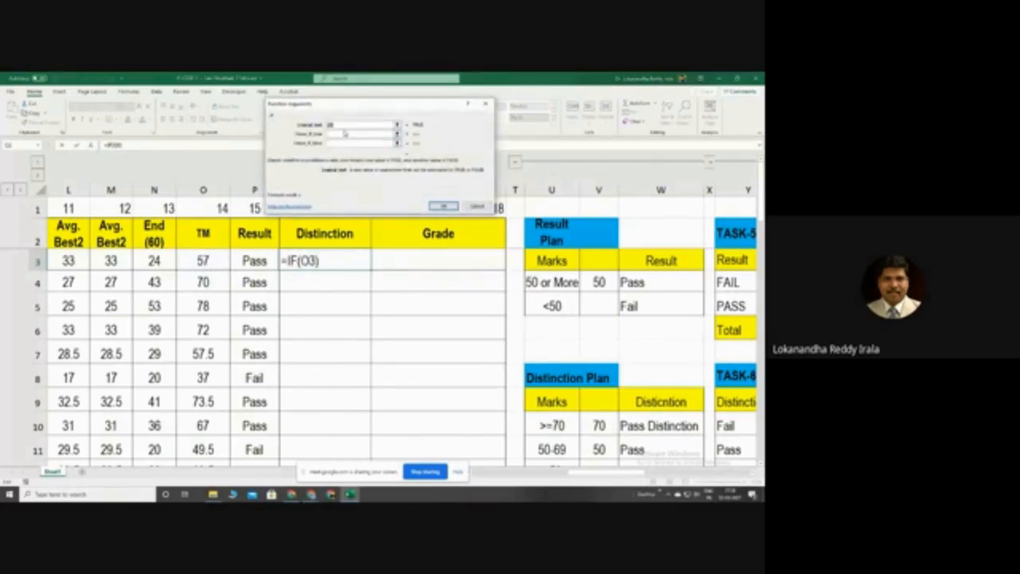
type(">")
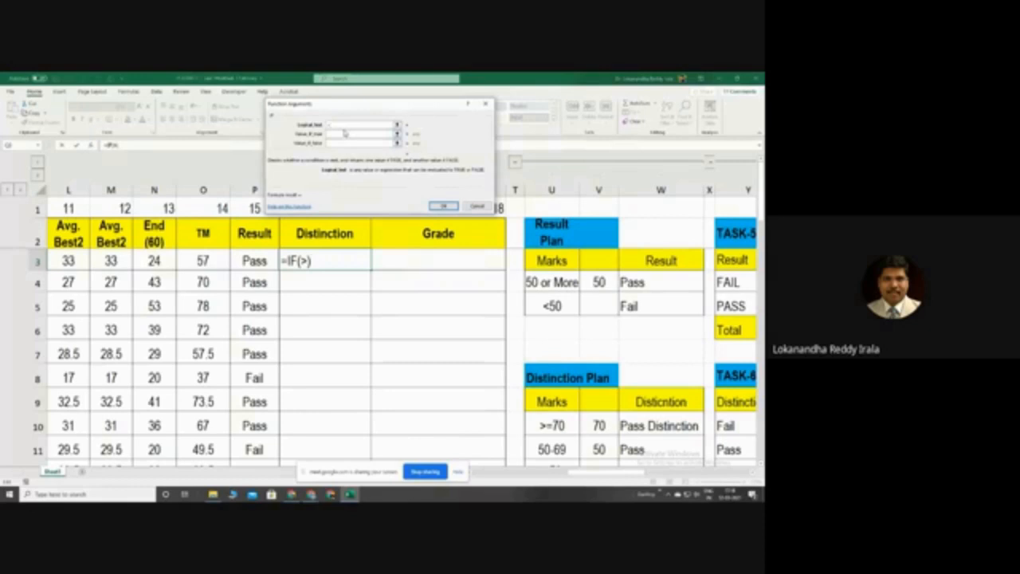
type("69")
type("O3")
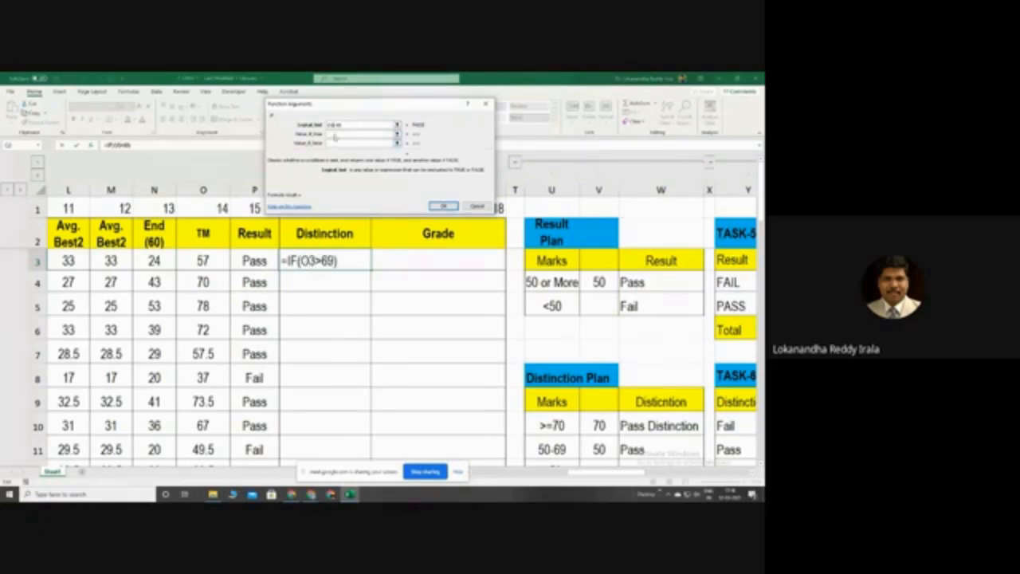
left_click(334, 137)
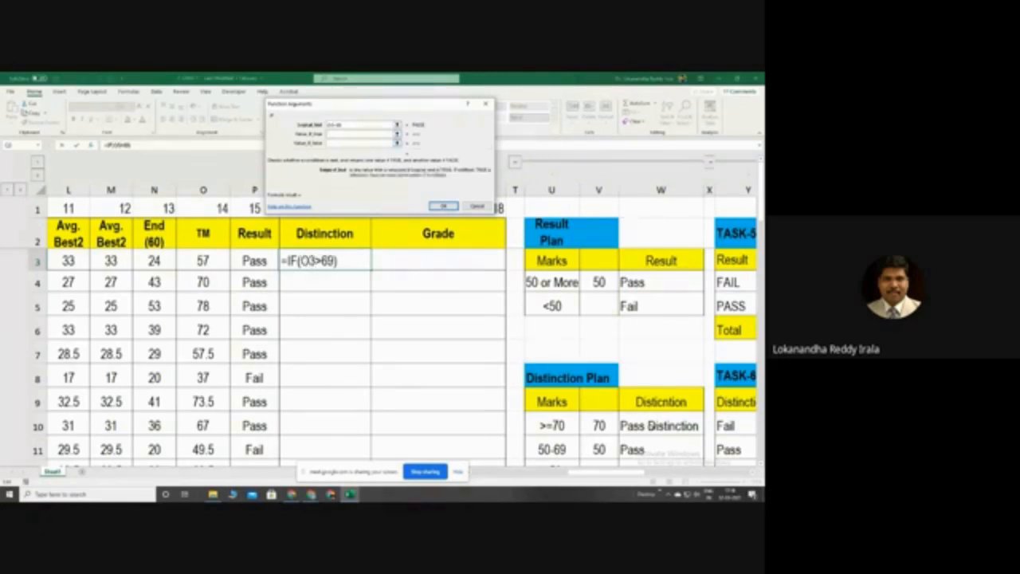
left_click(652, 426)
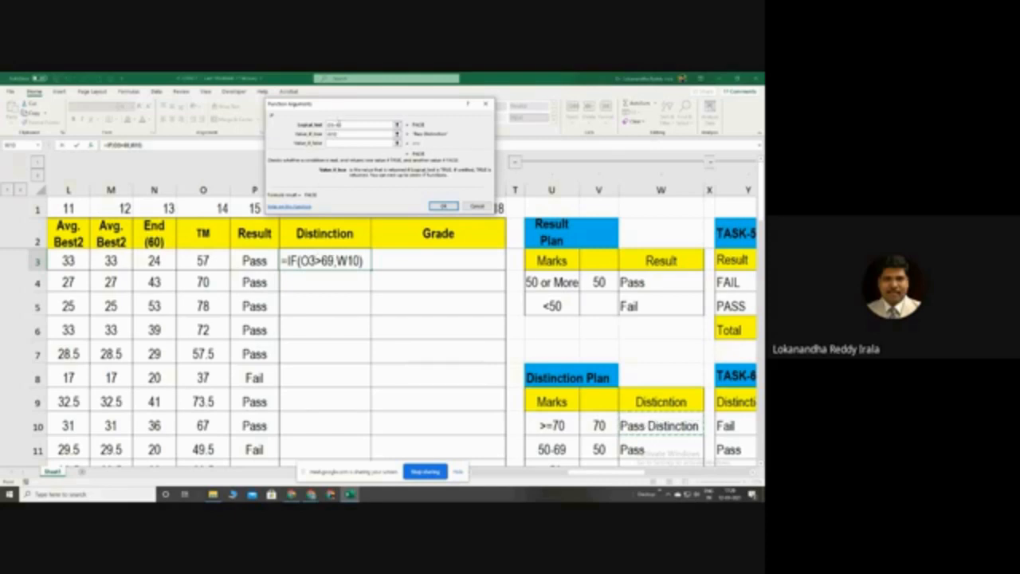
- Replace the constant 69 in the IF function's logical test with a reference to V10
left_click(336, 125)
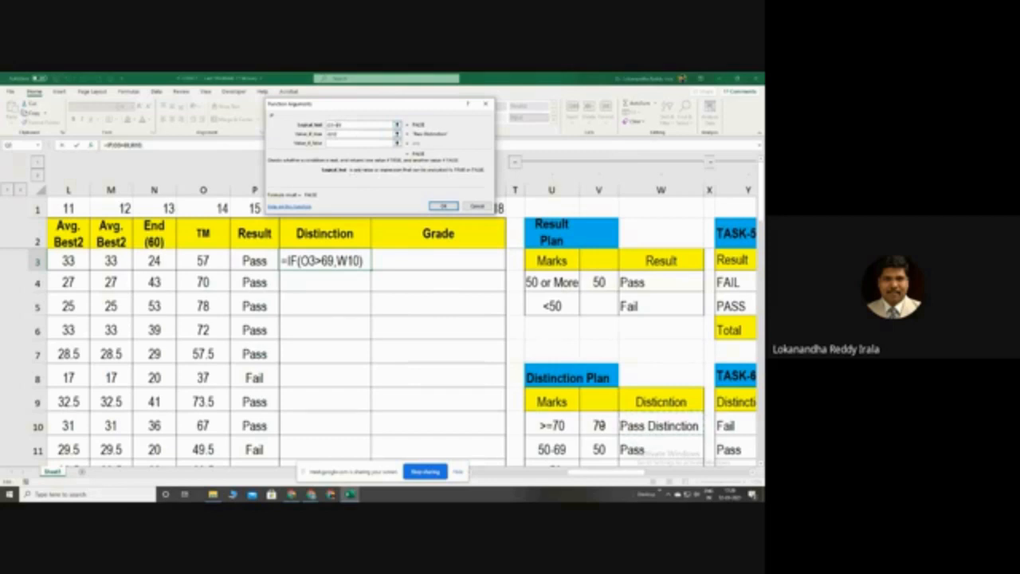
left_click(599, 426)
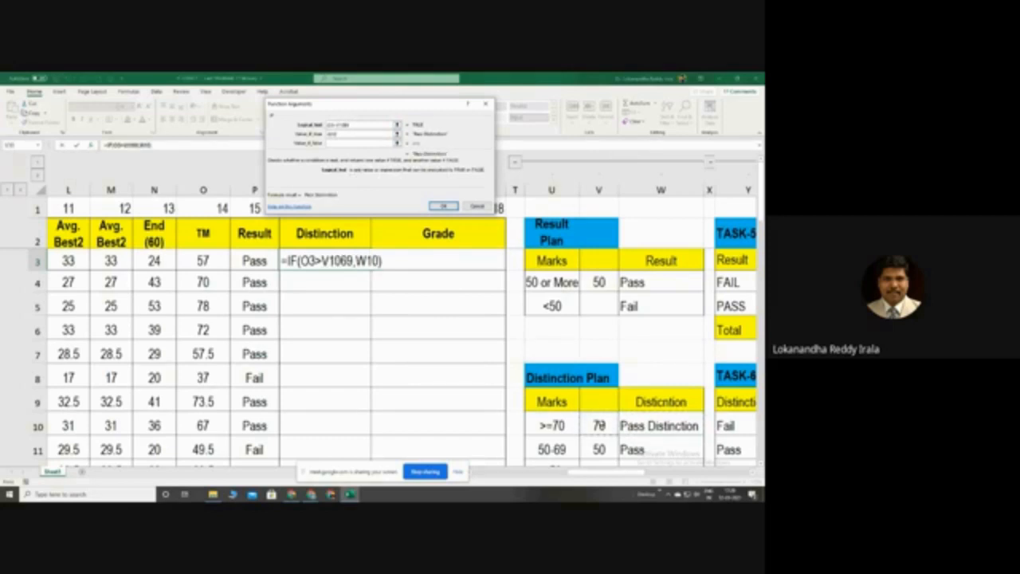
key("Delete")
key("Delete")
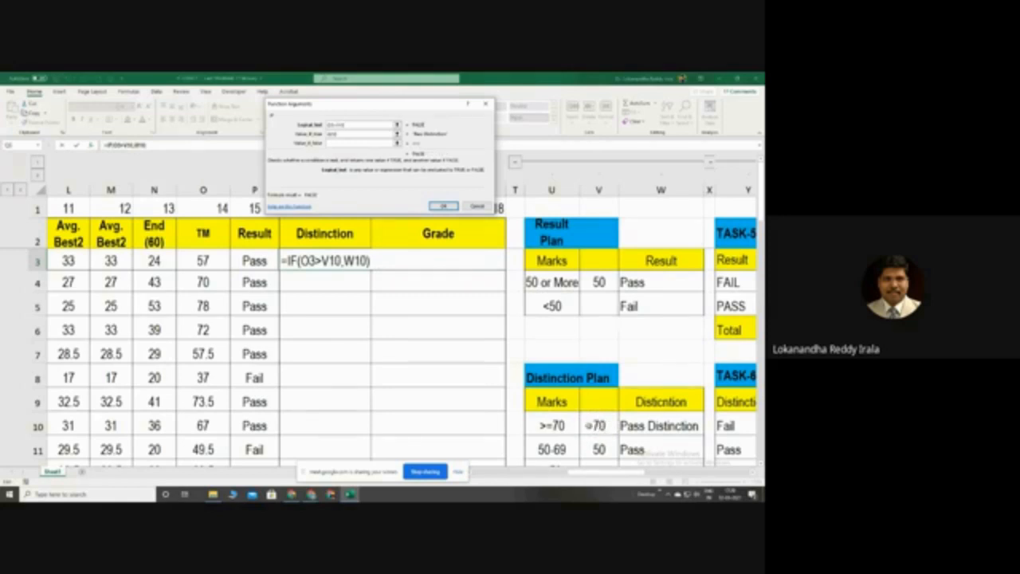
left_click(360, 135)
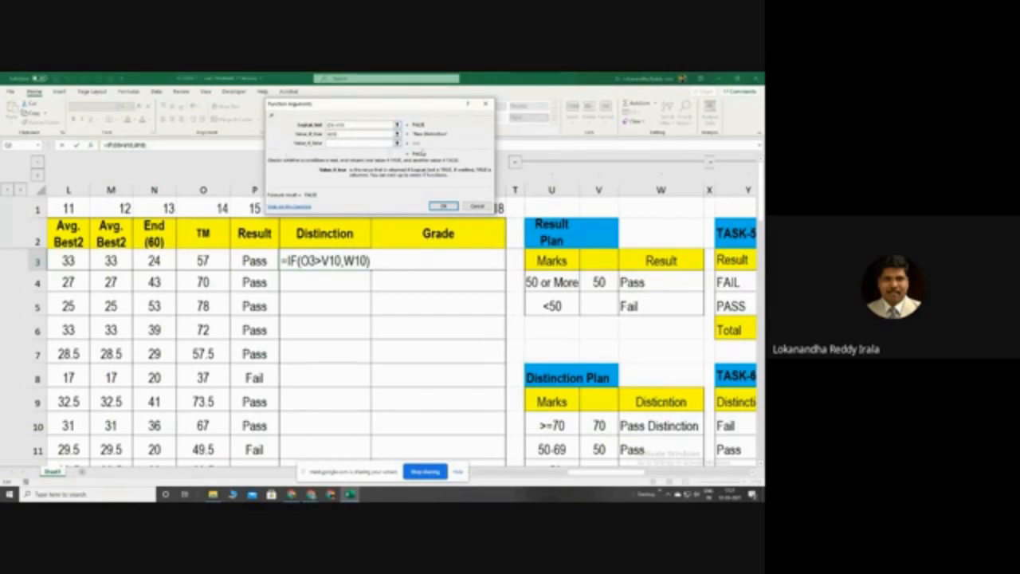
- Nest a second IF function with the test O3>V11 in the value-if-false argument of Q3's formula
left_click(351, 143)
type("IF")
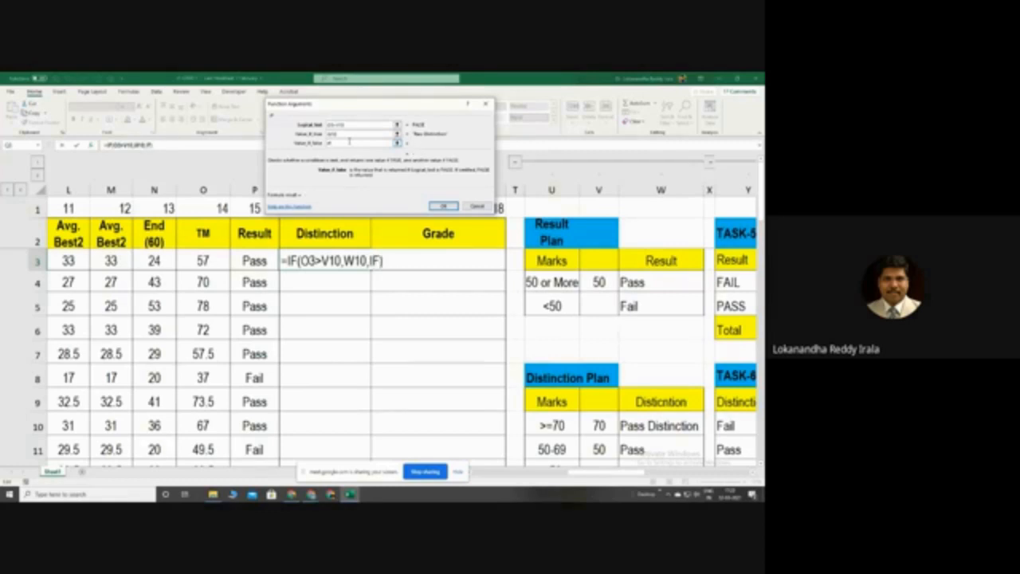
type("(O3>")
left_click(599, 449)
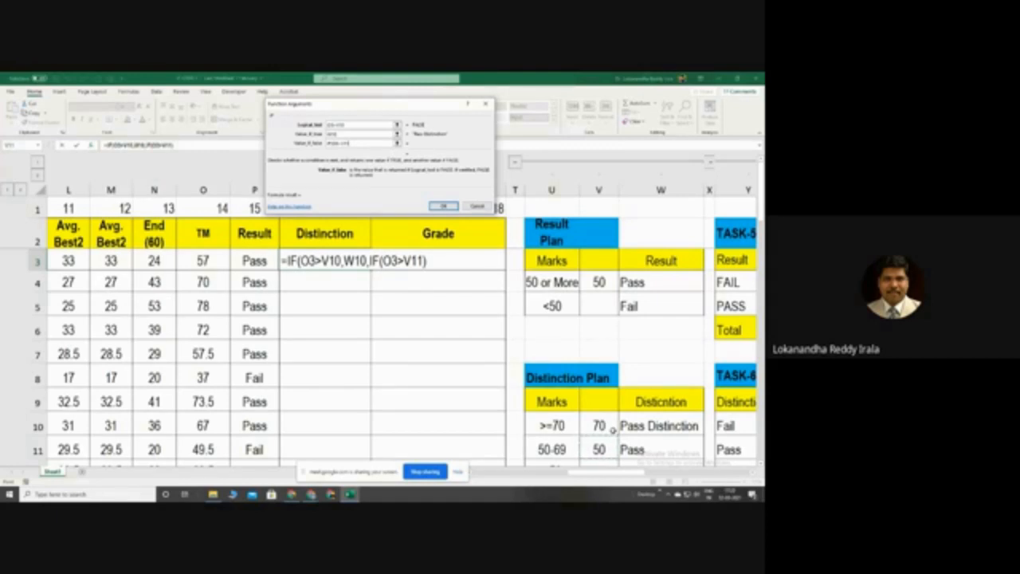
- Give the nested IF a reference to W11 as its value if true, without stray quotes or plus signs
key("BackSpace")
type(",\"PA")
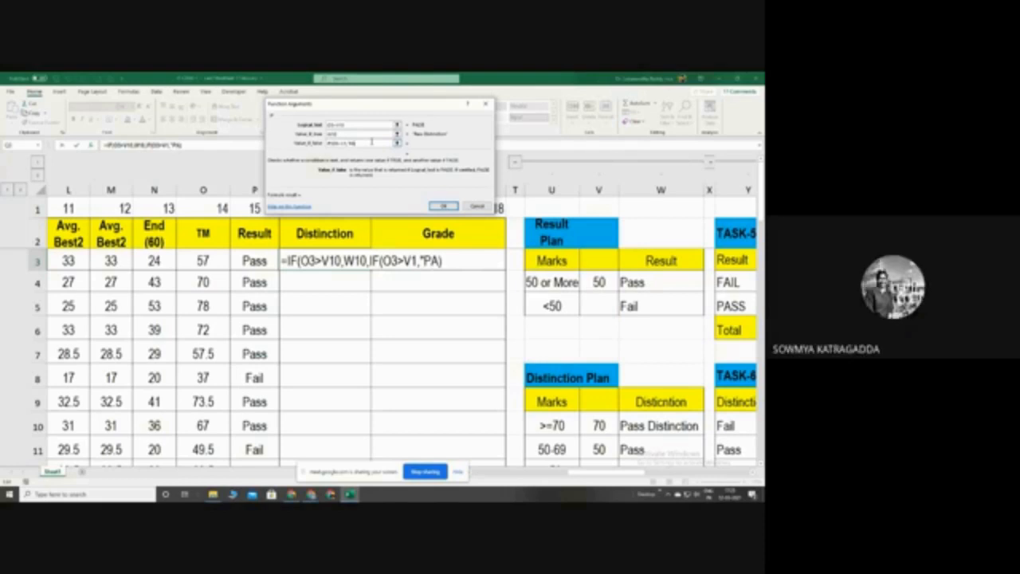
key("BackSpace")
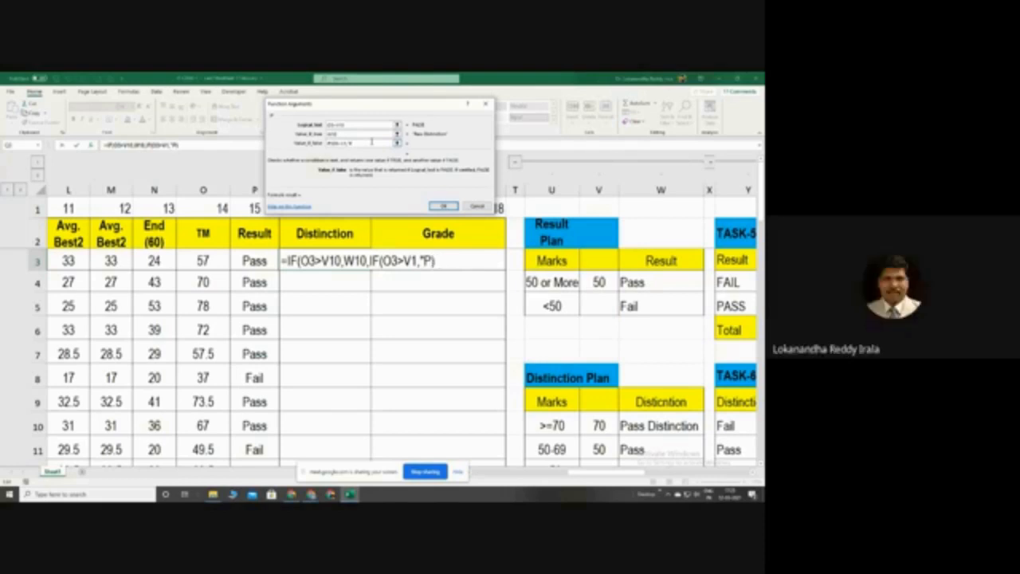
key("BackSpace")
left_click(665, 453)
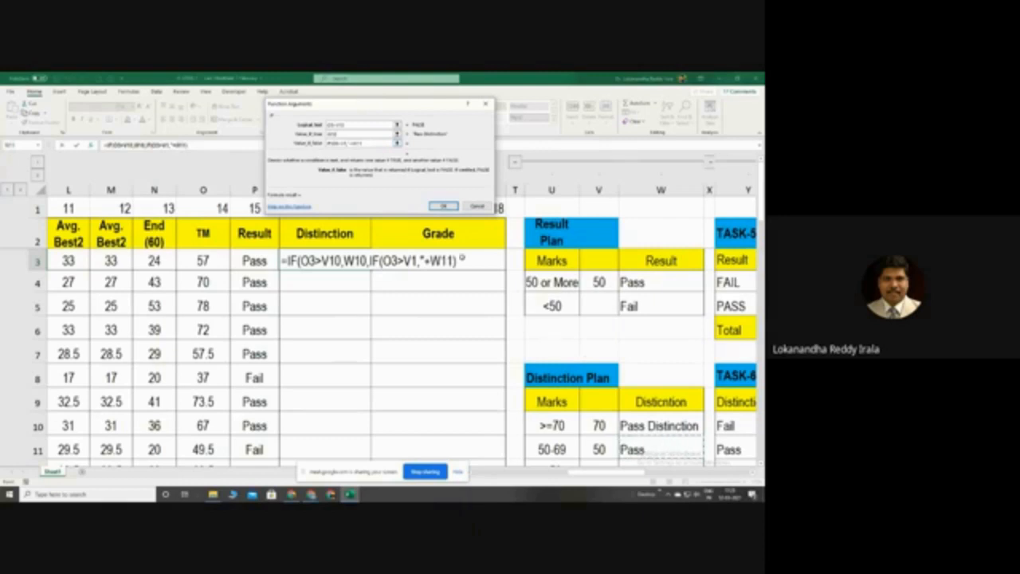
left_click(353, 143)
key("BackSpace")
key("BackSpace")
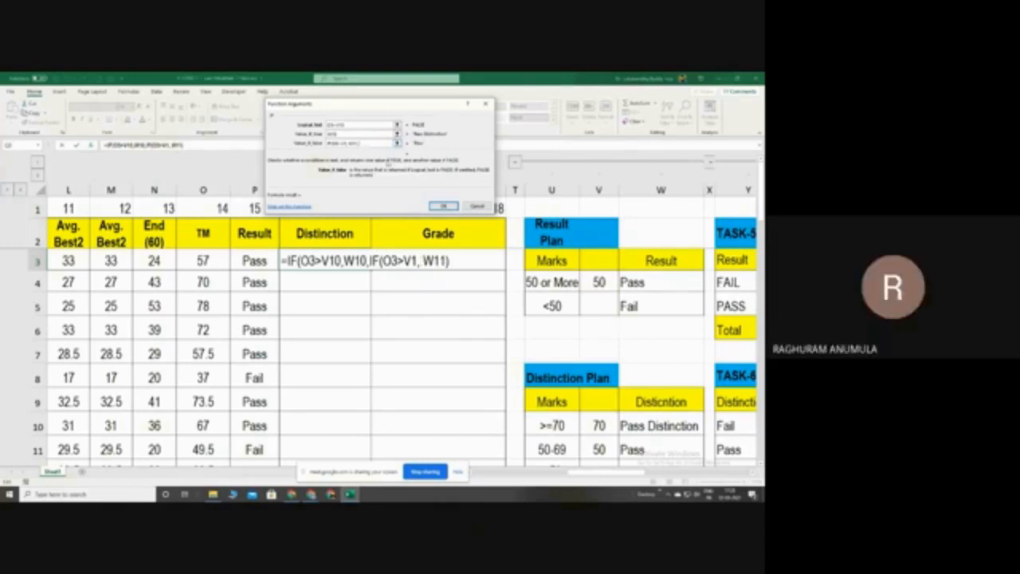
- Add W12 as the nested IF's value if false and enter the formula in Q3, accepting the proposed correction
scroll(582, 367, "down", 1)
left_click(648, 405)
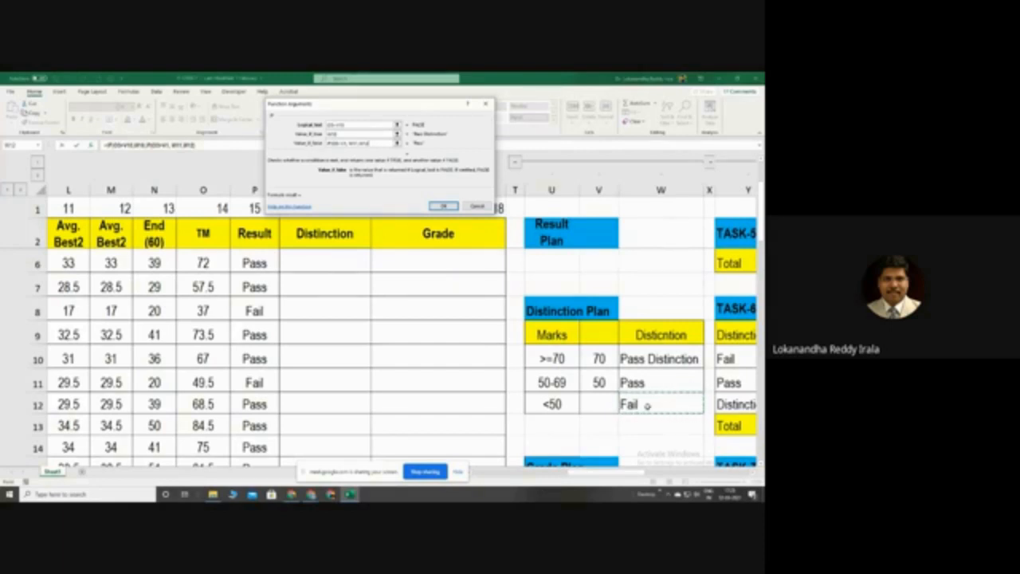
left_click(444, 206)
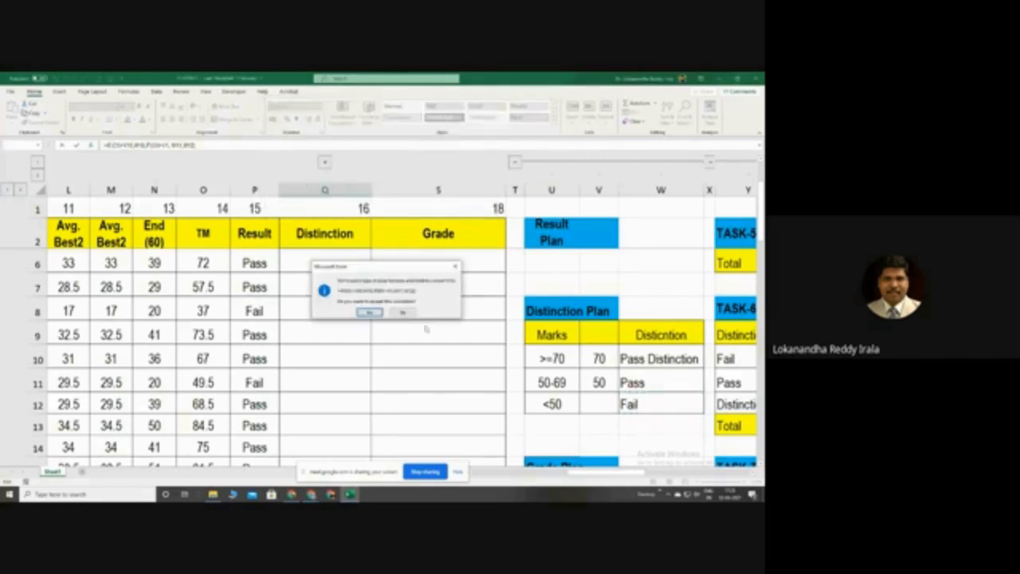
left_click(378, 312)
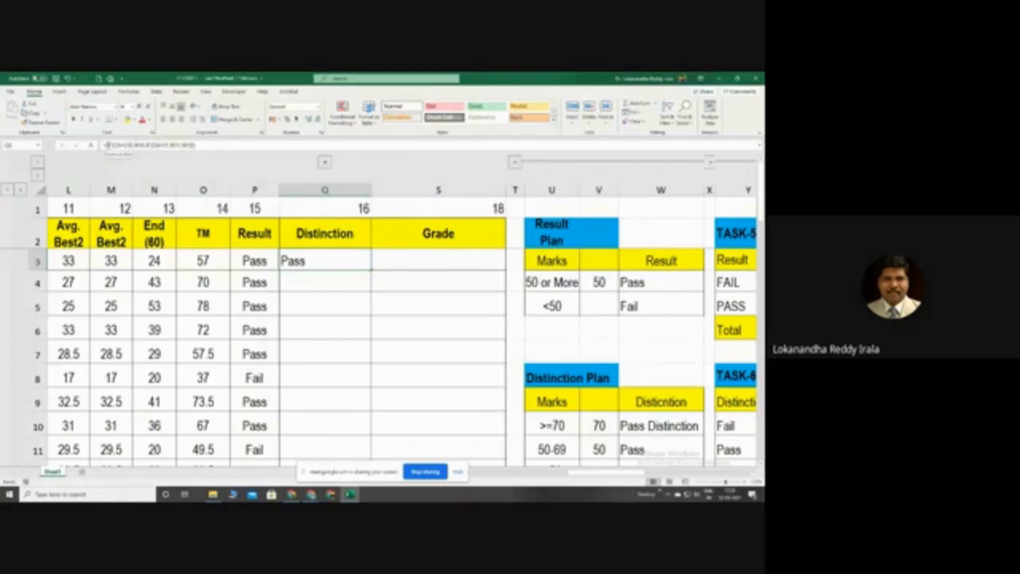
left_click_drag(108, 145, 197, 145)
left_click(223, 260)
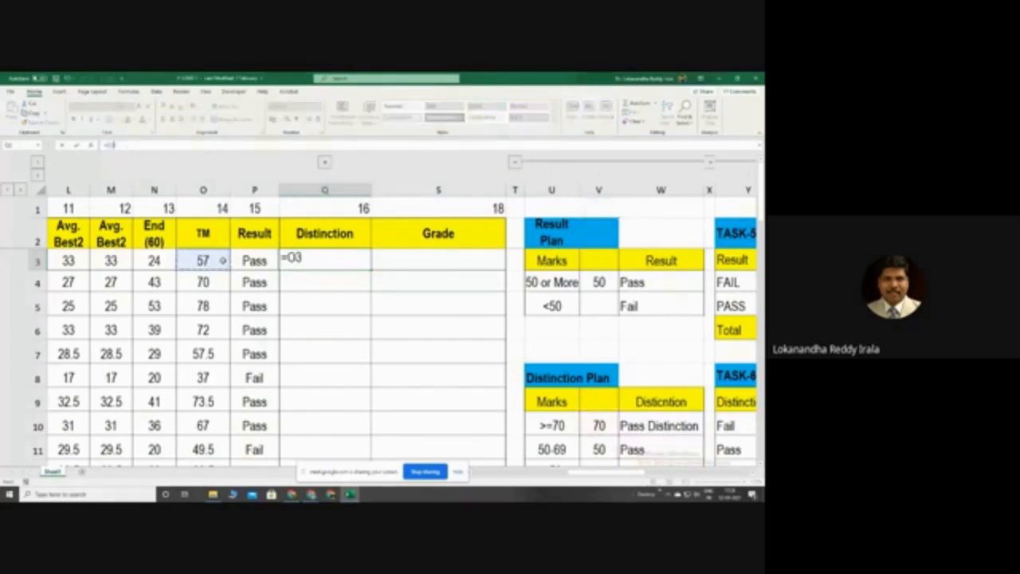
key("Escape")
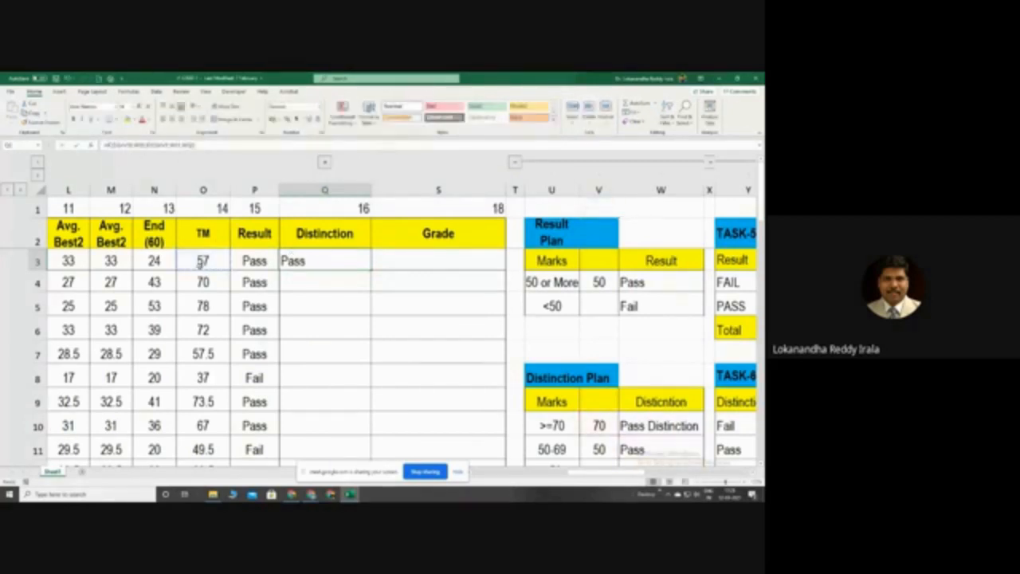
- Test the Distinction formula by setting the total marks in O3 to 77, and undo that change
left_click(200, 265)
type("77")
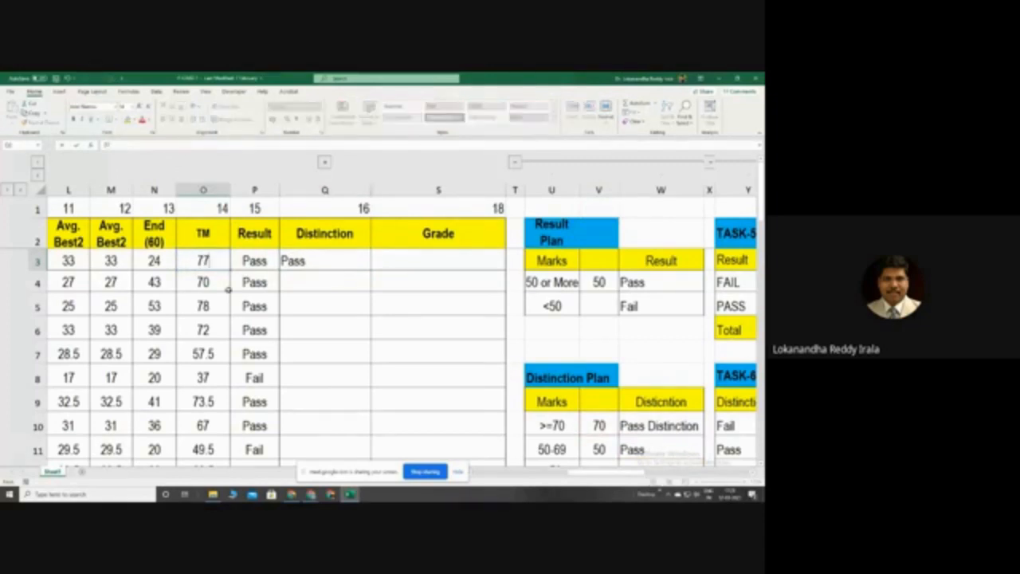
key("Return")
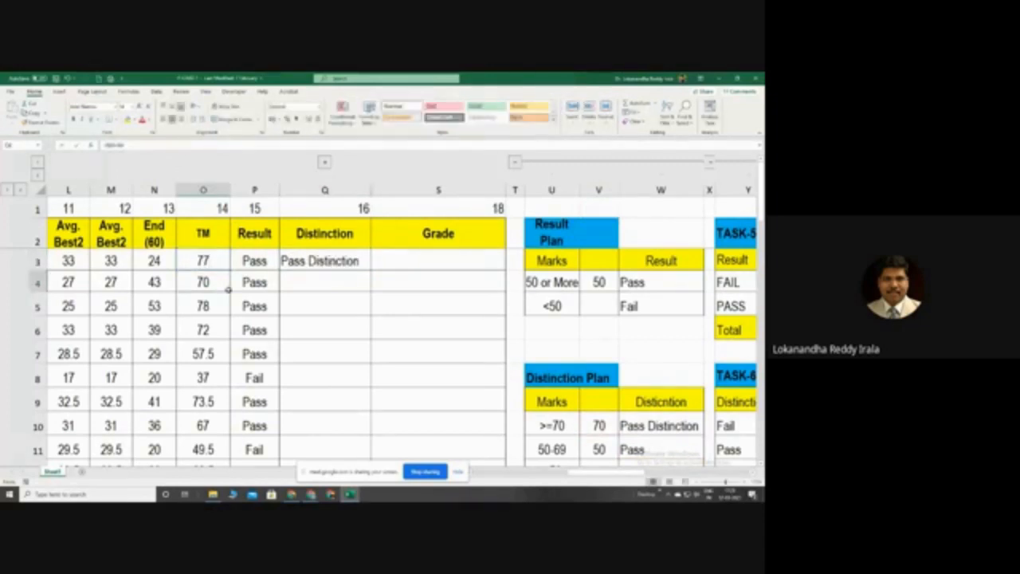
key("ctrl+z")
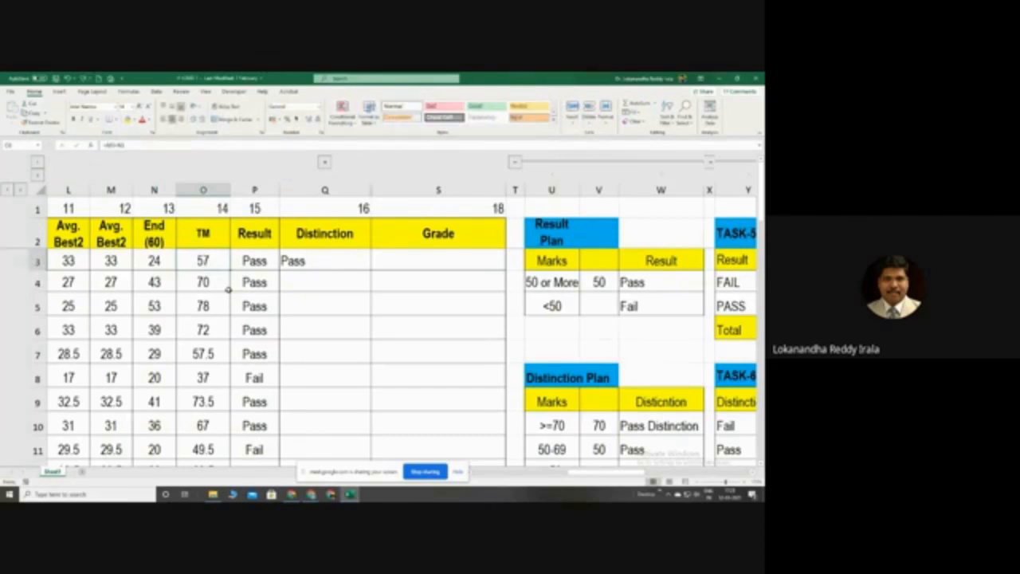
- Switch to the flow chart document in Word and replace K2 with TM in the IF K2>69 decision diamond
left_click(307, 265)
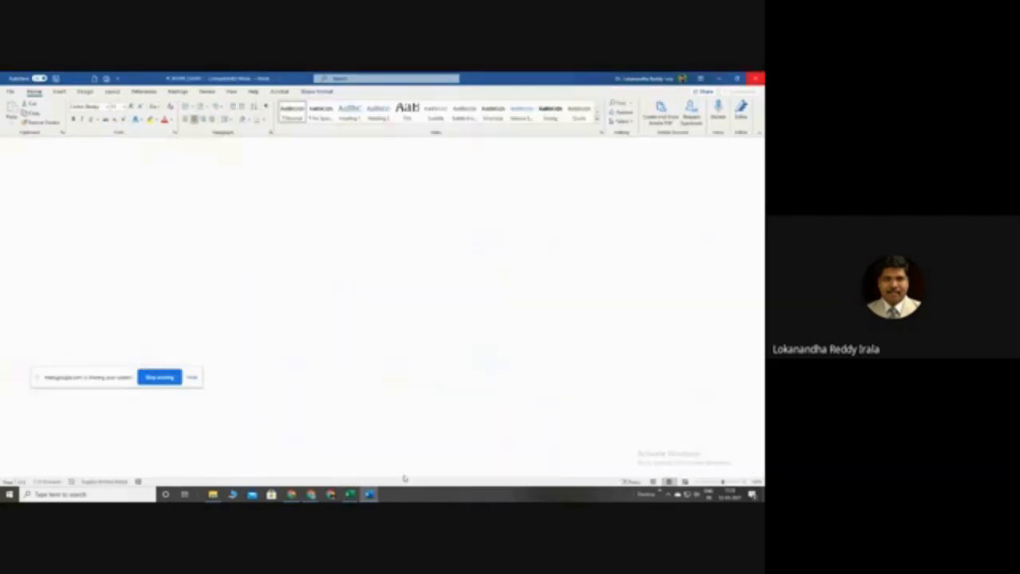
scroll(473, 333, "up", 3)
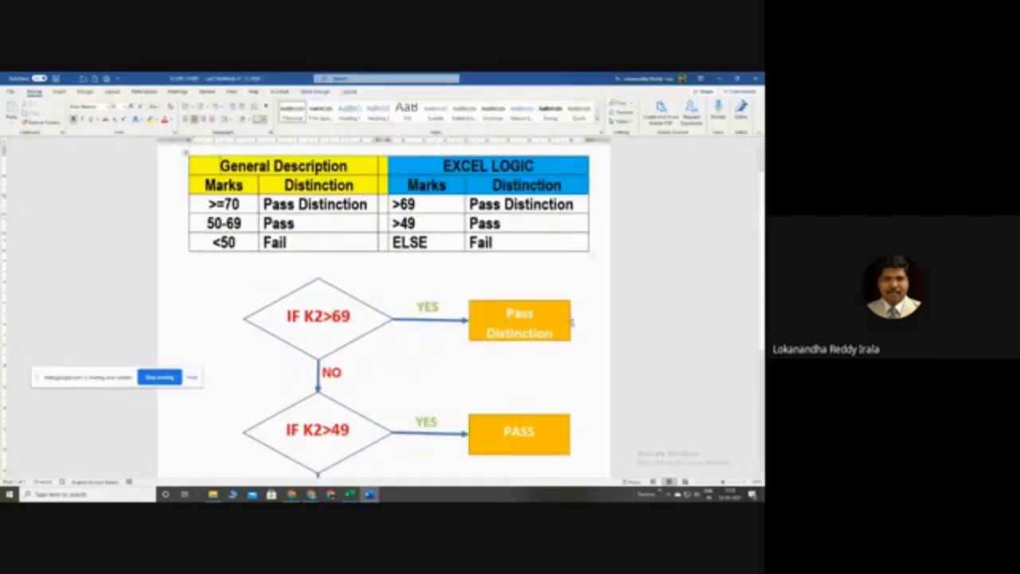
scroll(572, 323, "up", 1)
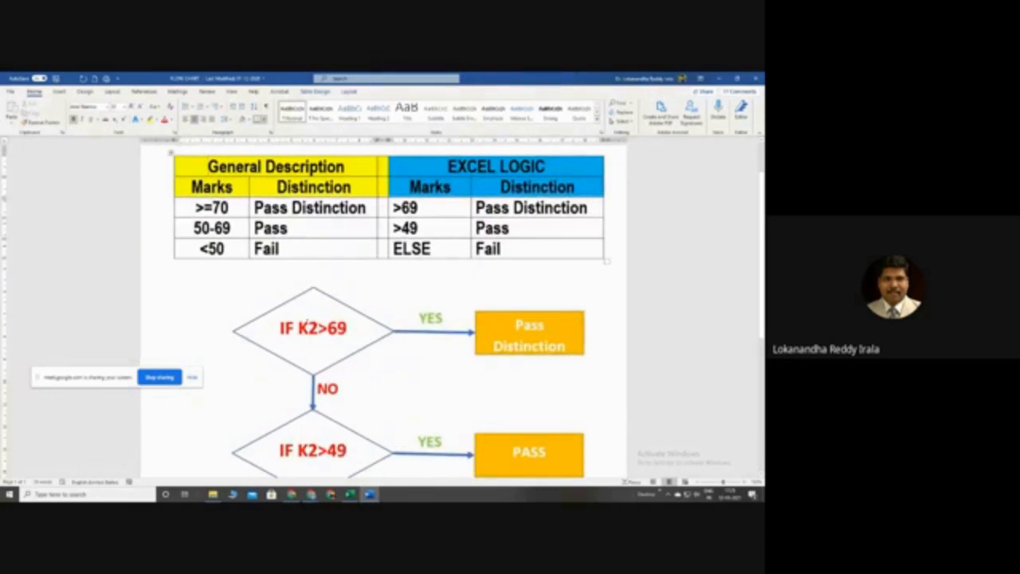
left_click(301, 331)
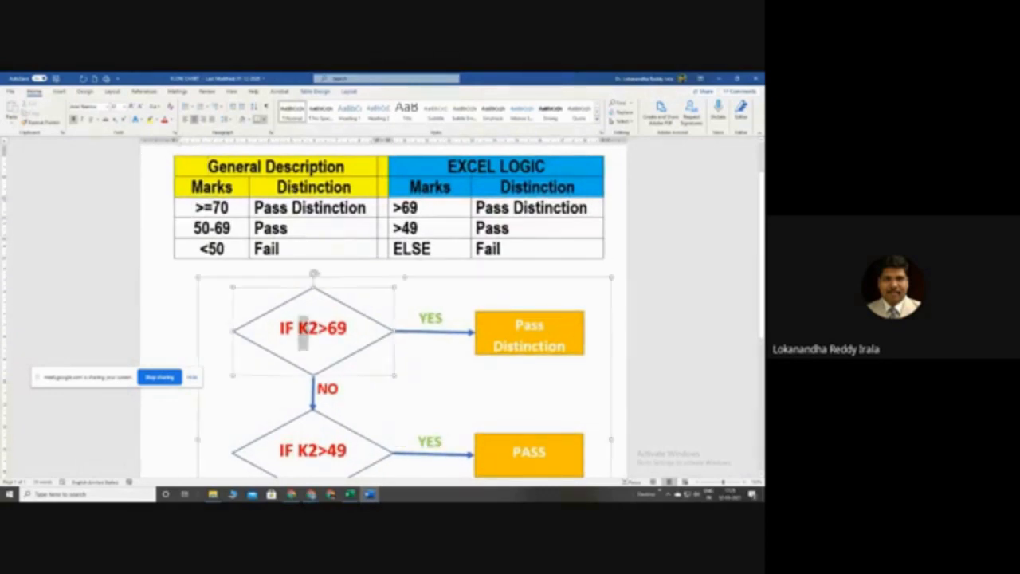
left_click_drag(302, 331, 318, 331)
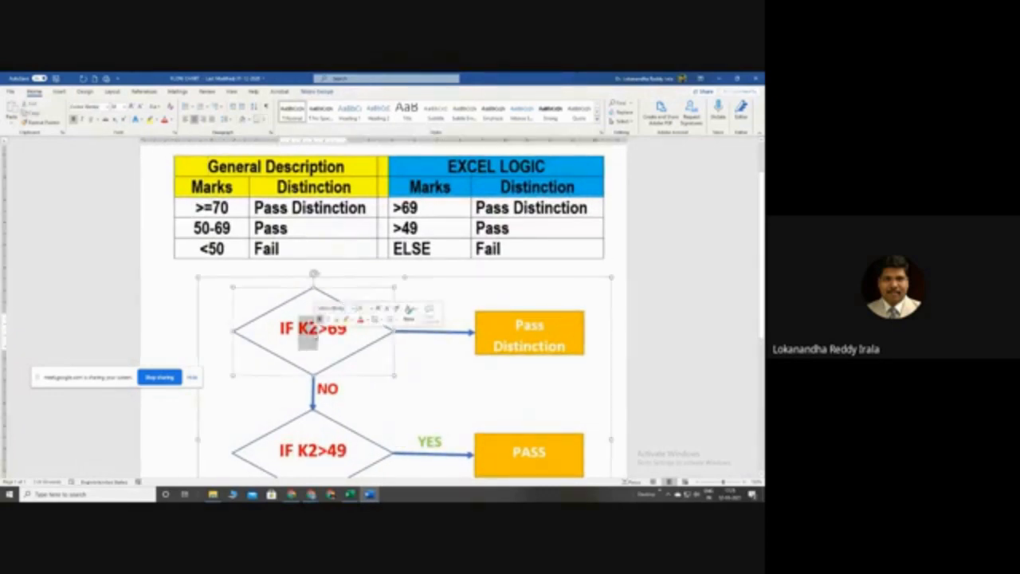
type("T")
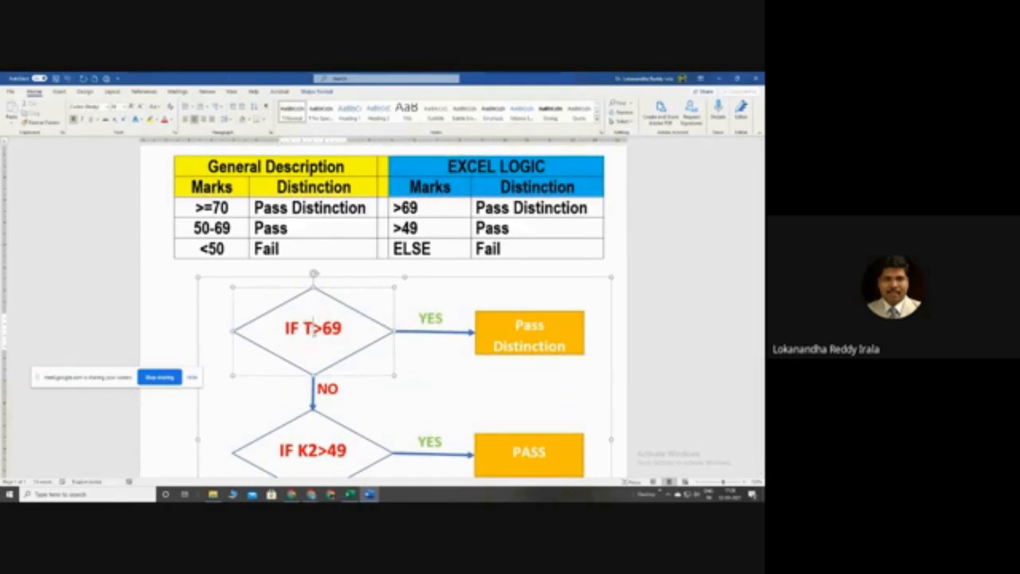
type("M")
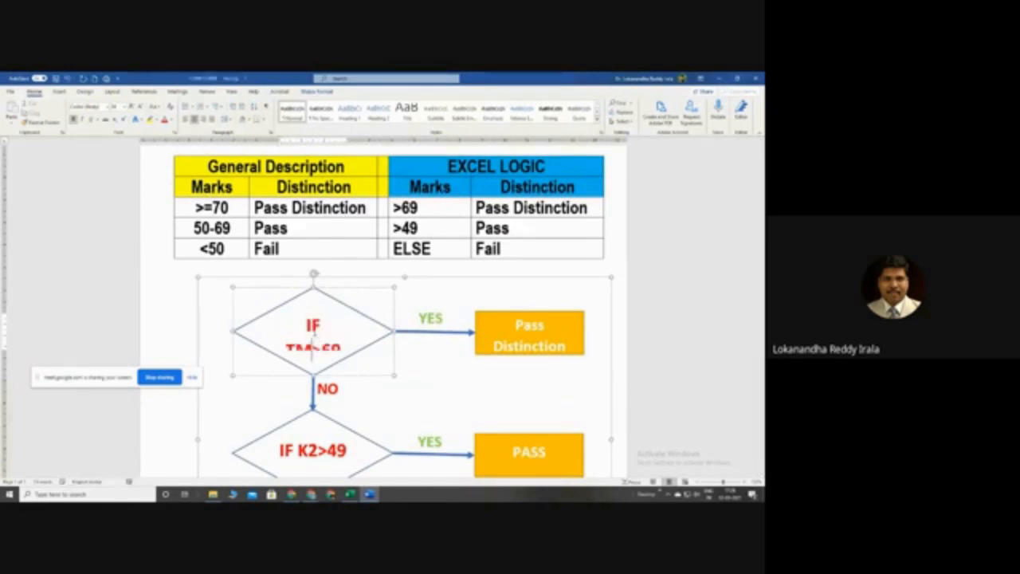
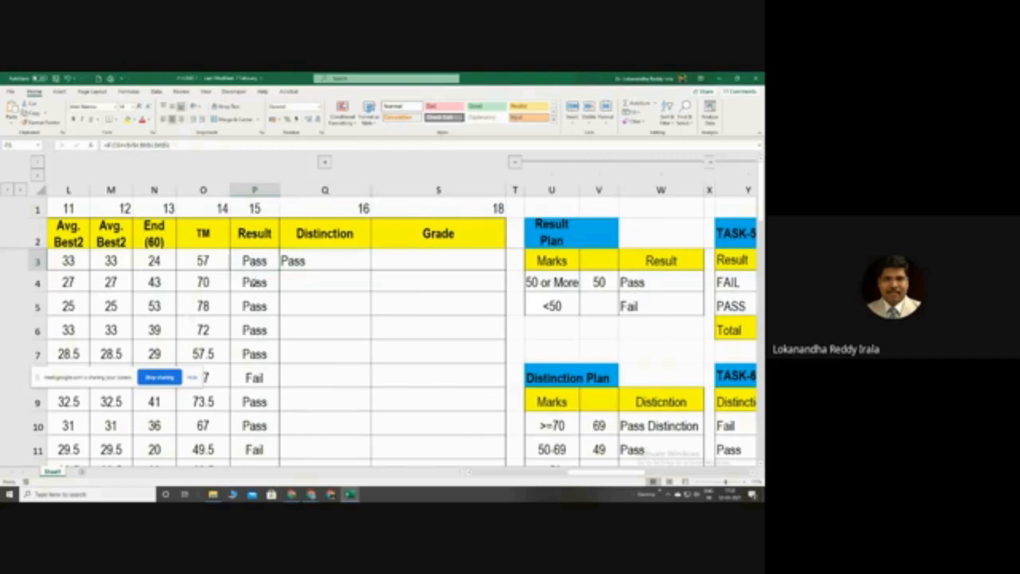
- In the Excel marks sheet, fill the Result formula from P3 down the column
left_click(246, 278)
left_click(253, 260)
left_click_drag(279, 272, 264, 392)
scroll(263, 369, "up", 3)
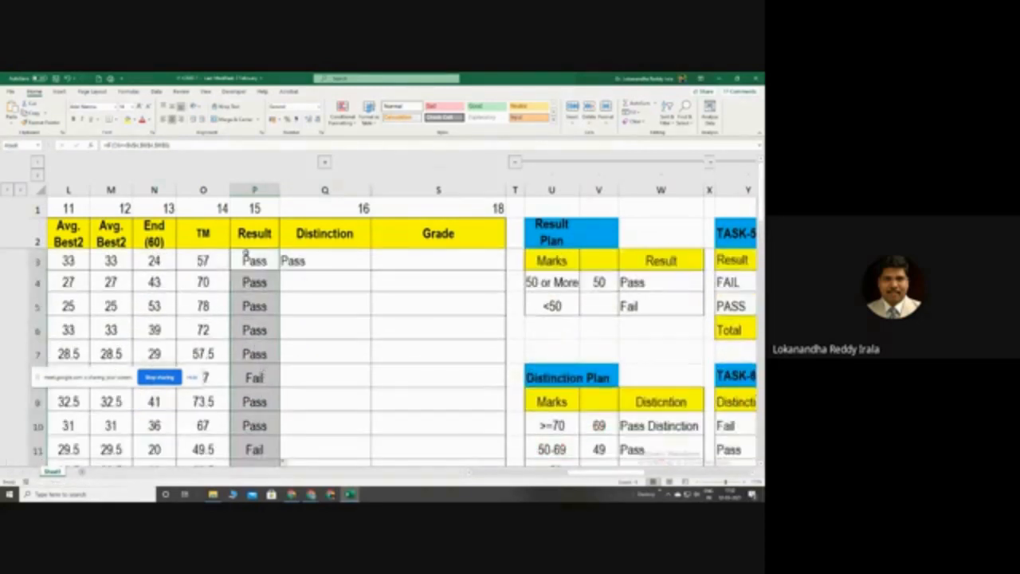
- Change the Result formula in P3 to =IF(O3>=49, "Pass", "Fail"), removing the old cell references and accepting the proposed correction
left_click(249, 261)
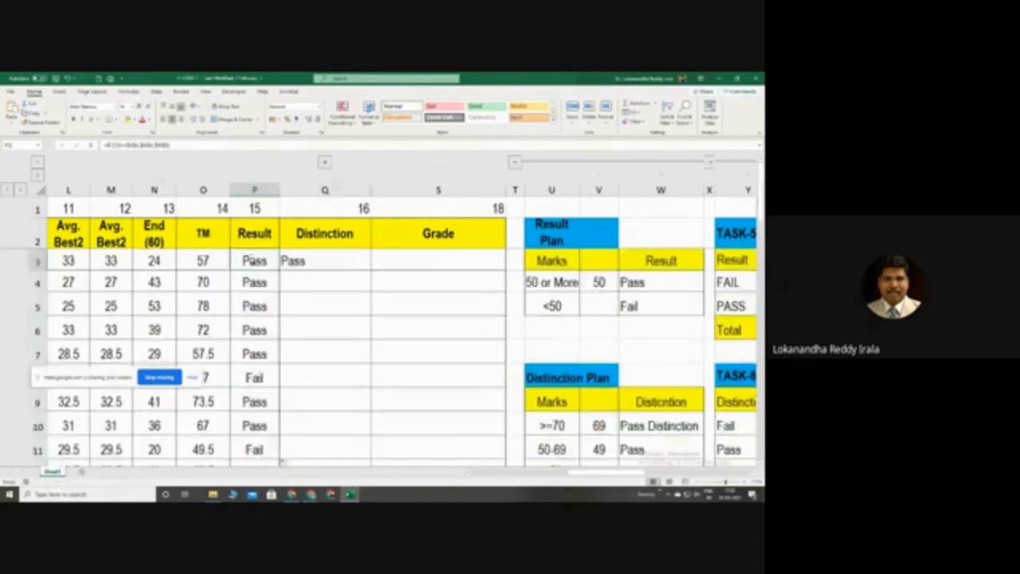
left_click(126, 145)
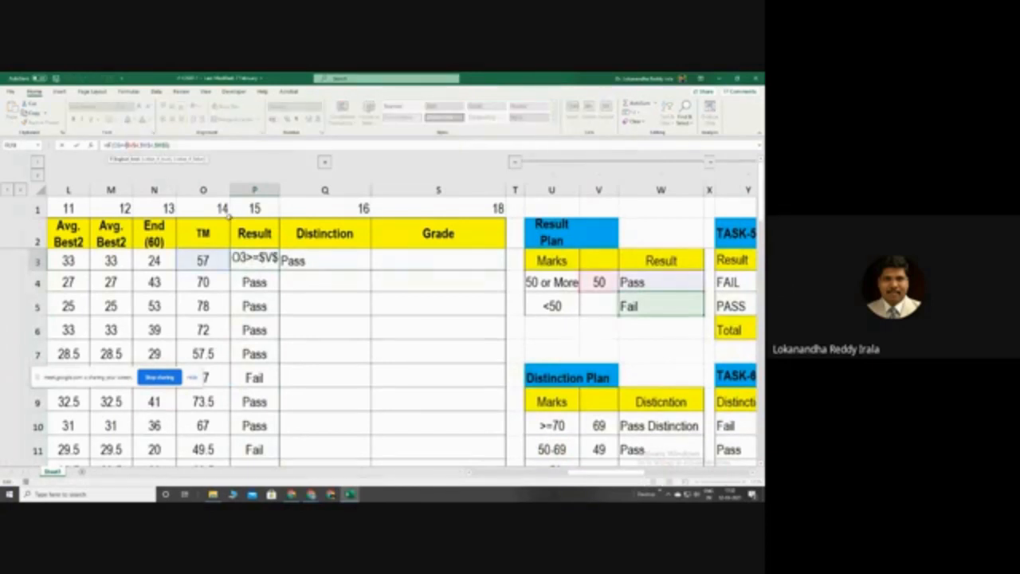
type("49")
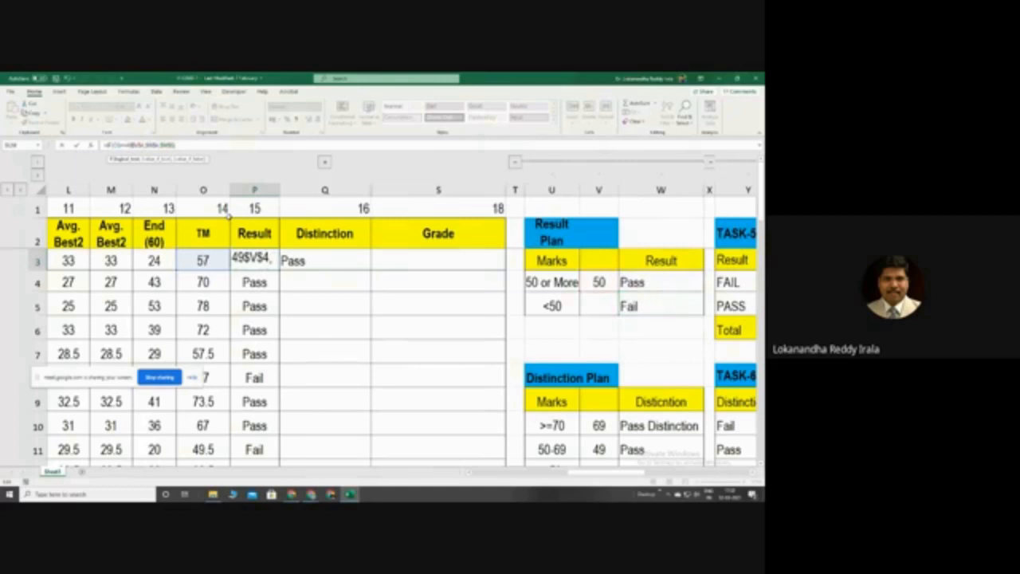
type(", ")
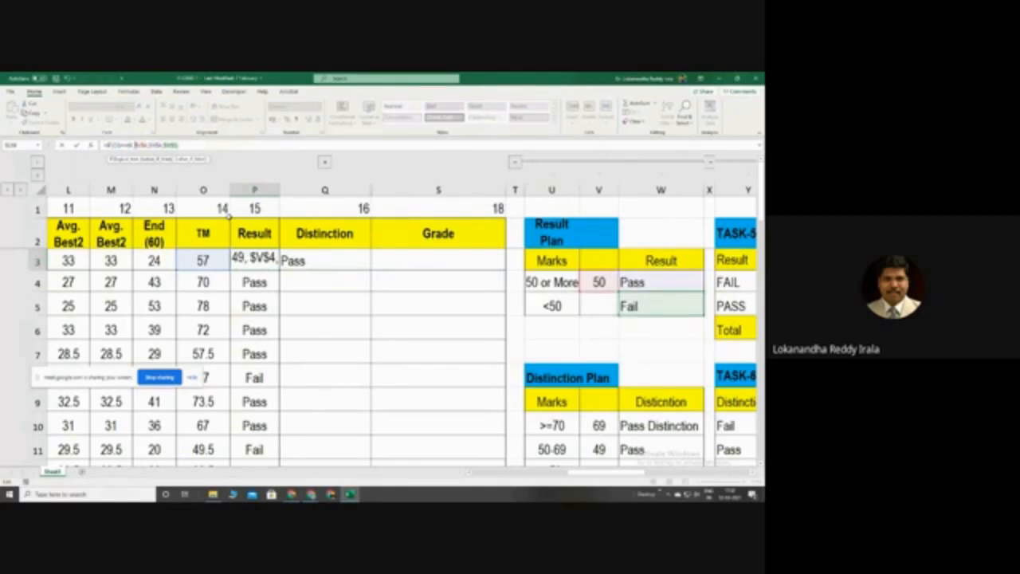
type("\"Pass\", Fail\")")
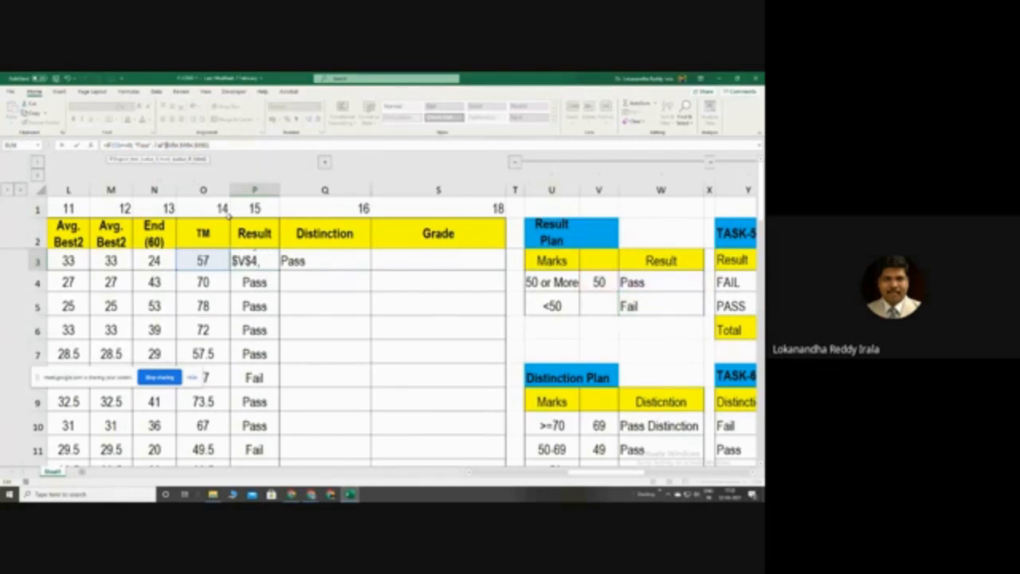
key("Delete")
key("Delete")
key("Delete")
key("Delete")
key("Delete")
key("Delete")
key("Delete")
key("Delete")
key("Delete")
key("Delete")
key("Delete")
key("Delete")
key("Delete")
key("Delete")
key("Delete")
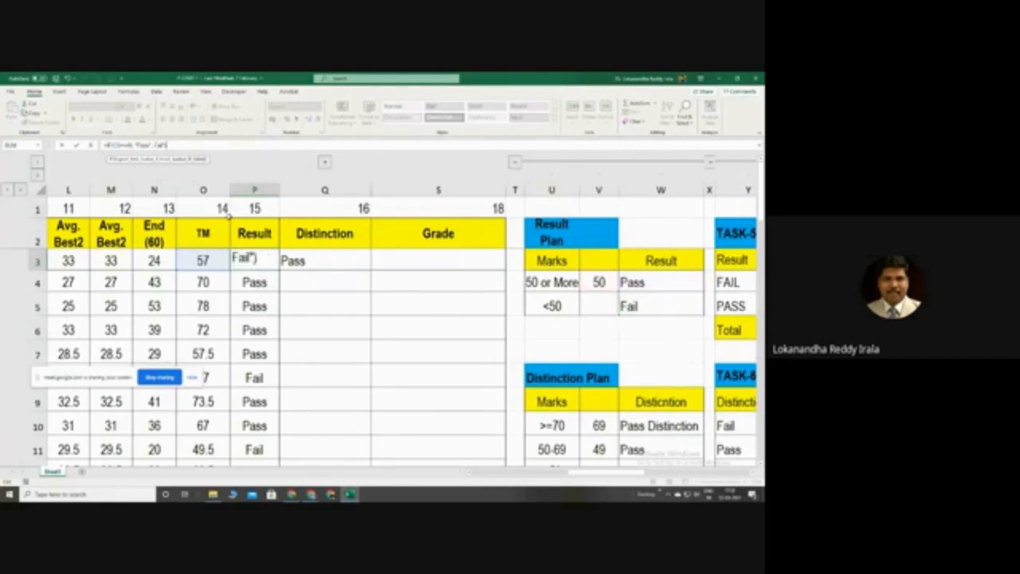
key("Return")
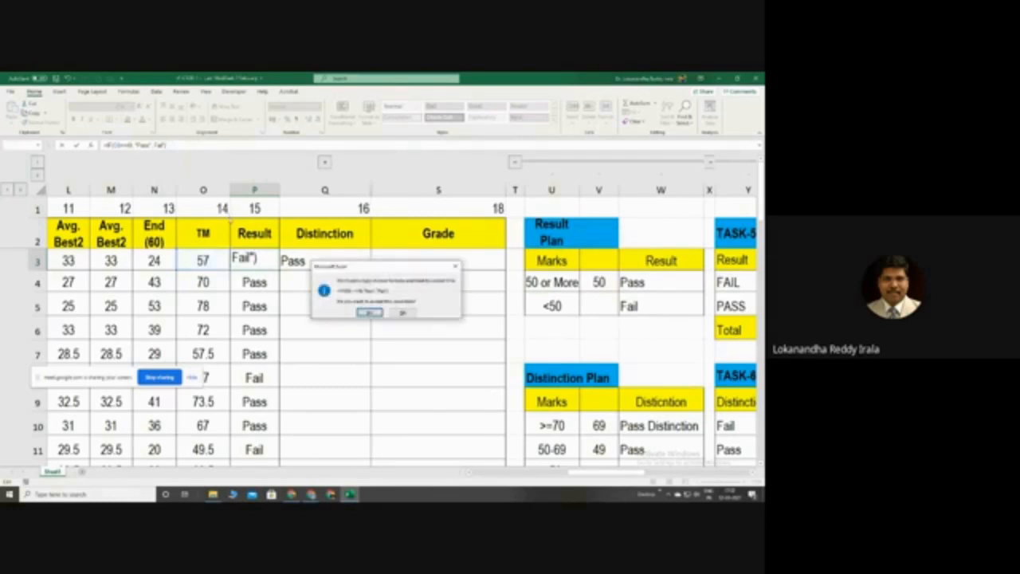
key("Return")
left_click(264, 264)
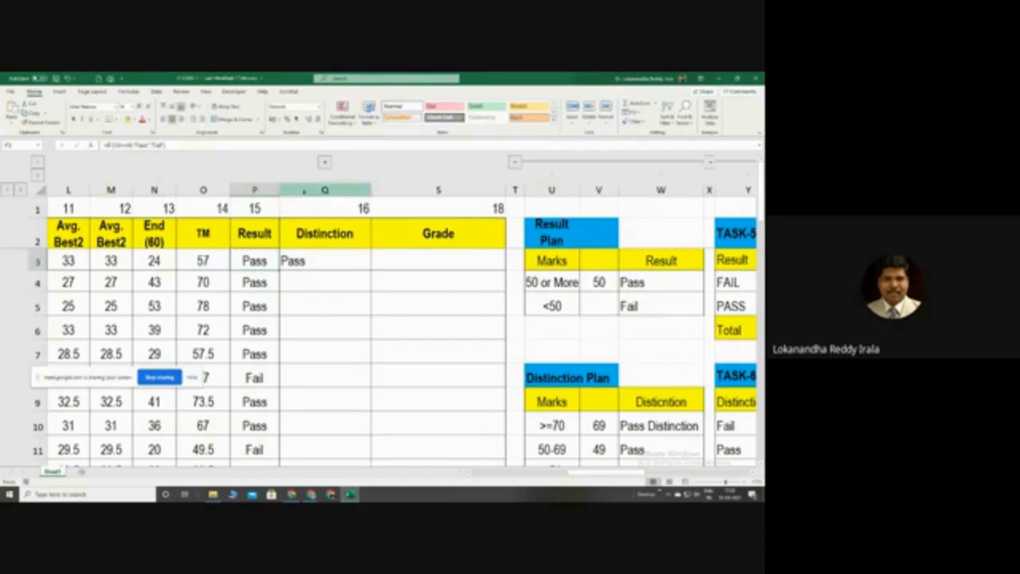
- Insert a blank column between Result and Distinction and widen it to roughly the width of the Grade column
left_click(325, 163)
left_click(326, 164)
left_click(324, 190)
right_click(339, 191)
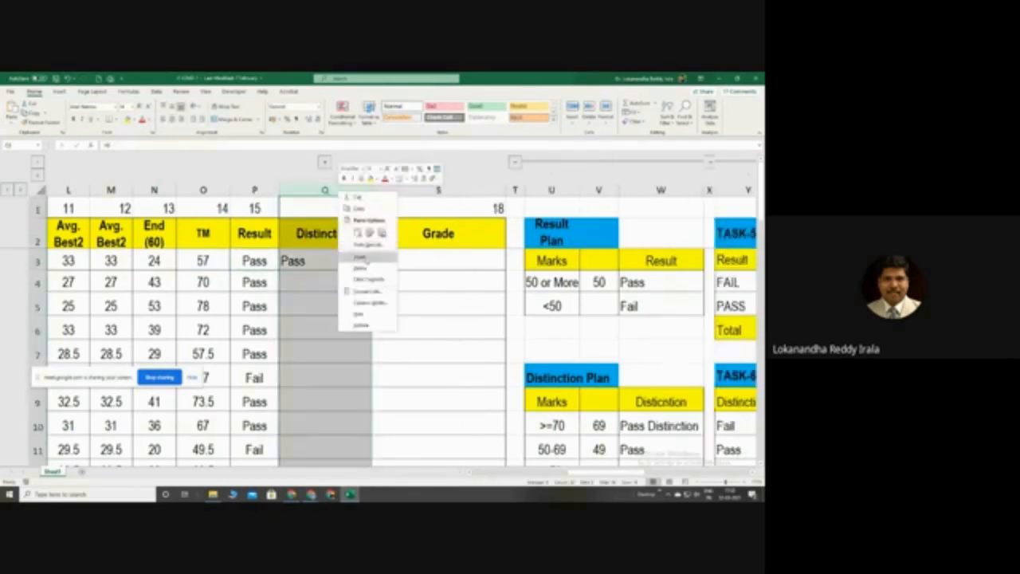
left_click(366, 256)
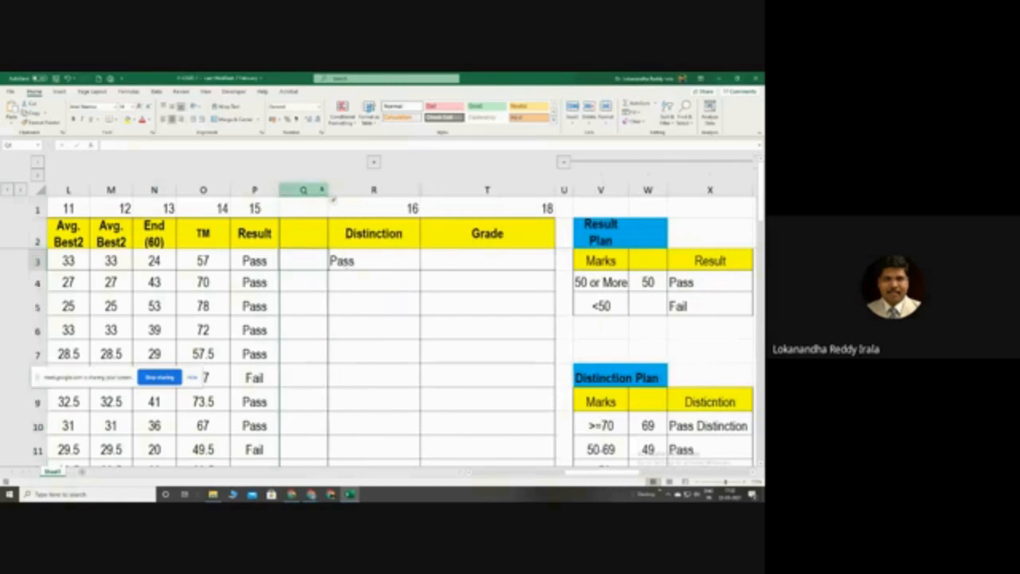
left_click_drag(328, 191, 398, 190)
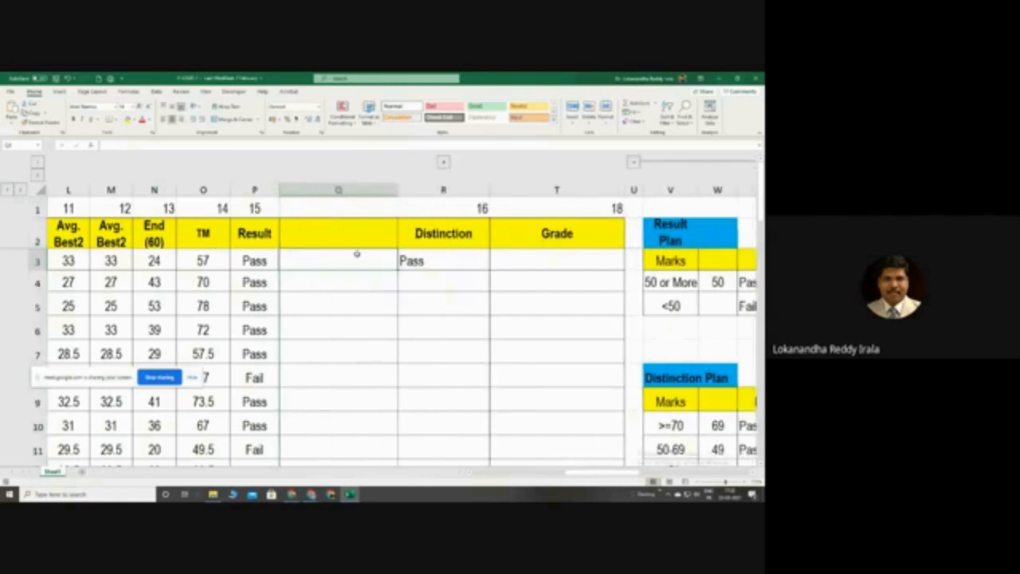
- Enter =FORMULATEXT(P3) in Q3 to show the Result formula, and widen column Q to fit the text
left_click(355, 268)
type("=FORM")
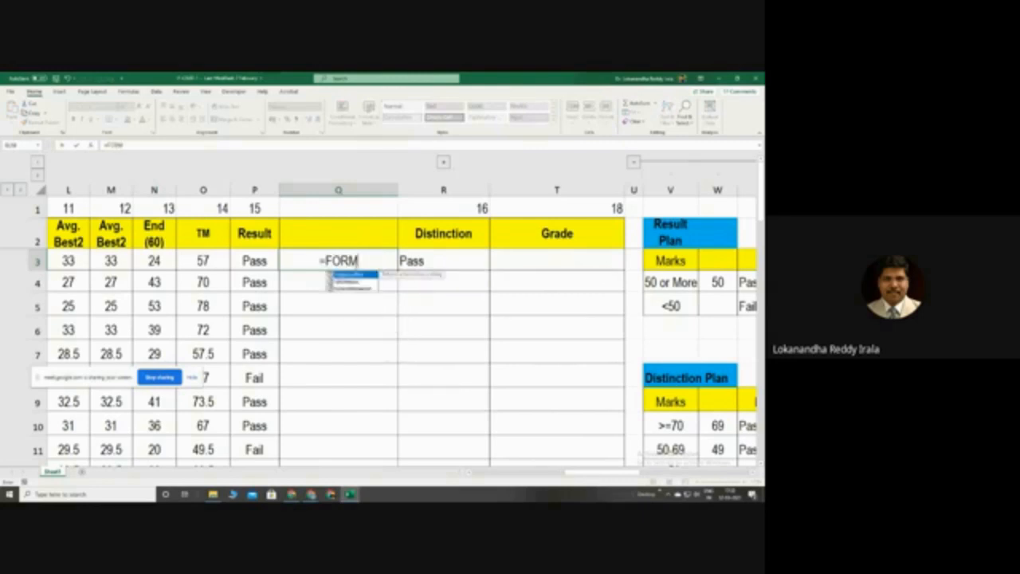
type("ULA")
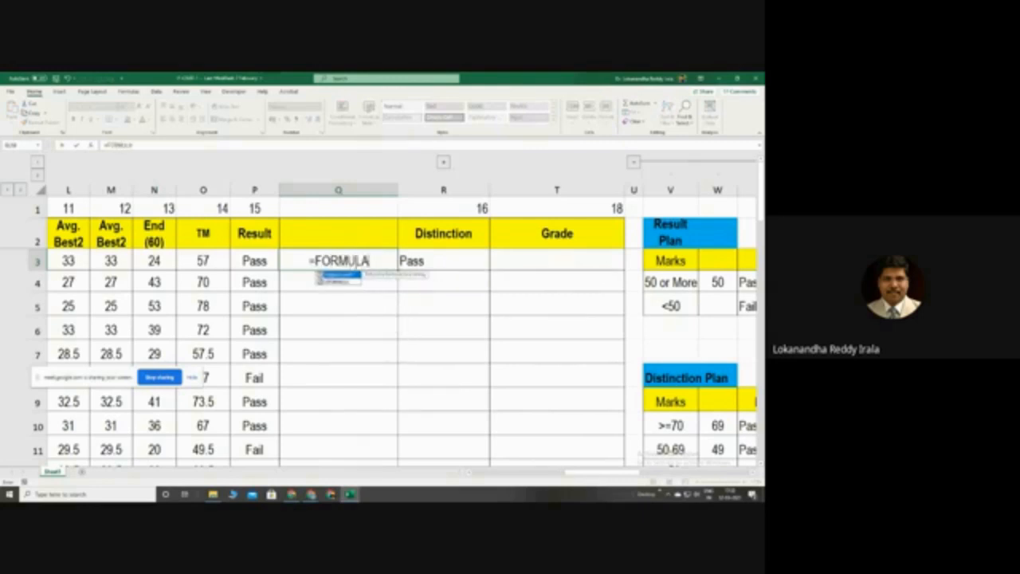
key("Tab")
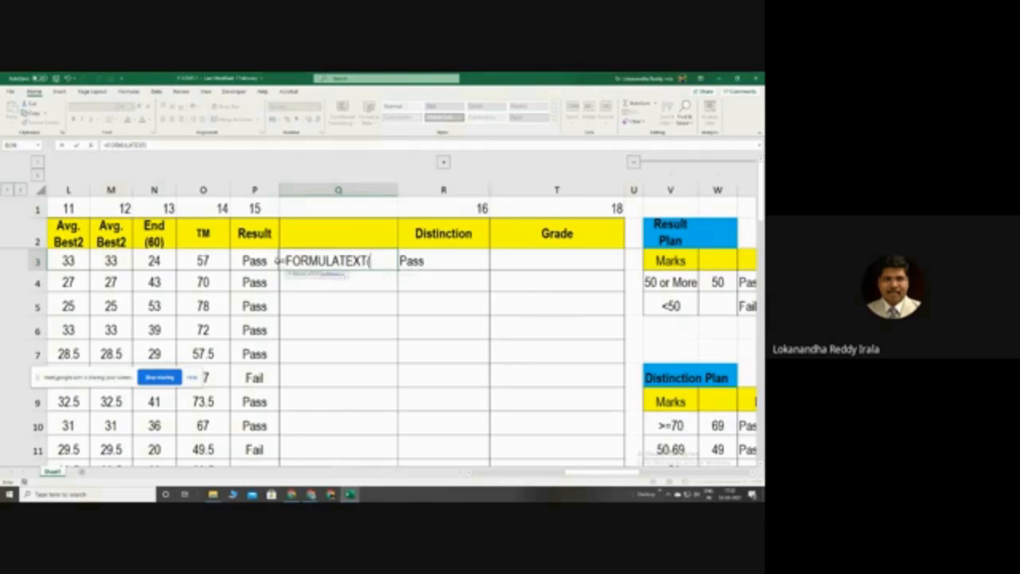
left_click(269, 259)
type(")")
key("Return")
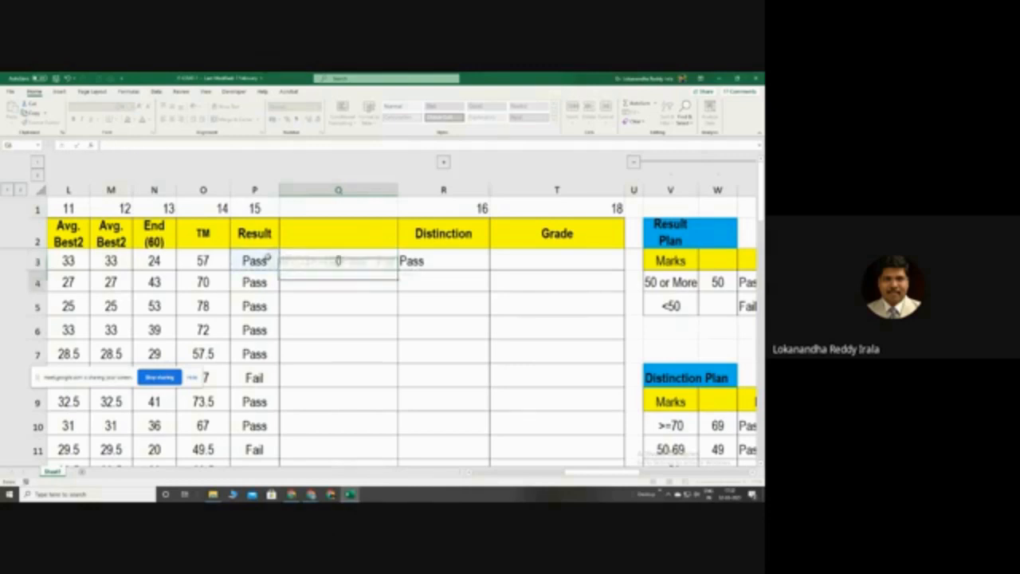
left_click_drag(397, 185, 459, 191)
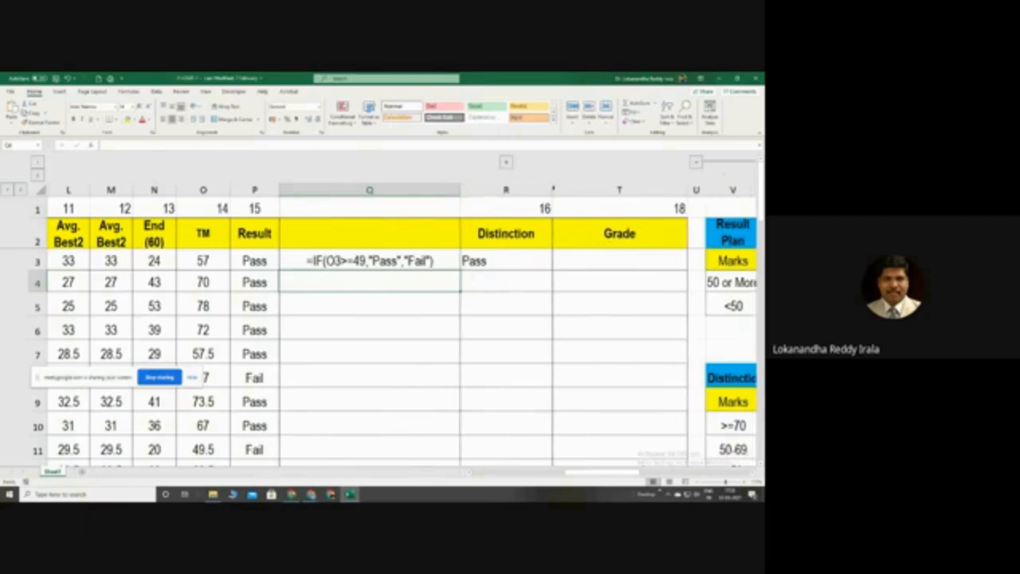
- Expand the collapsed column group beside Distinction and rename the Distinction-2 header as Formula
left_click(508, 163)
left_click(593, 235)
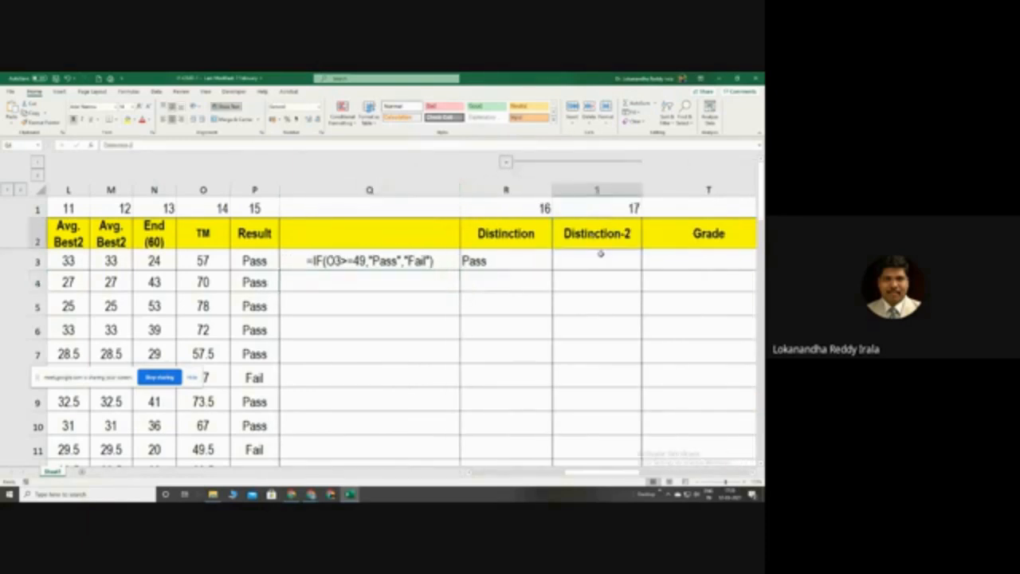
type("Formula")
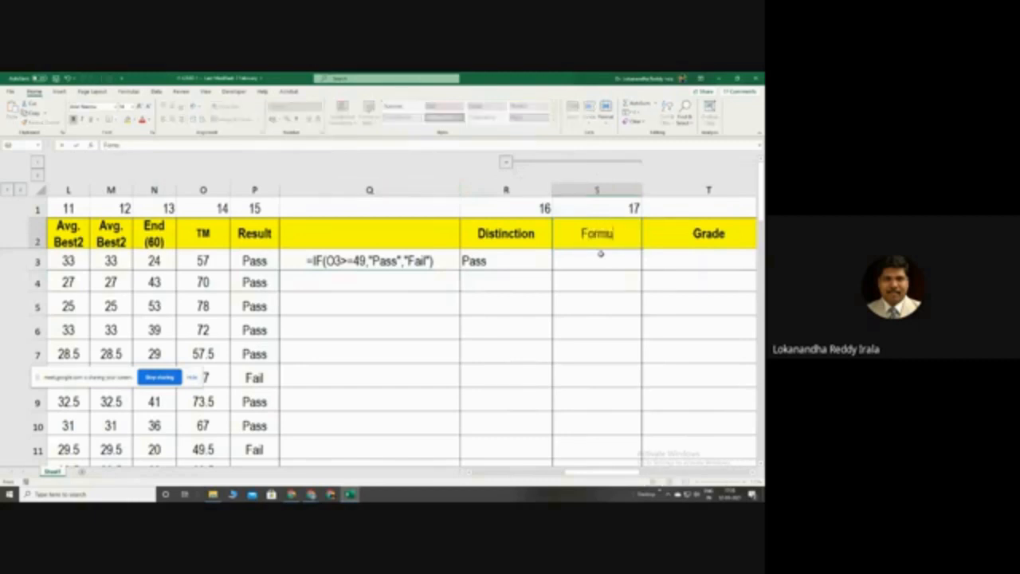
key("Return")
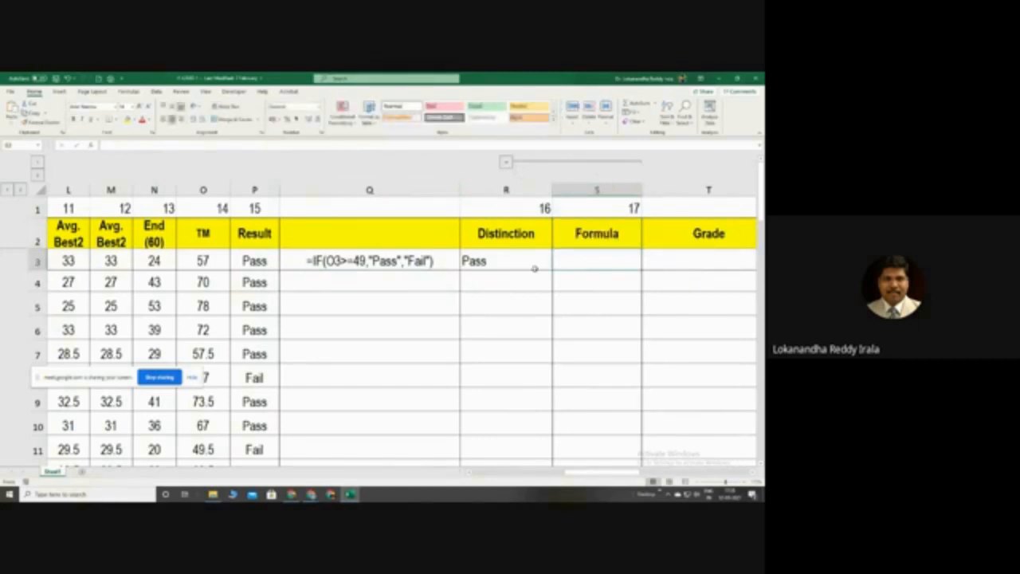
- Copy the formula-text cell Q3 into S3, widen column S to fit it, and narrow the Distinction column
left_click(401, 262)
key("ctrl+c")
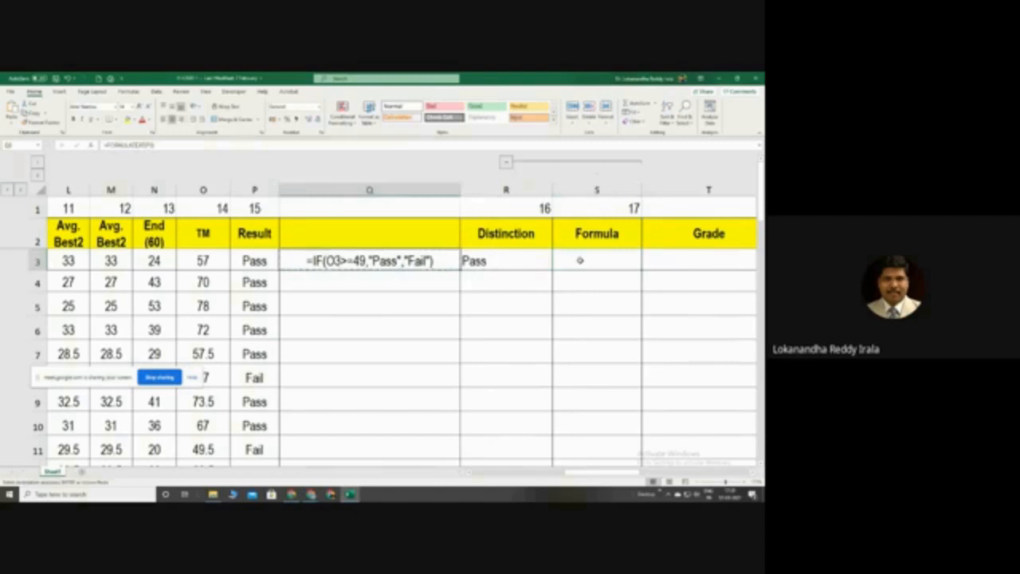
left_click(583, 269)
key("ctrl+v")
left_click(597, 296)
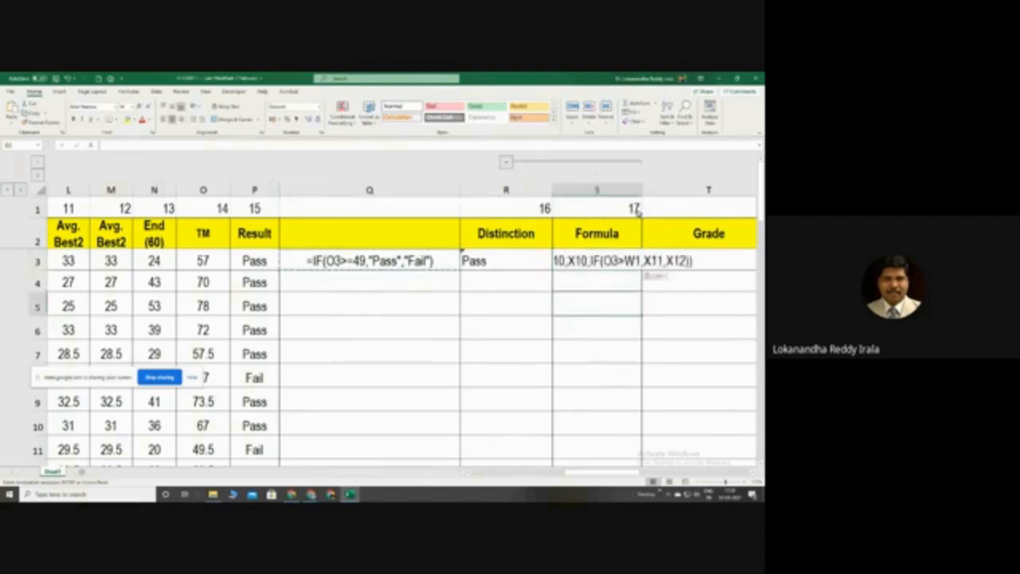
left_click_drag(642, 190, 747, 190)
left_click(524, 189)
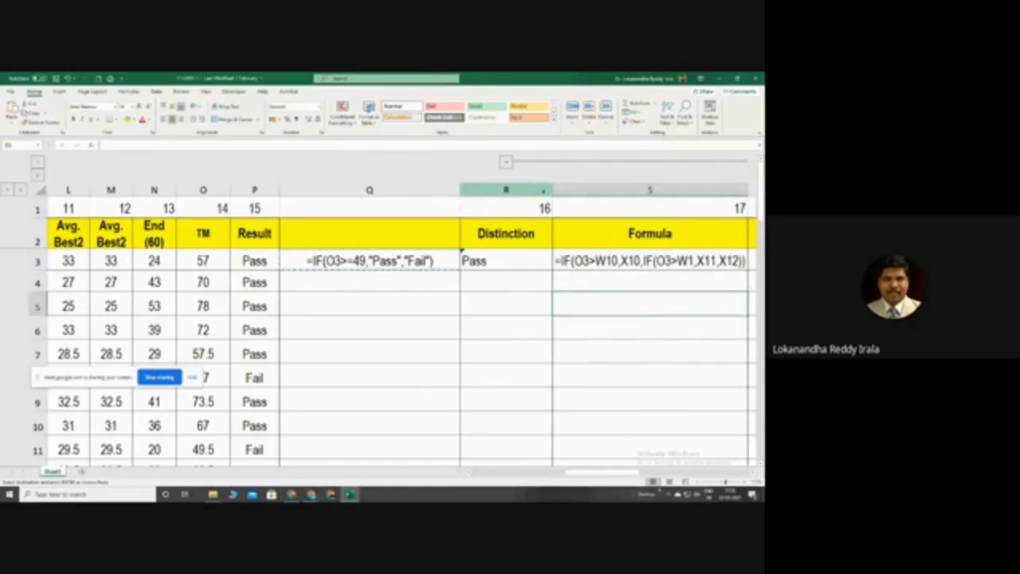
left_click_drag(554, 190, 525, 190)
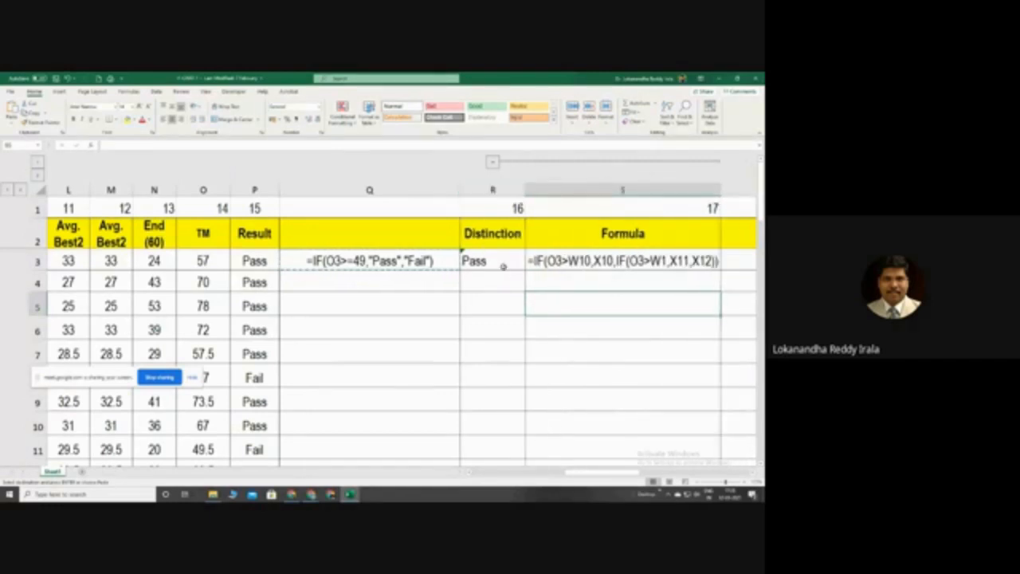
left_click(503, 267)
left_click(567, 268)
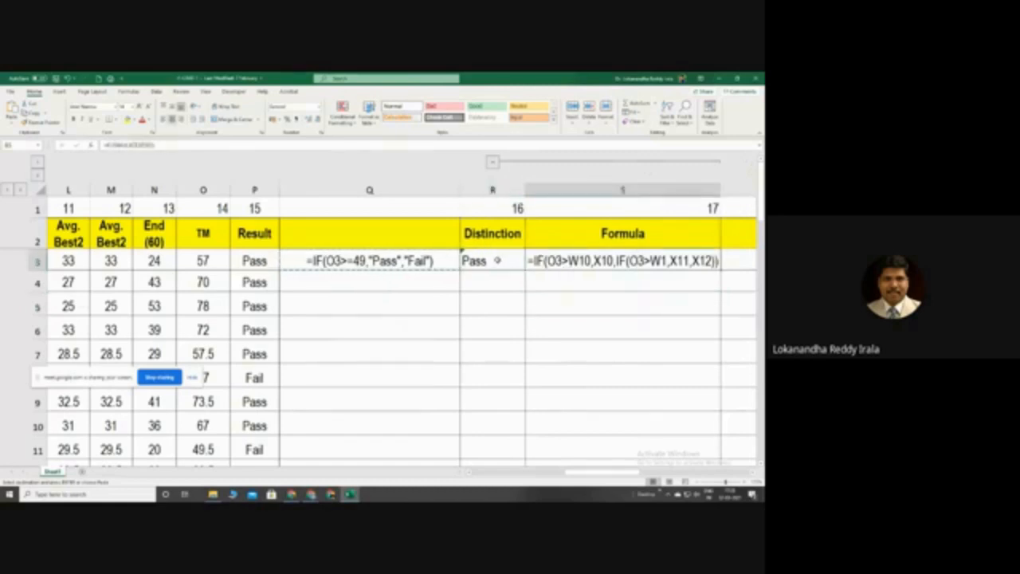
left_click(497, 259)
left_click(321, 258)
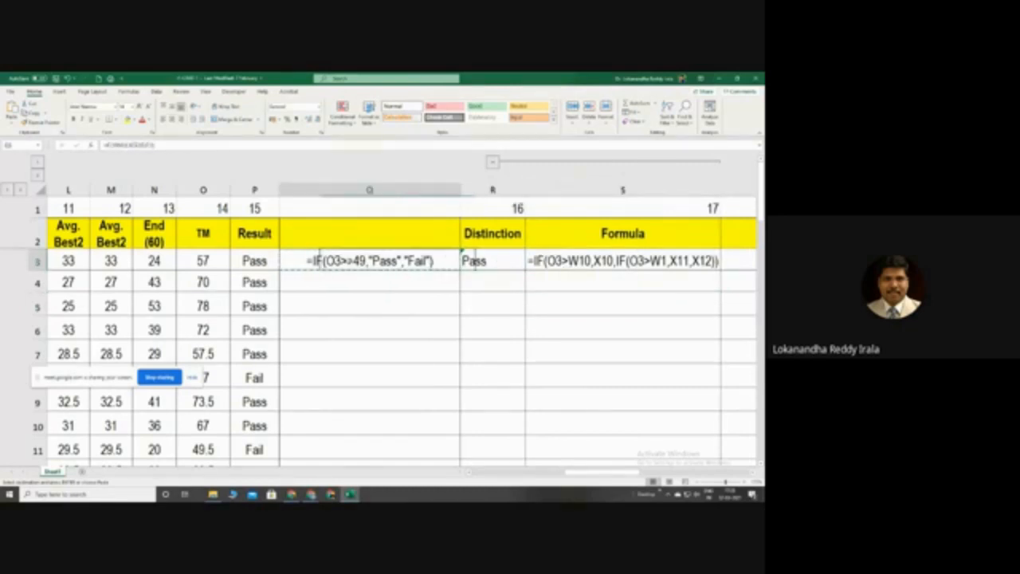
left_click(270, 257)
- Left-align the contents of column Q
left_click(328, 190)
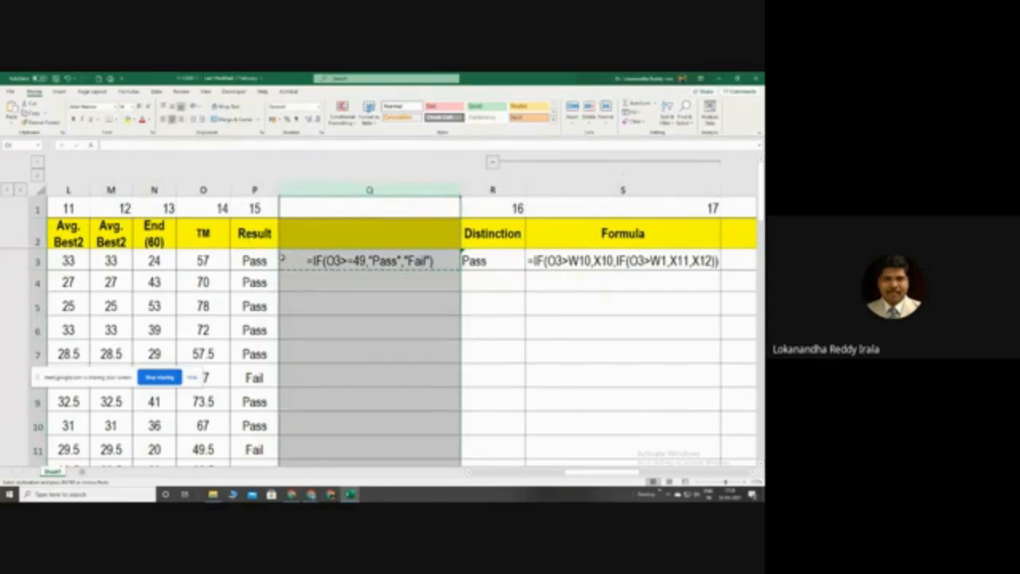
left_click(165, 119)
left_click_drag(325, 320, 325, 315)
- Try to fill the FORMULATEXT formula from Q3 down the marks rows of column Q
left_click(395, 262)
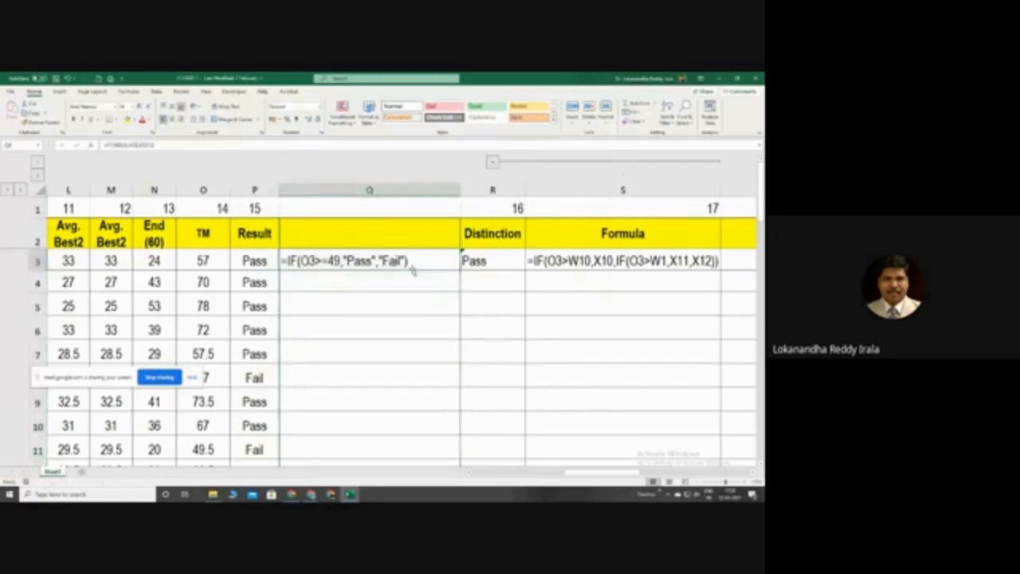
left_click_drag(460, 272, 451, 424)
scroll(439, 419, "up", 3)
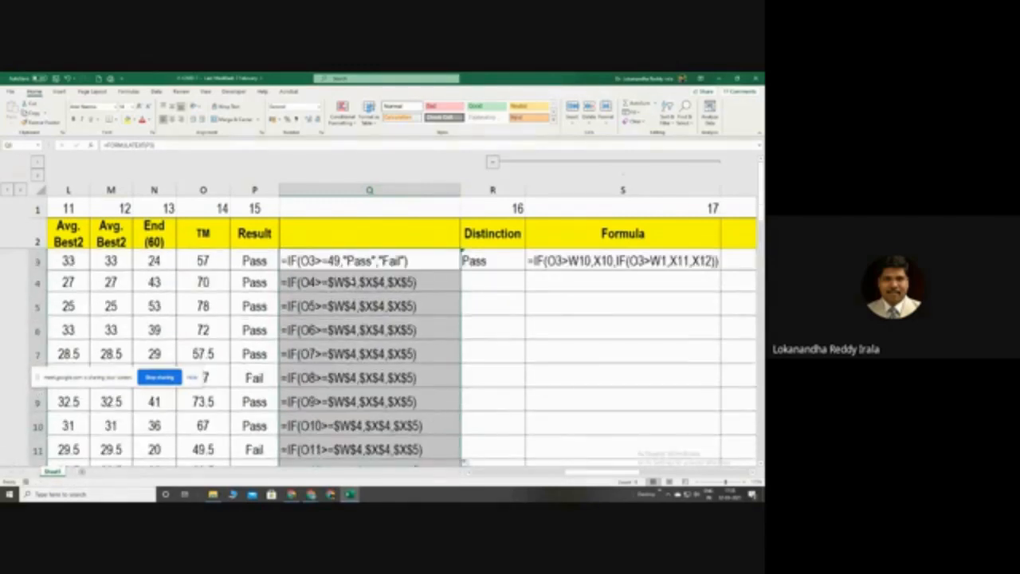
left_click(375, 259)
left_click_drag(460, 270, 453, 353)
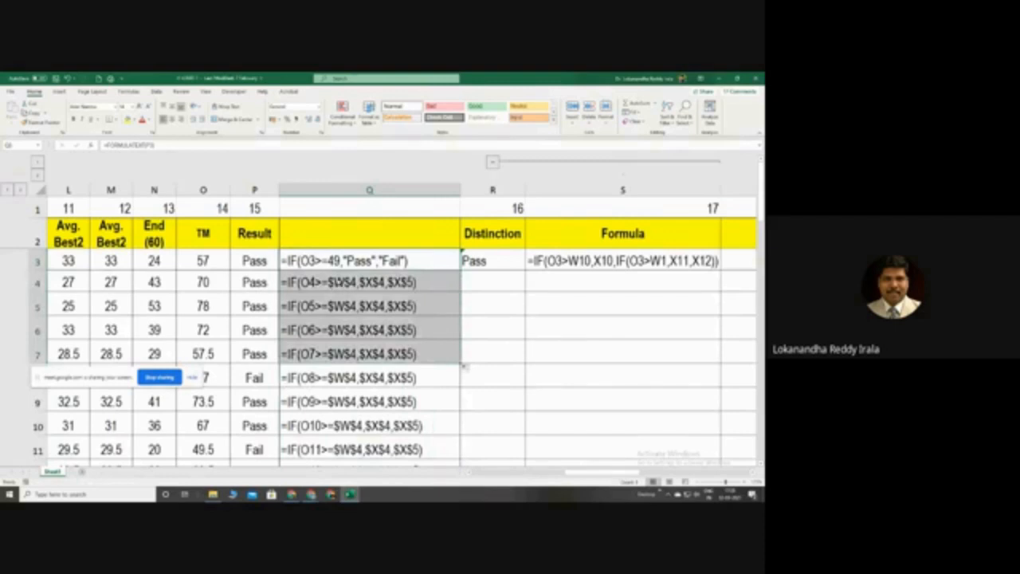
- Clear the filled formula texts from column Q below Q3
left_click(345, 275)
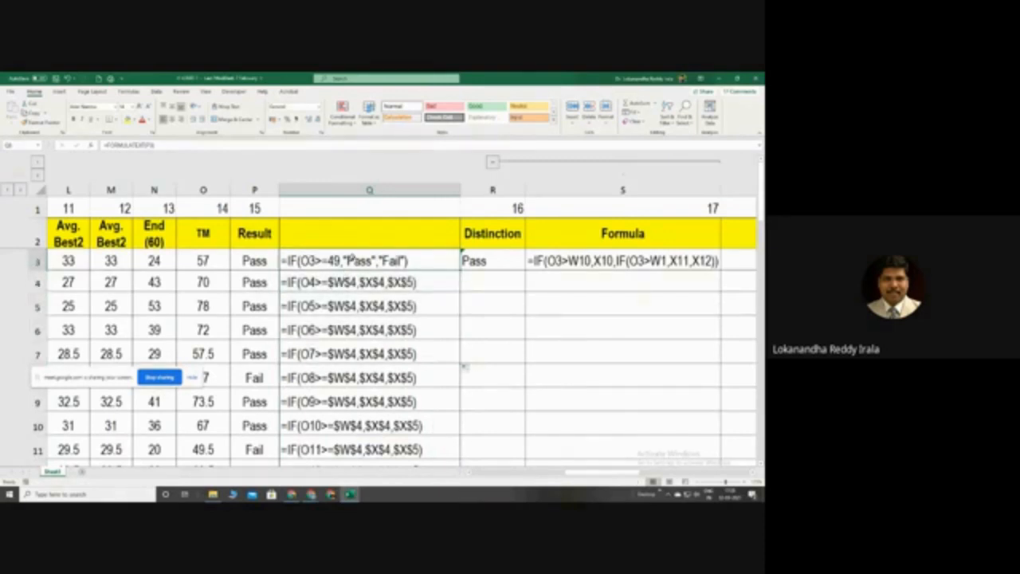
left_click_drag(345, 275, 359, 440)
key("Delete")
scroll(356, 401, "up", 1)
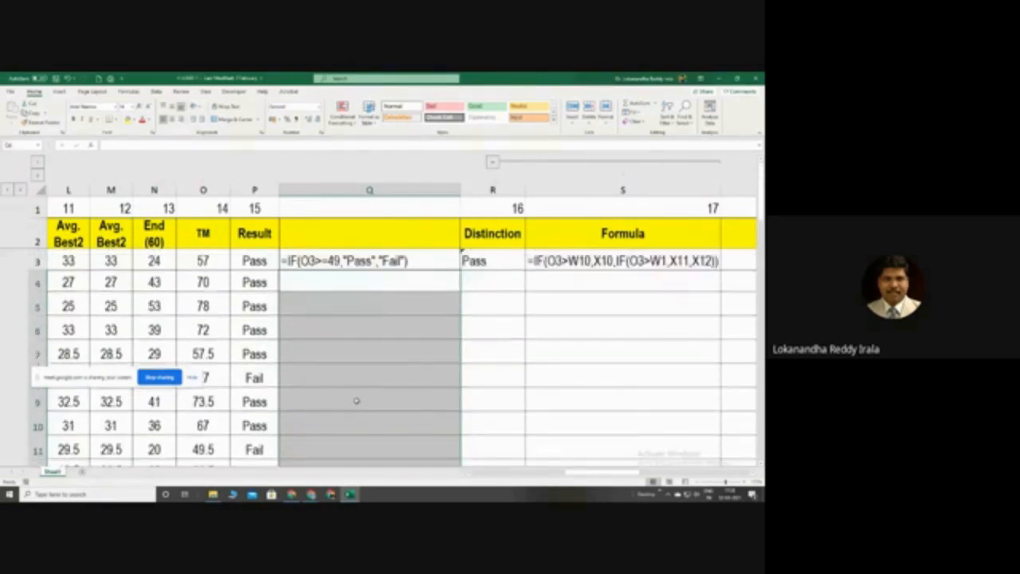
- Try filling the formula text from Q3 down to Q6, and clear the filled cells again
left_click(338, 256)
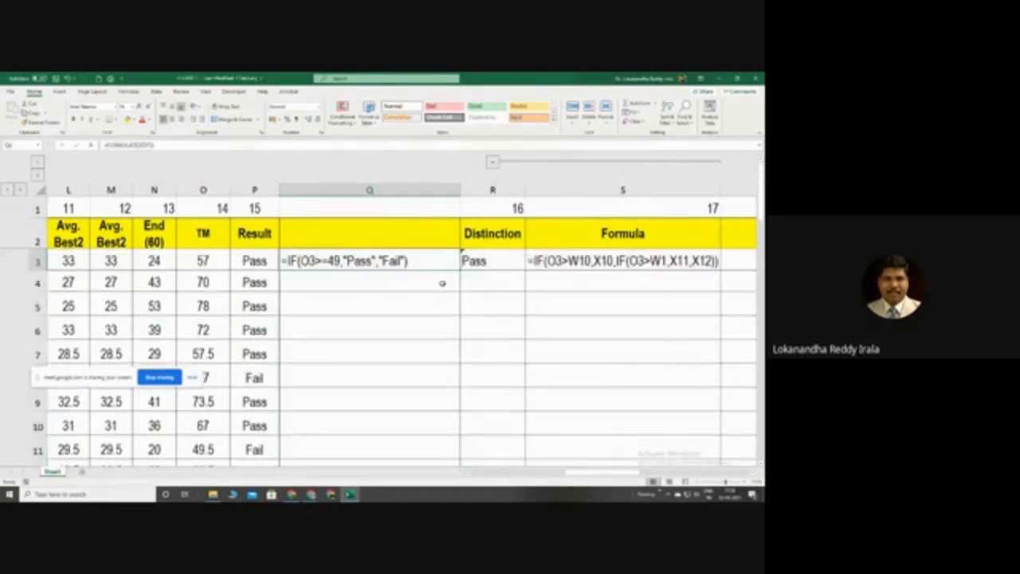
left_click_drag(460, 272, 459, 342)
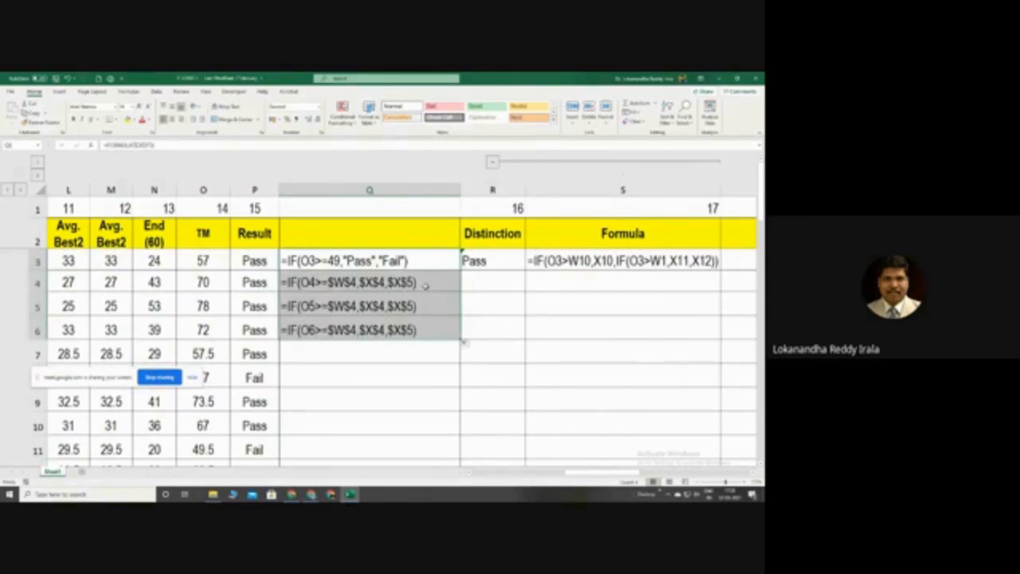
left_click(415, 261)
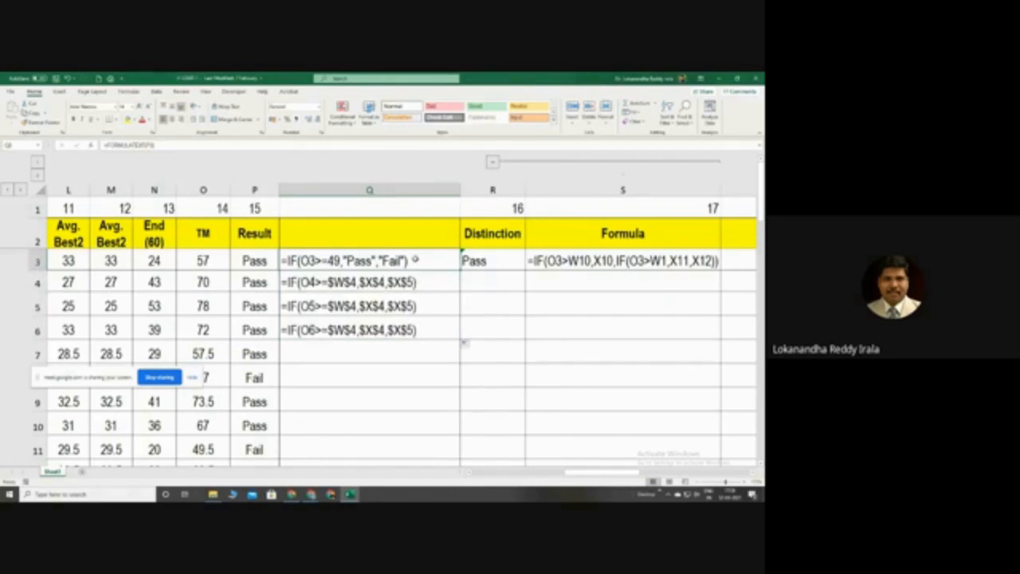
left_click_drag(382, 282, 406, 344)
key("Delete")
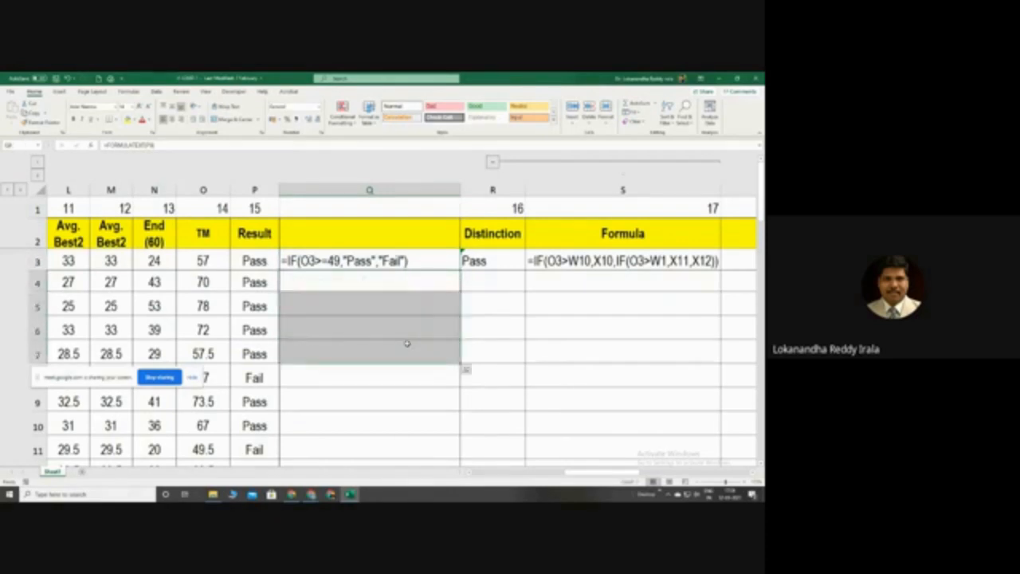
left_click(283, 263)
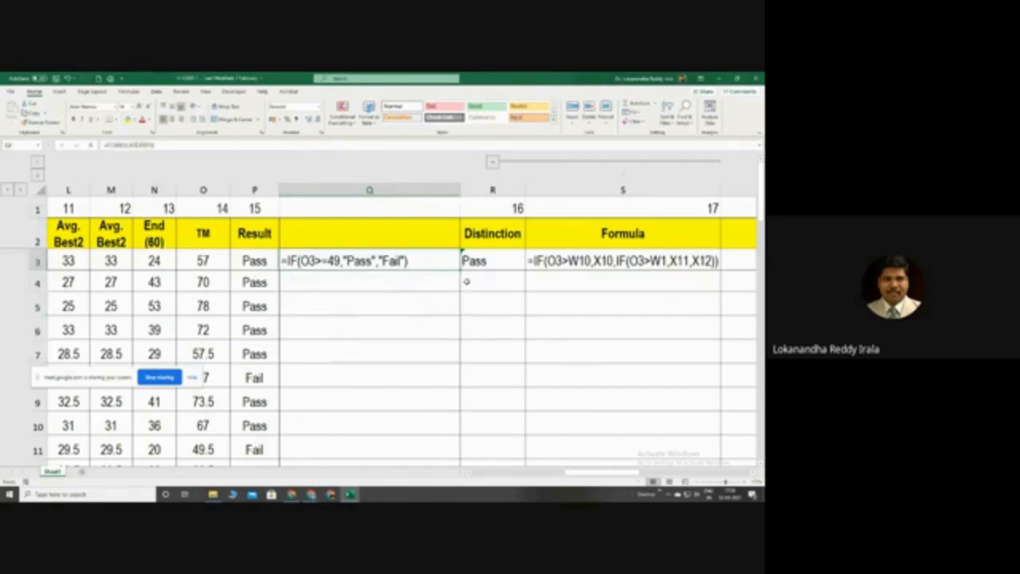
- Copy the formula-text cell Q3 and paste it into Q4:Q8
left_click(419, 278)
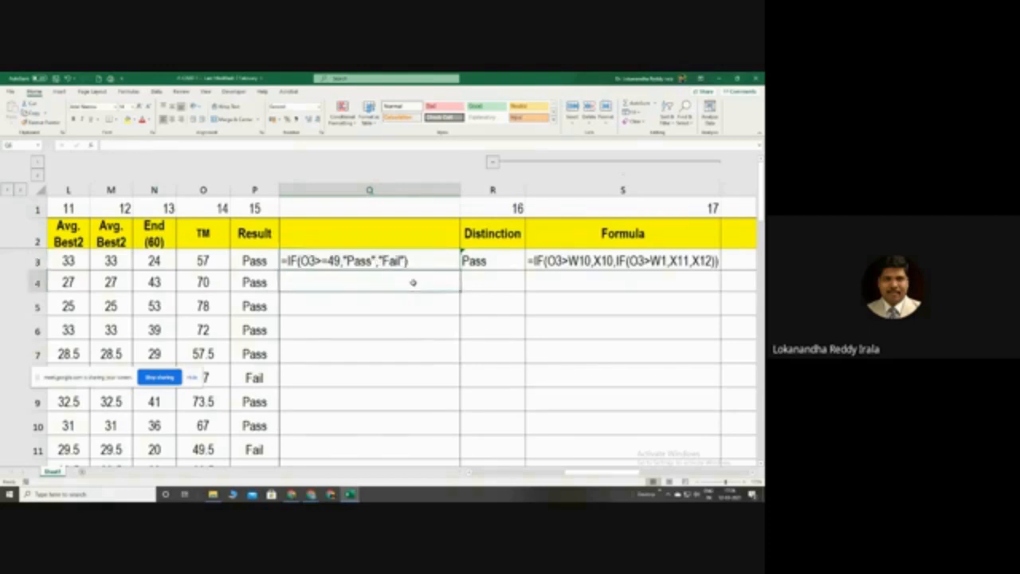
left_click(406, 263)
key("ctrl+c")
left_click_drag(364, 283, 363, 373)
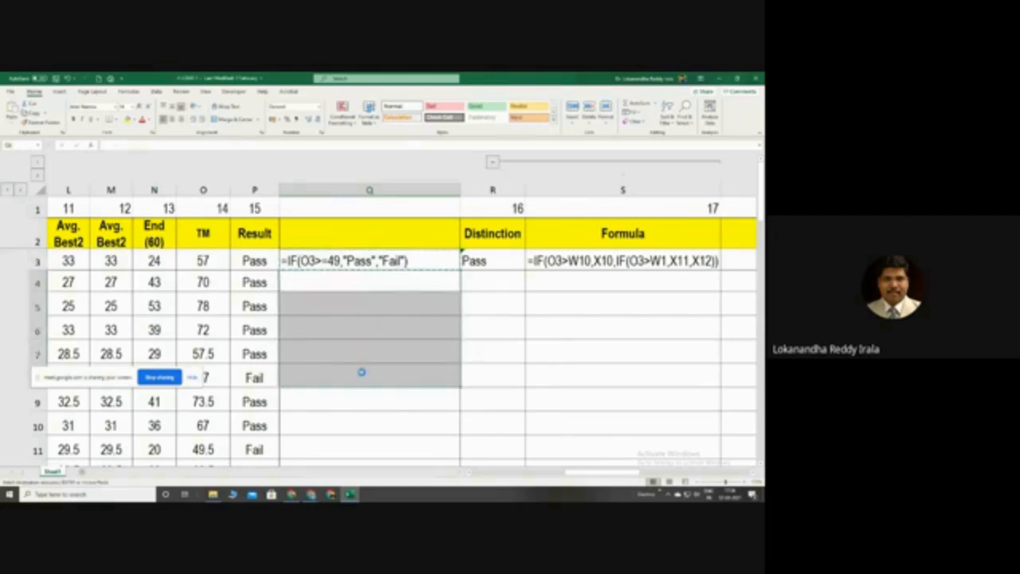
key("ctrl+v")
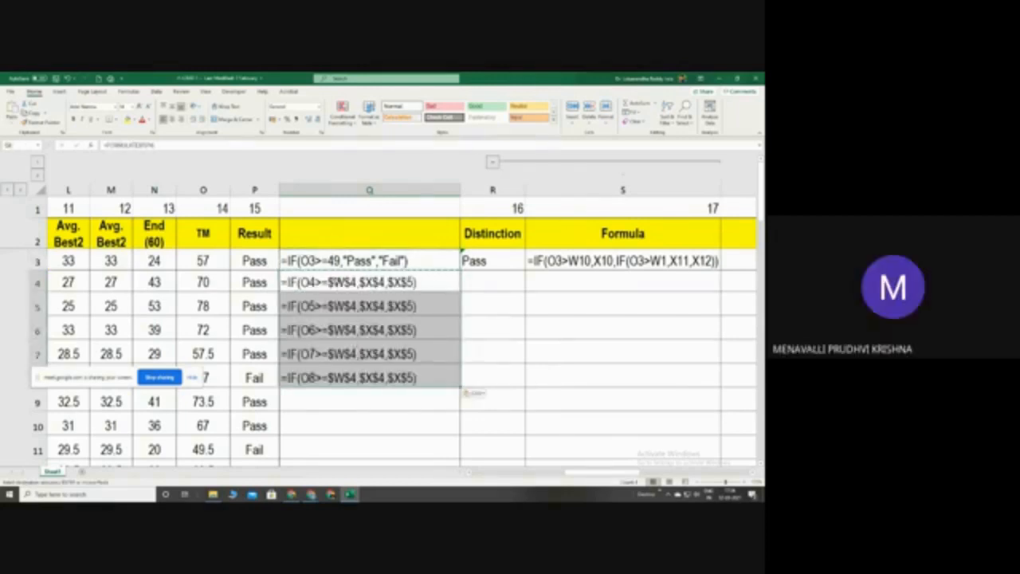
- Check the FORMULATEXT formula behind Q4, and delete the pasted formula texts below Q3
double_click(336, 282)
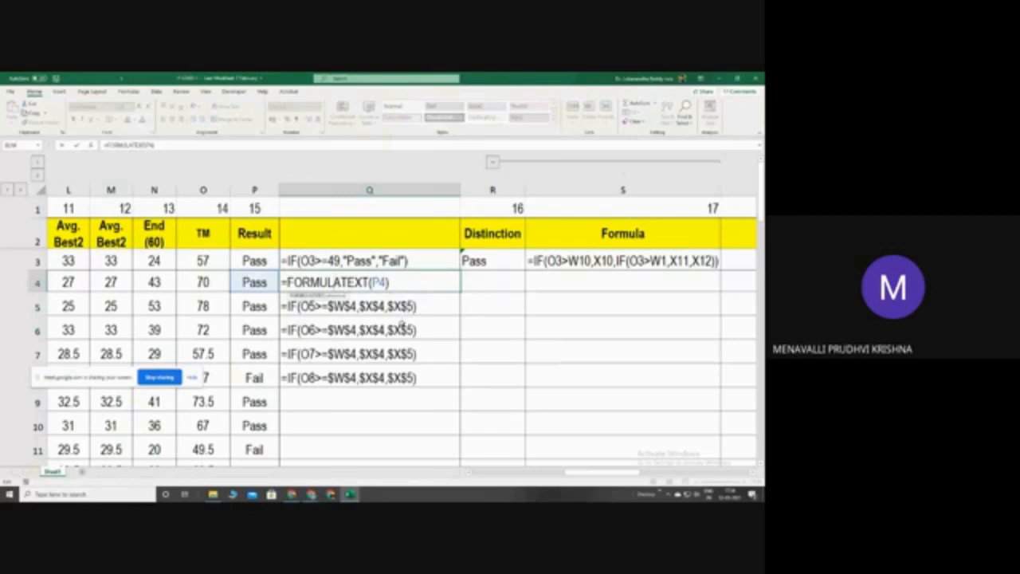
key("Escape")
left_click_drag(405, 306, 408, 379)
key("Delete")
left_click(423, 270)
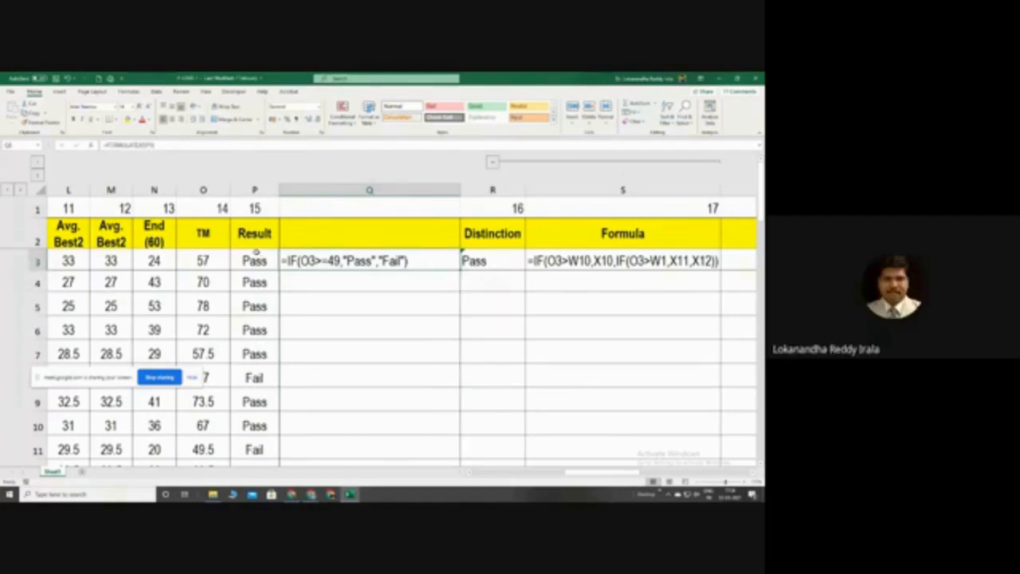
- Fill the revised Result formula from P3 down the Result column
left_click(266, 261)
key("Down")
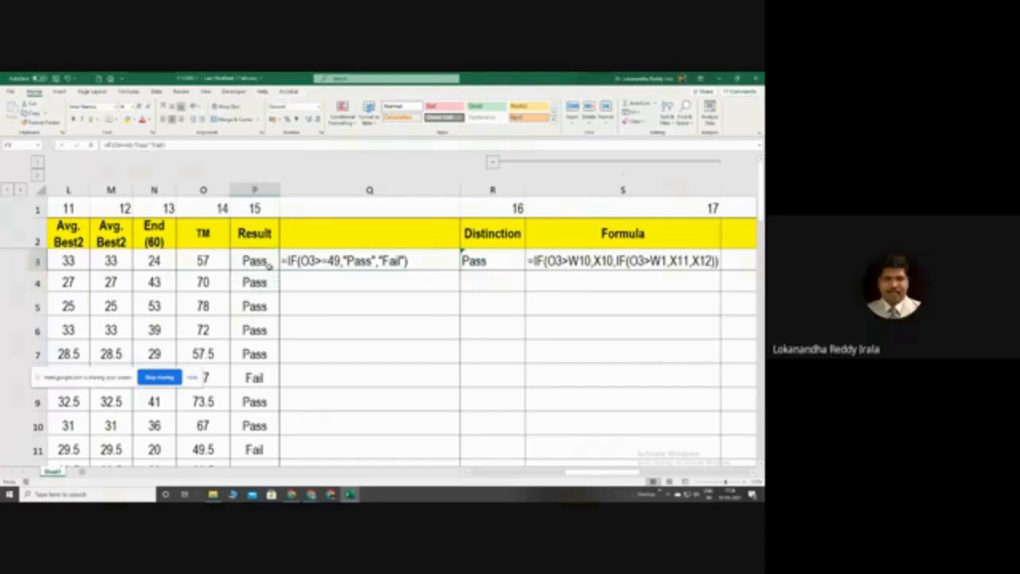
left_click(264, 259)
left_click_drag(279, 270, 308, 434)
scroll(392, 376, "up", 3)
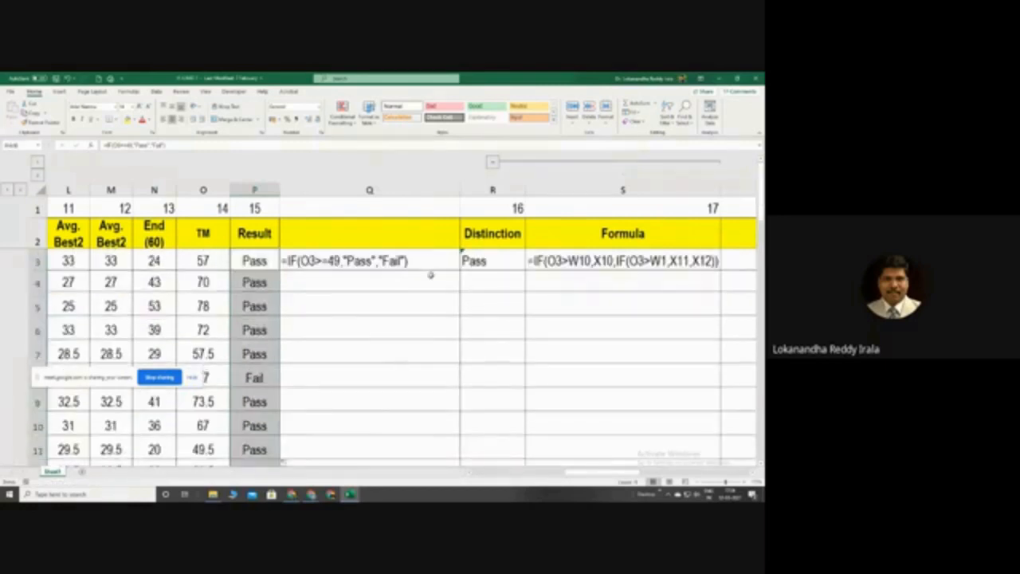
- Fill the FORMULATEXT formula from Q3 down to Q17, and move the screen-sharing bar off the marks rows
left_click(431, 259)
left_click_drag(460, 271, 456, 425)
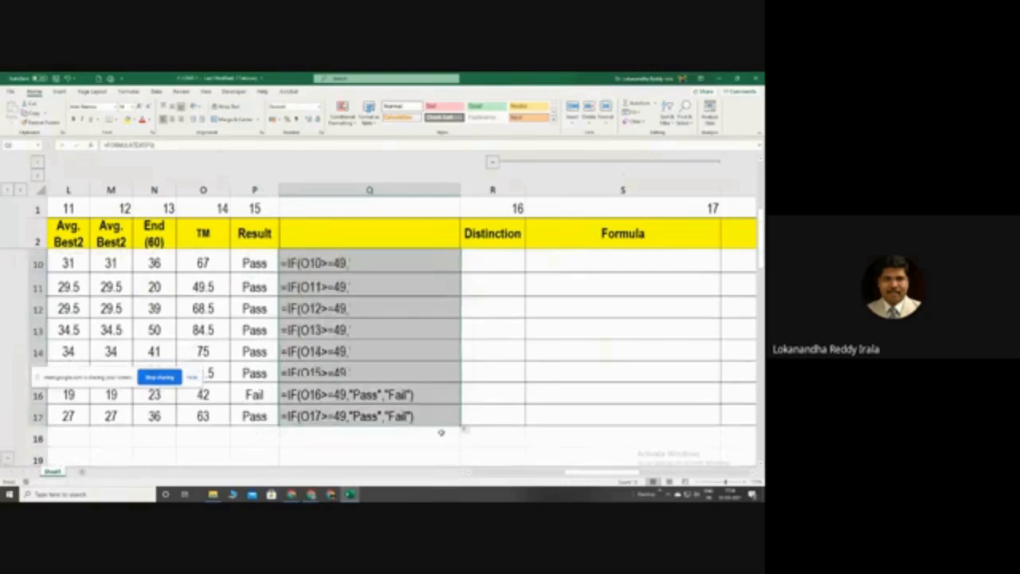
scroll(447, 438, "up", 3)
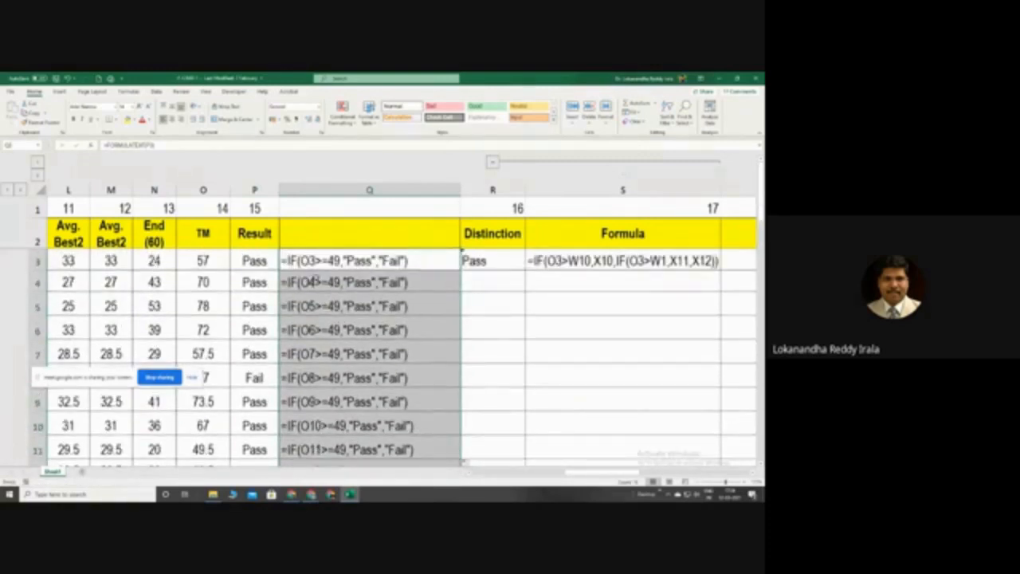
left_click(315, 280)
left_click_drag(112, 375, 54, 171)
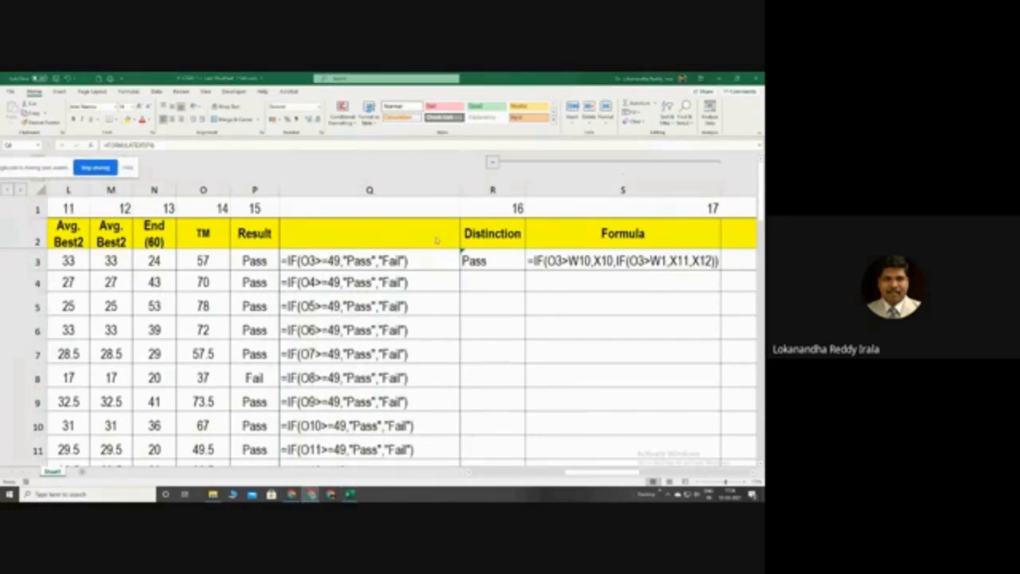
- Narrow column Q to fit its formula texts, and check the Result cells against the total marks beside them
left_click_drag(460, 192, 421, 193)
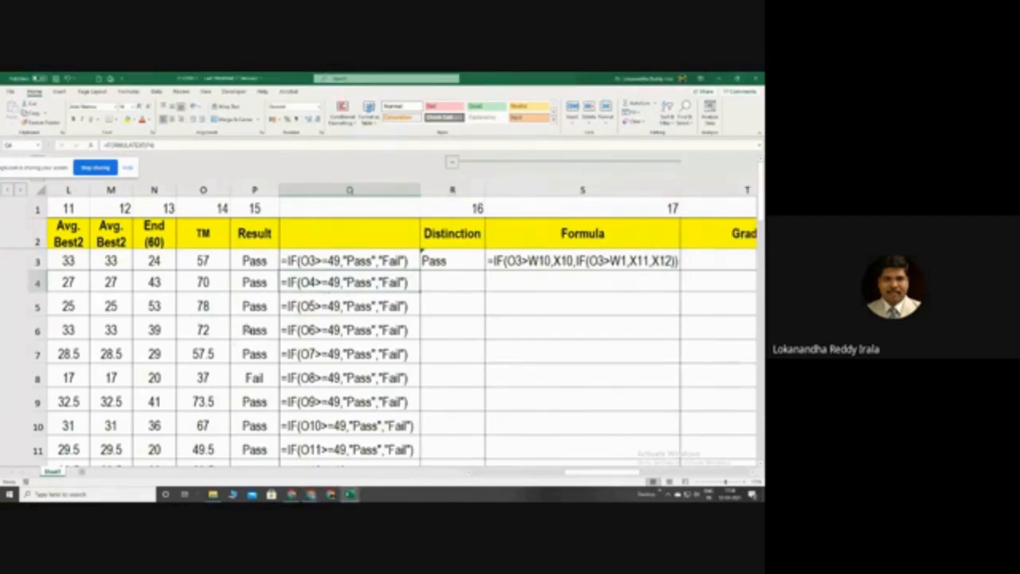
left_click(252, 330)
left_click(256, 378)
left_click(265, 426)
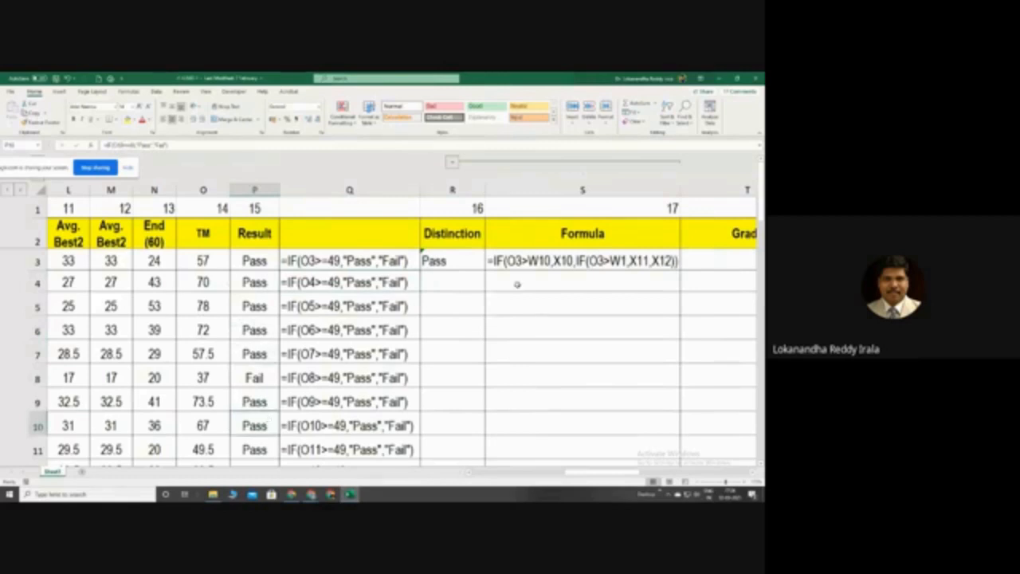
left_click(472, 265)
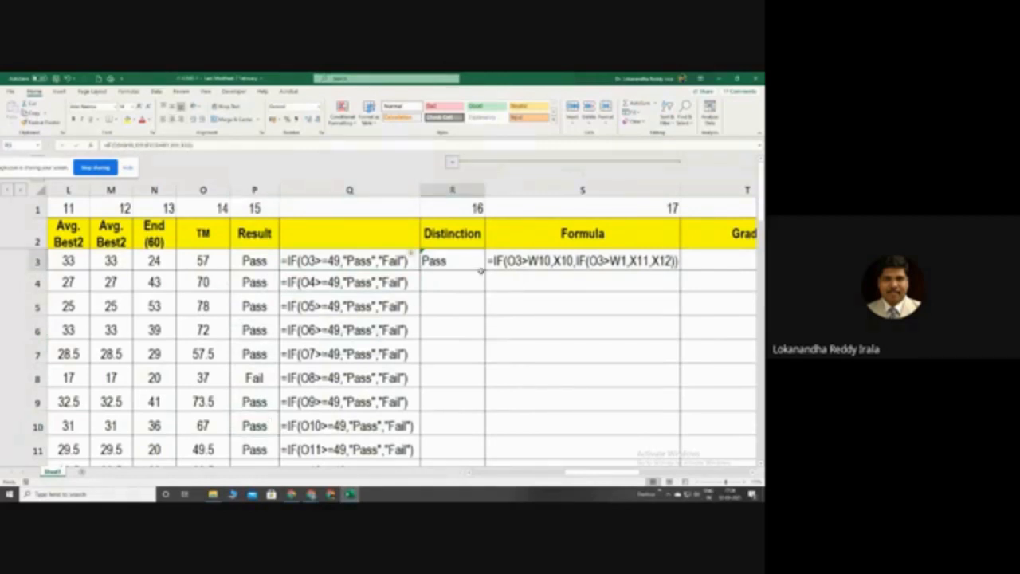
left_click(204, 263)
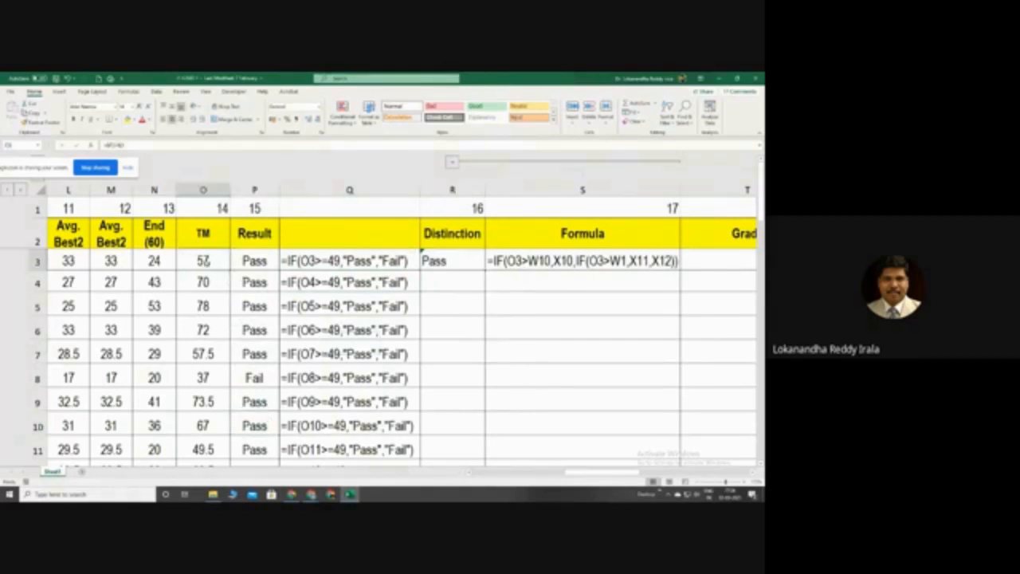
left_click(244, 297)
left_click_drag(220, 266, 245, 330)
left_click_drag(217, 386, 244, 389)
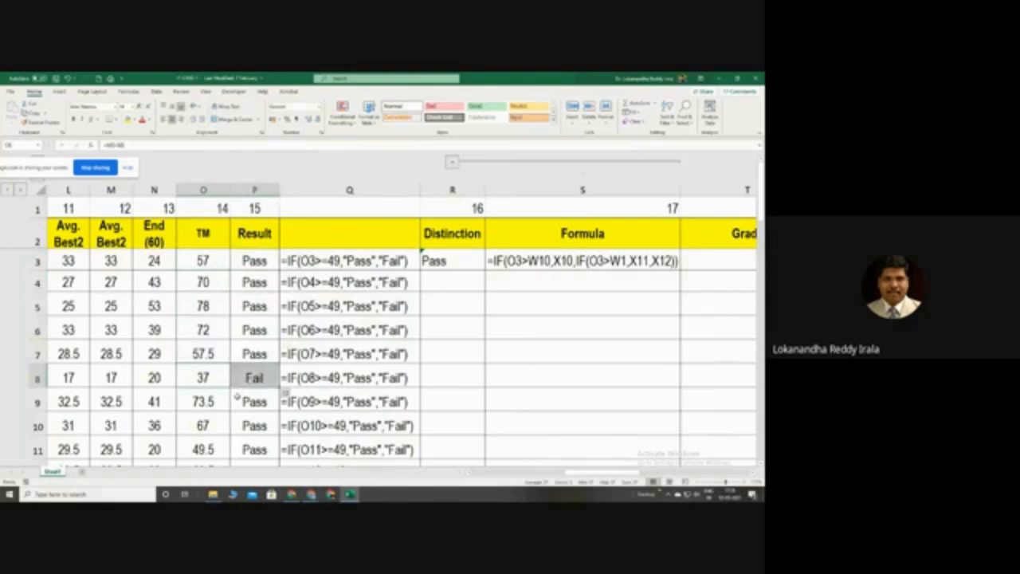
- Fill the Distinction formula from R3 down to R17, and widen the Distinction column slightly
left_click(437, 265)
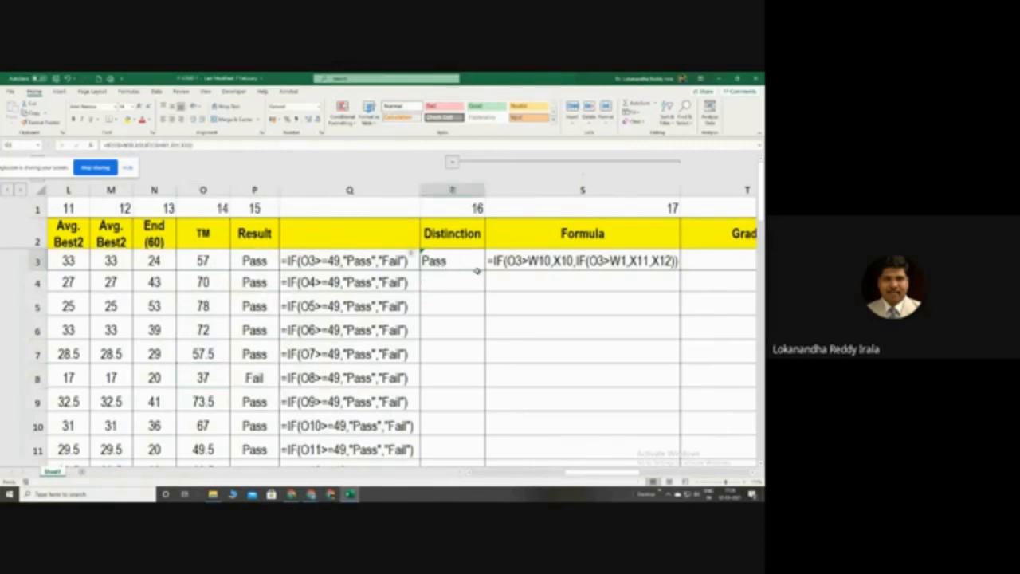
left_click_drag(485, 272, 475, 418)
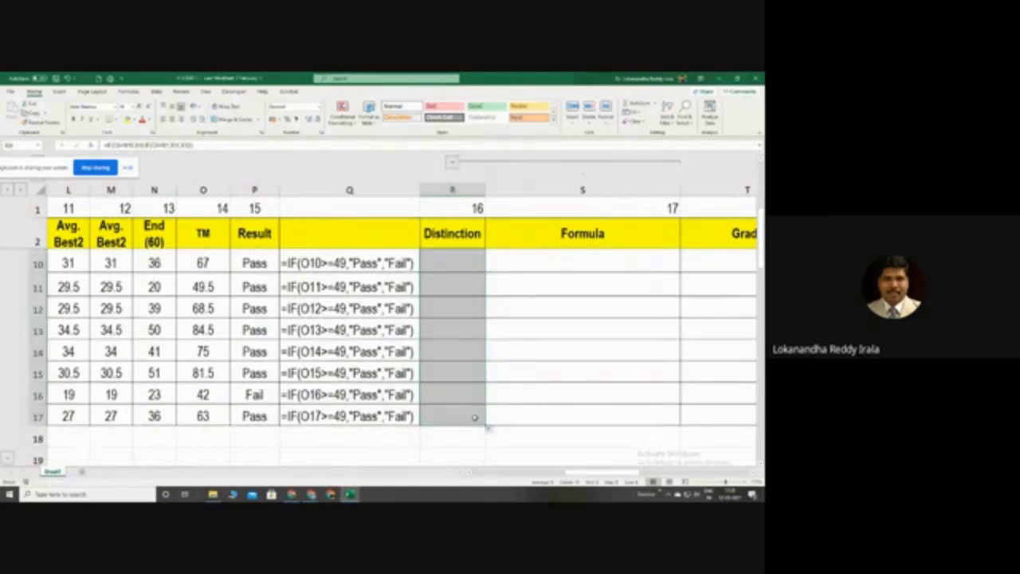
scroll(469, 397, "up", 3)
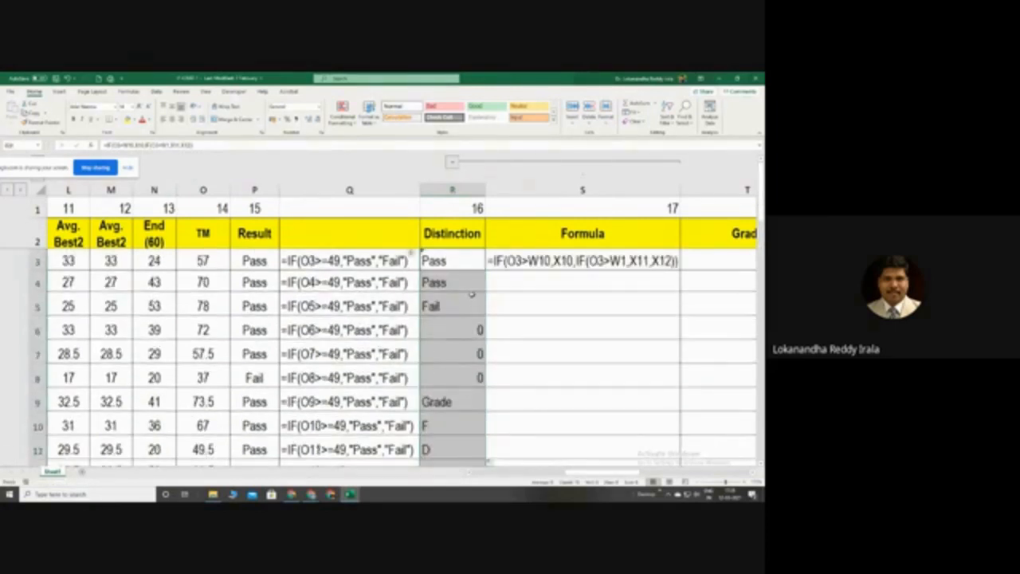
left_click_drag(484, 192, 502, 191)
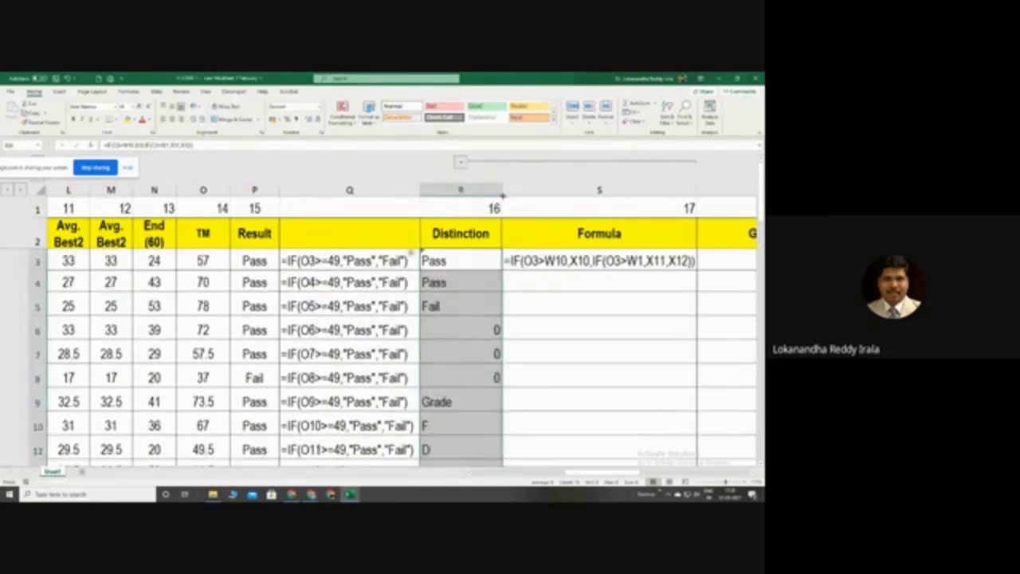
- Compare the Distinction results in R3:R5 with their total marks, and inspect the formulas behind them
left_click(479, 307)
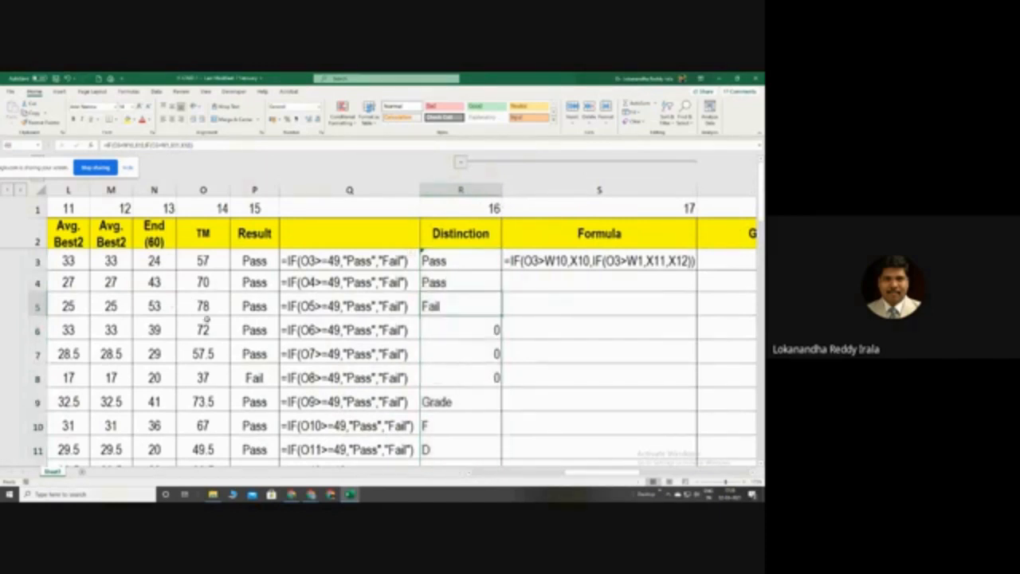
left_click(207, 320)
left_click(205, 309)
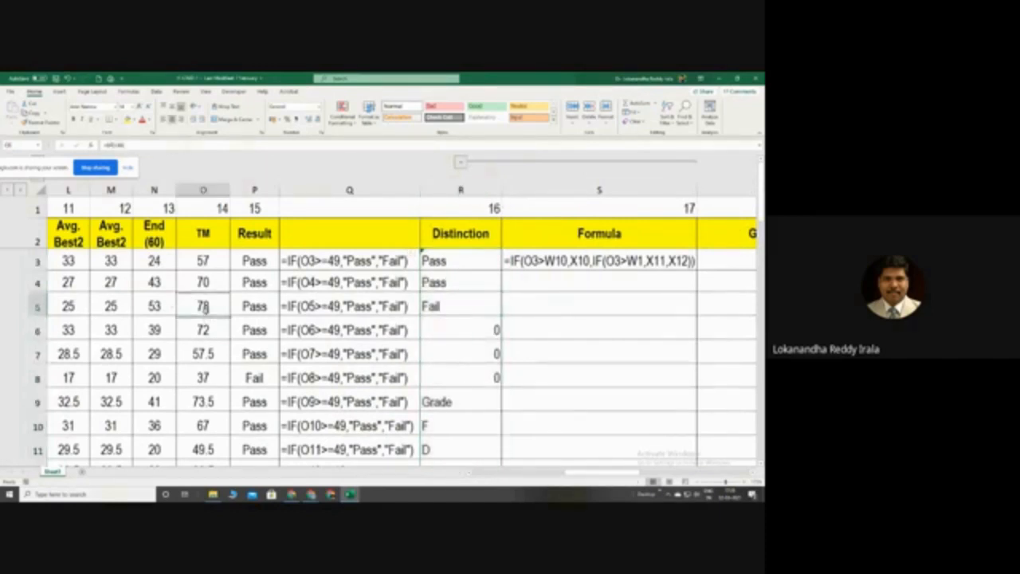
left_click(451, 310)
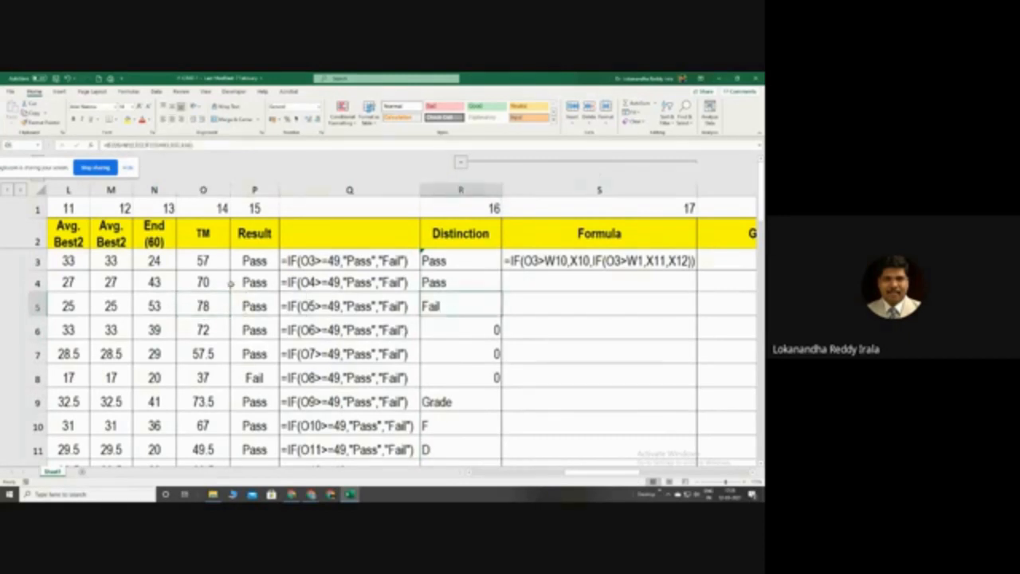
left_click(200, 278)
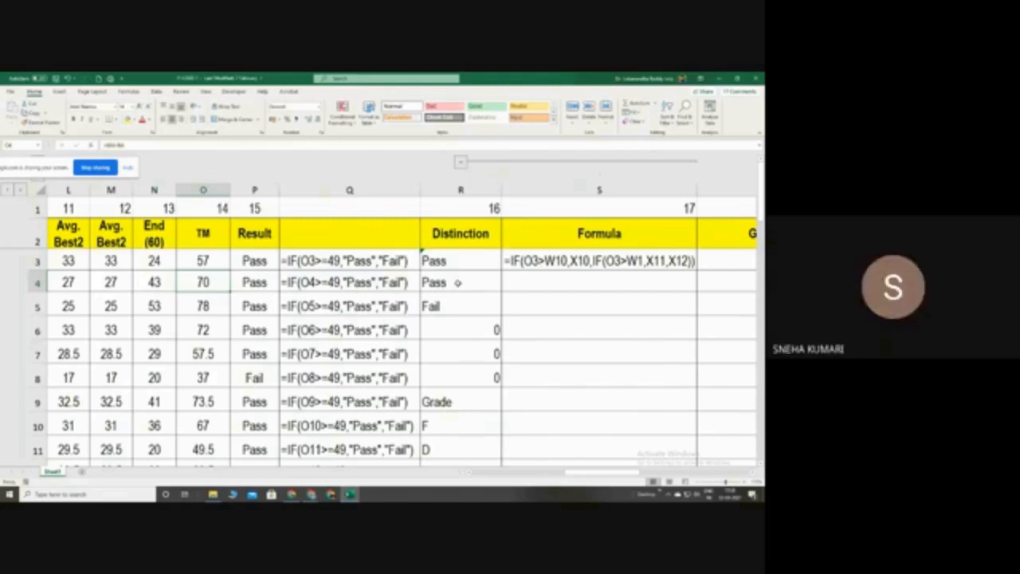
left_click(458, 282)
left_click(453, 285)
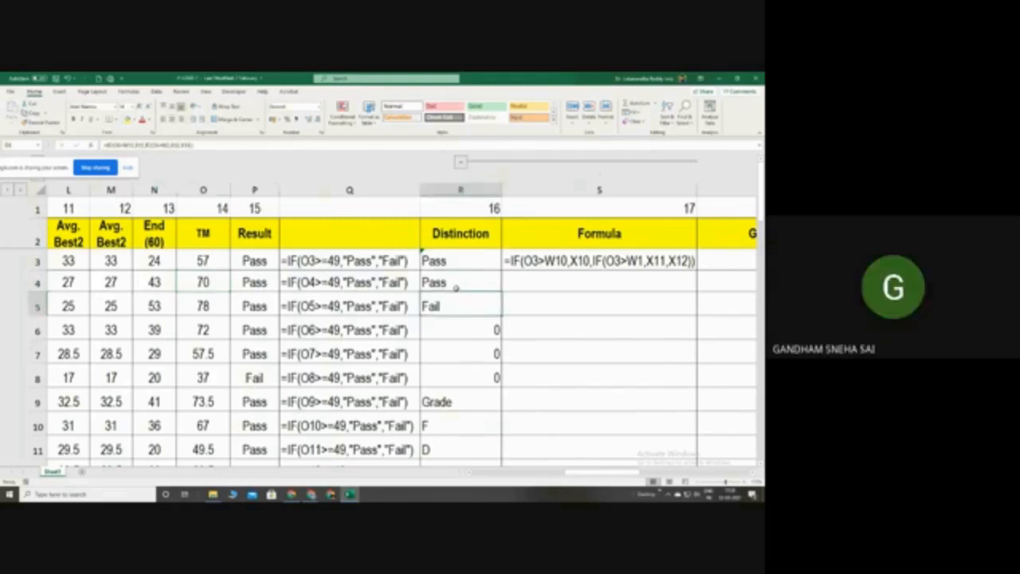
left_click(456, 265)
left_click(459, 284)
left_click(460, 265)
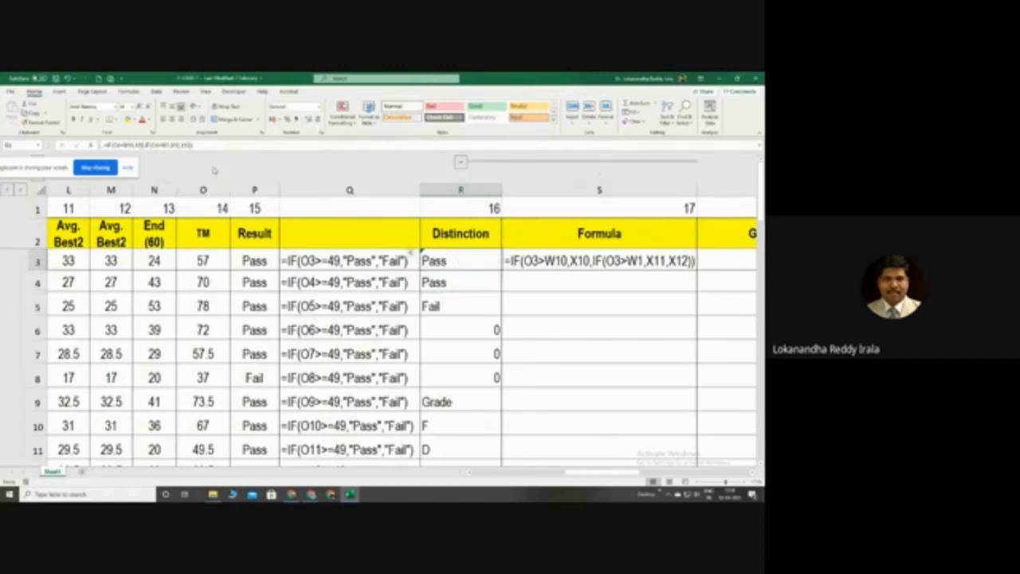
left_click(461, 305)
- Fill the Distinction formula from R3 down the column again
left_click(451, 263)
left_click_drag(501, 272, 472, 391)
scroll(472, 390, "up", 3)
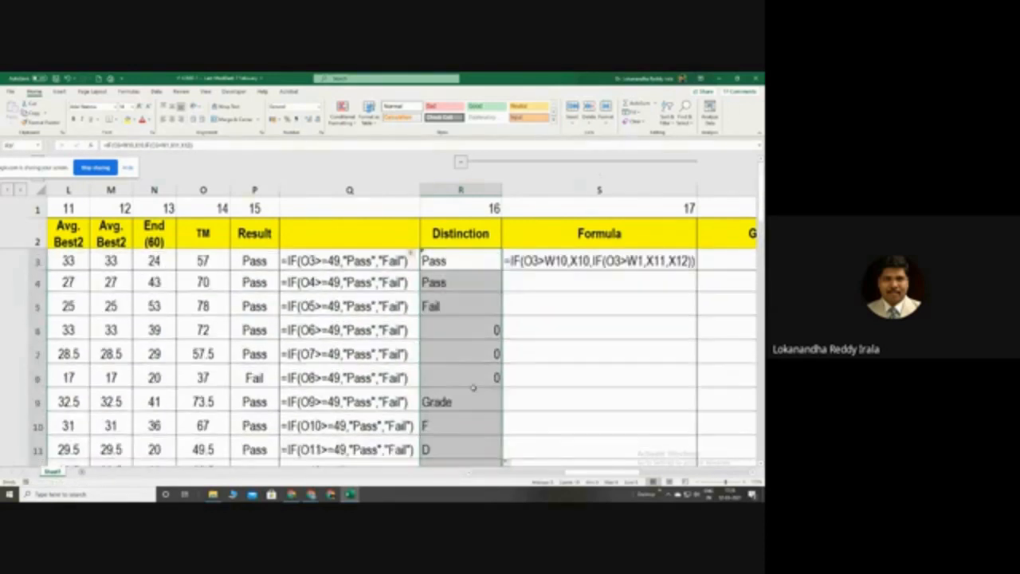
- Fill the FORMULATEXT formula from S3 down the Formula column beside the Distinction results
left_click(554, 267)
left_click_drag(697, 271, 699, 429)
scroll(605, 405, "up", 3)
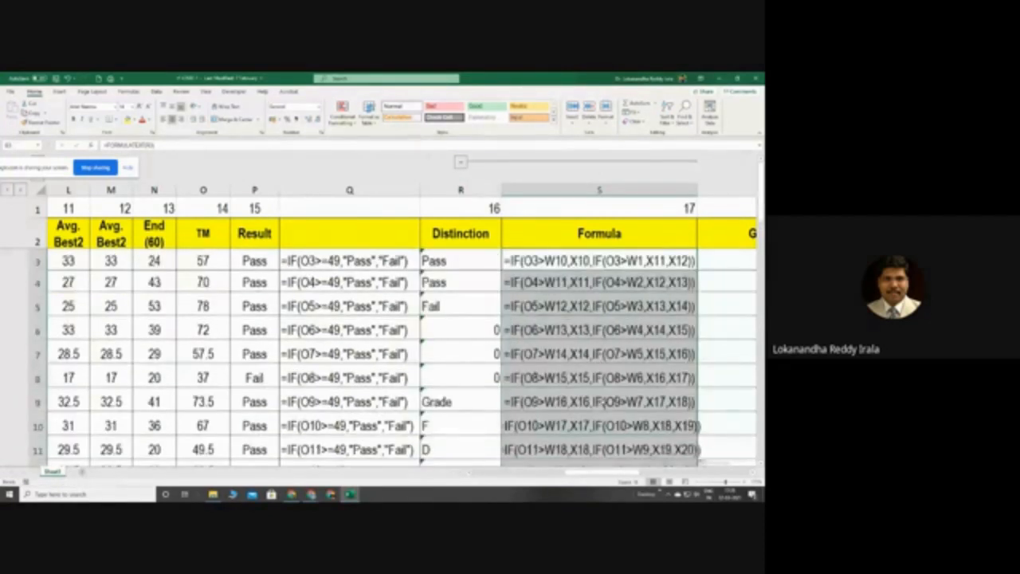
- Examine how the cell references change between the first Distinction formula texts in S3:S5
left_click(532, 260)
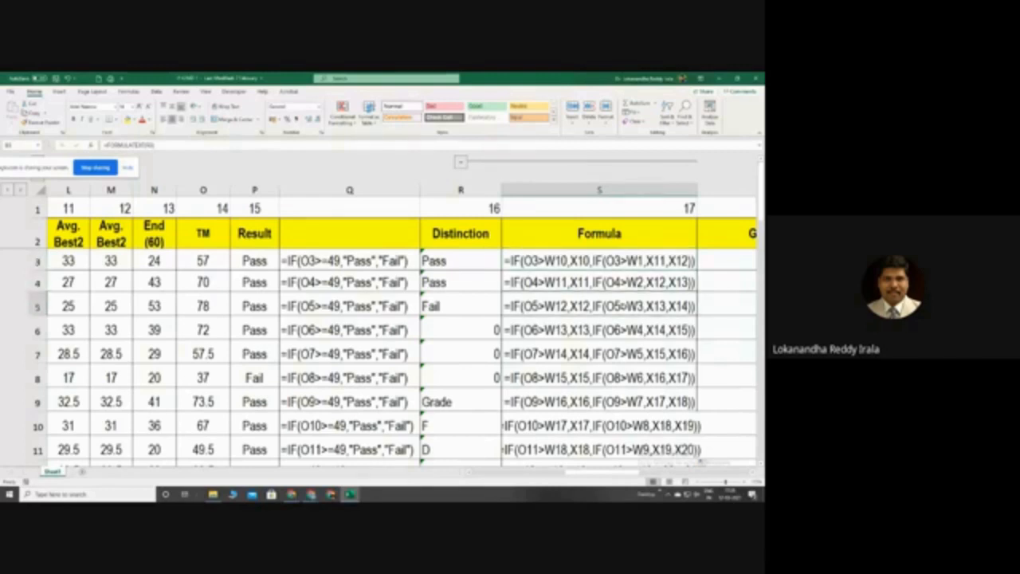
key("Down")
key("Down")
key("Up")
key("ctrl+Up")
key("Down")
key("Down")
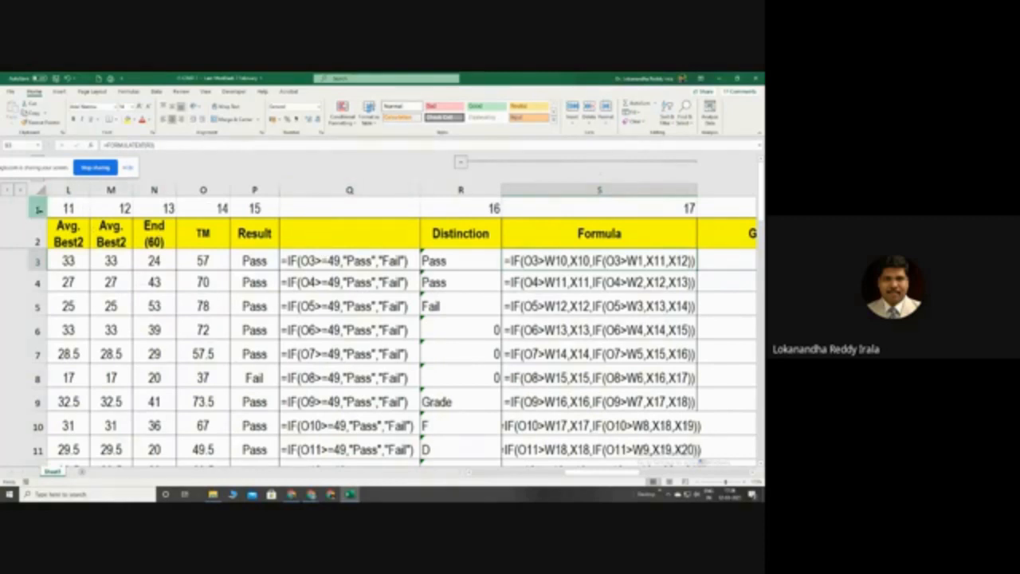
- Move the screen-sharing bar clear of the row headers, and point out rows 1 and 2 and column Q
left_click(36, 208)
left_click(36, 233)
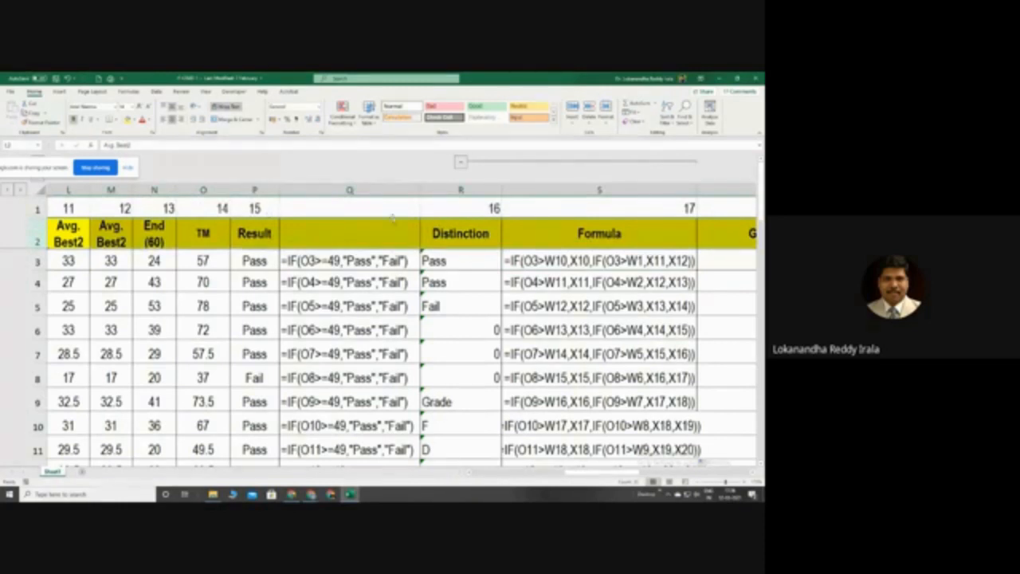
left_click(350, 207)
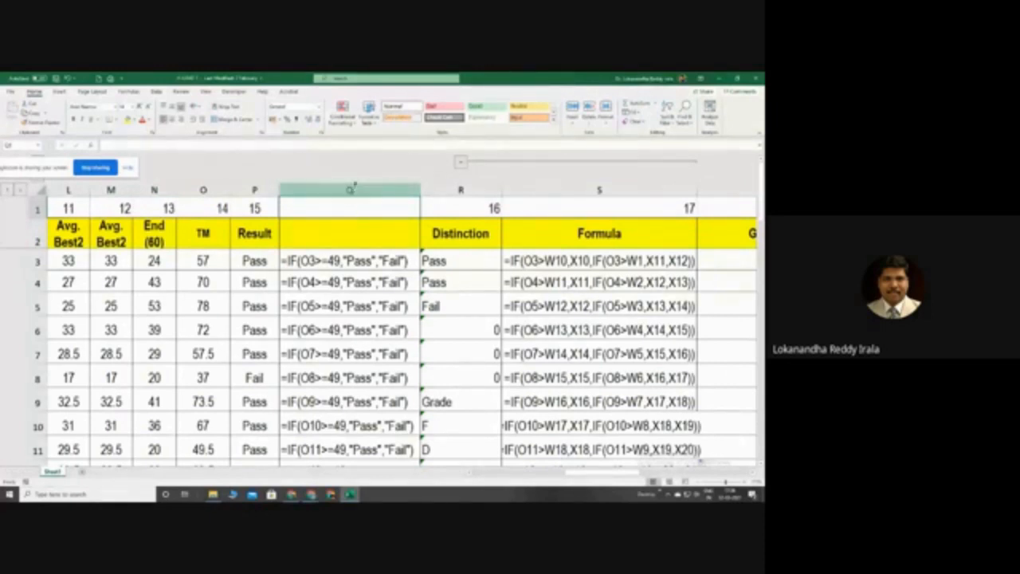
left_click_drag(60, 169, 248, 157)
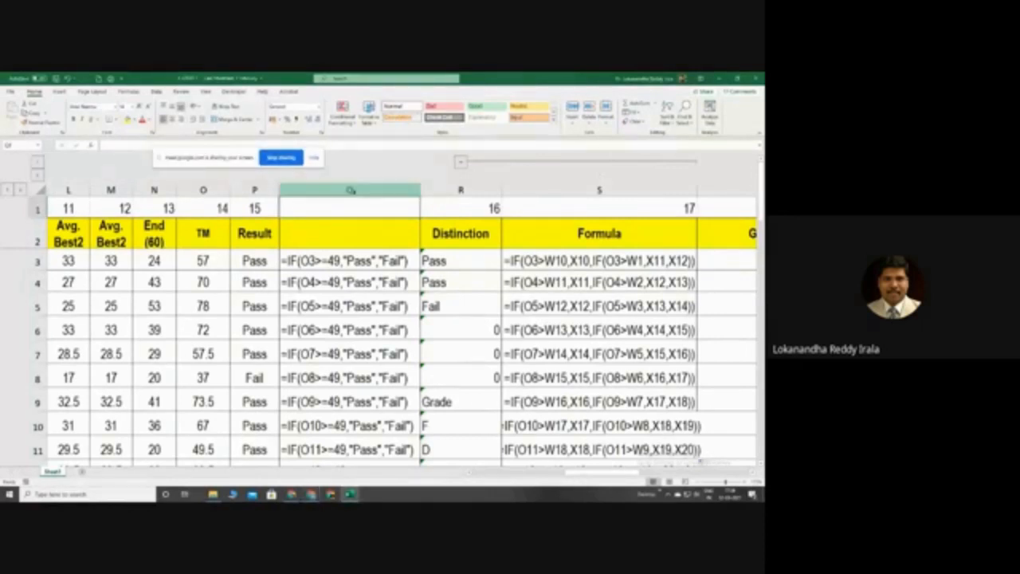
left_click(350, 191)
- Examine the Distinction formula texts row by row from S3 to S10, tracing how each reference shifts downward
left_click(196, 262)
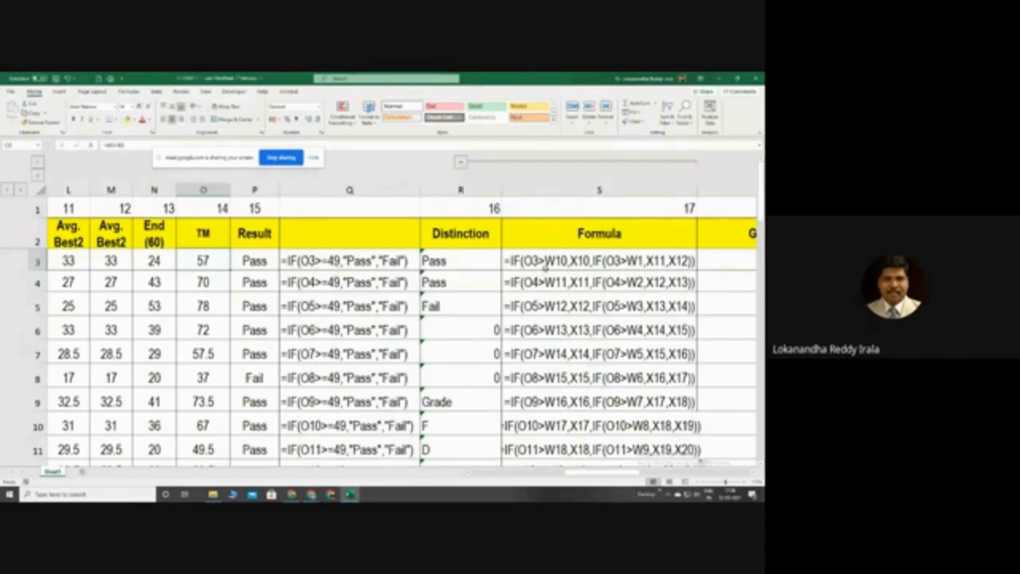
left_click(590, 271)
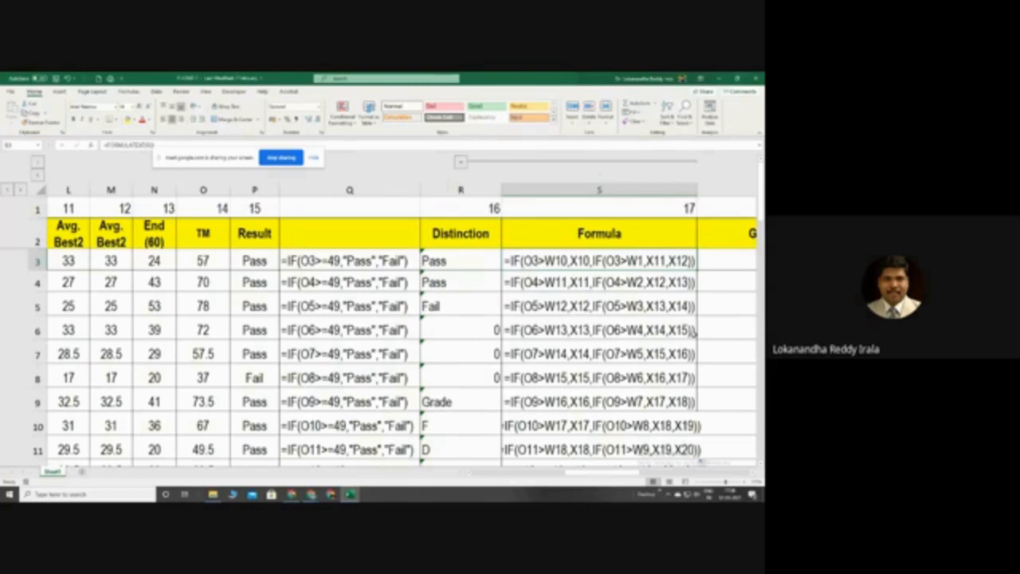
key("Down")
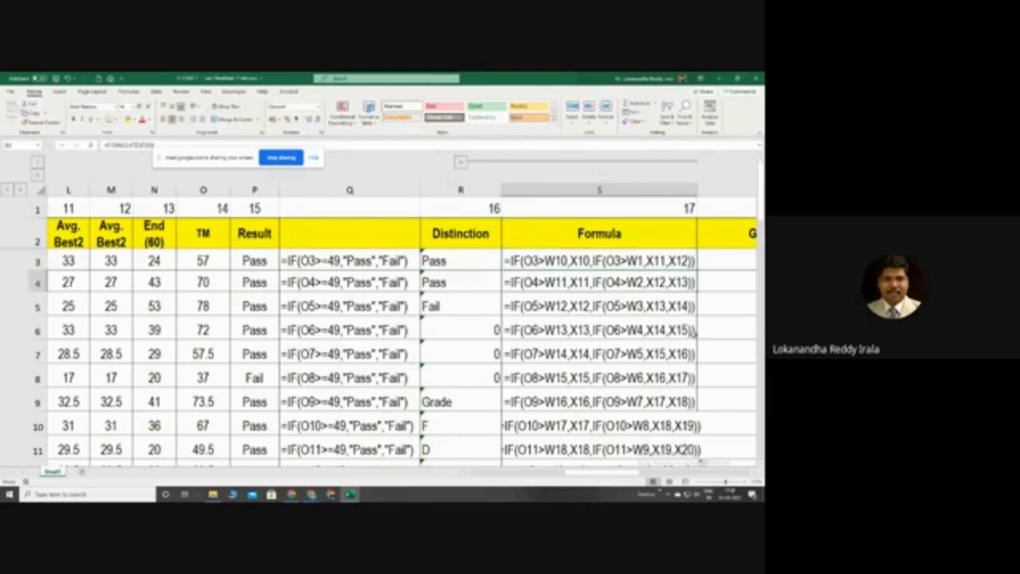
key("Down")
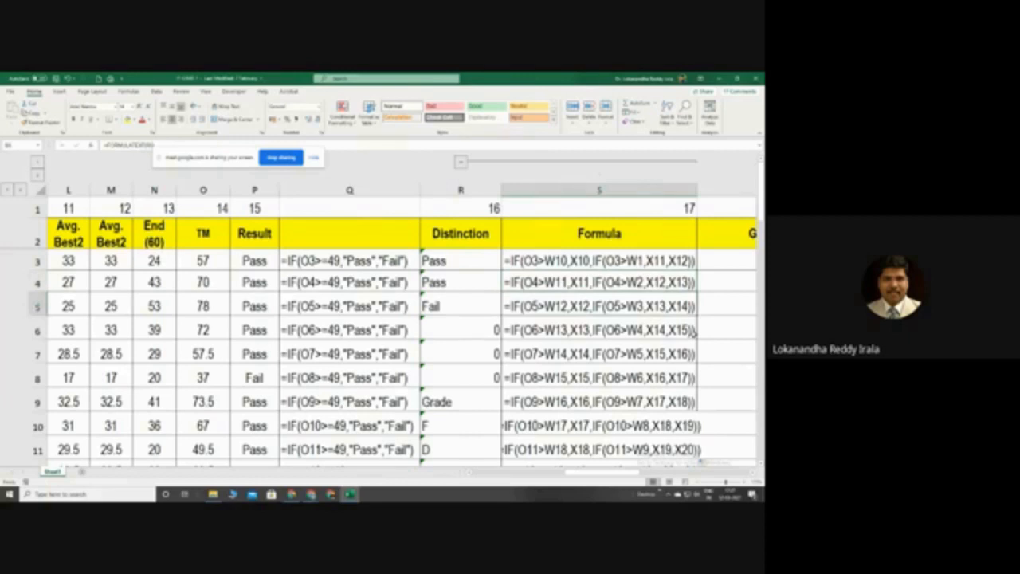
key("Down")
key("Down")
key("Down")
key("Down")
key("Down")
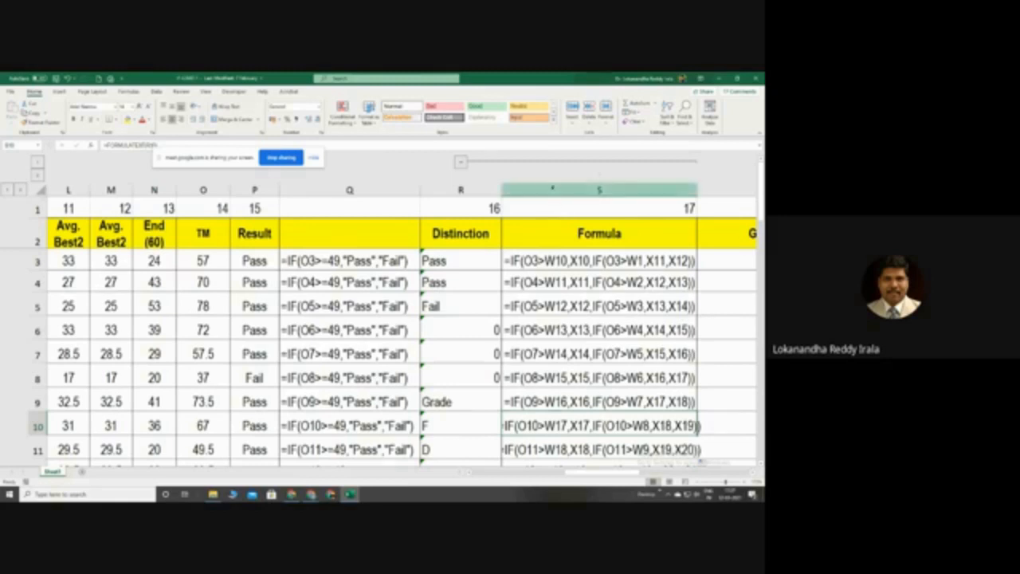
- Insert a blank column before the Distinction Formula column, and fill the formula in R3 across into S3
right_click(557, 194)
left_click(573, 254)
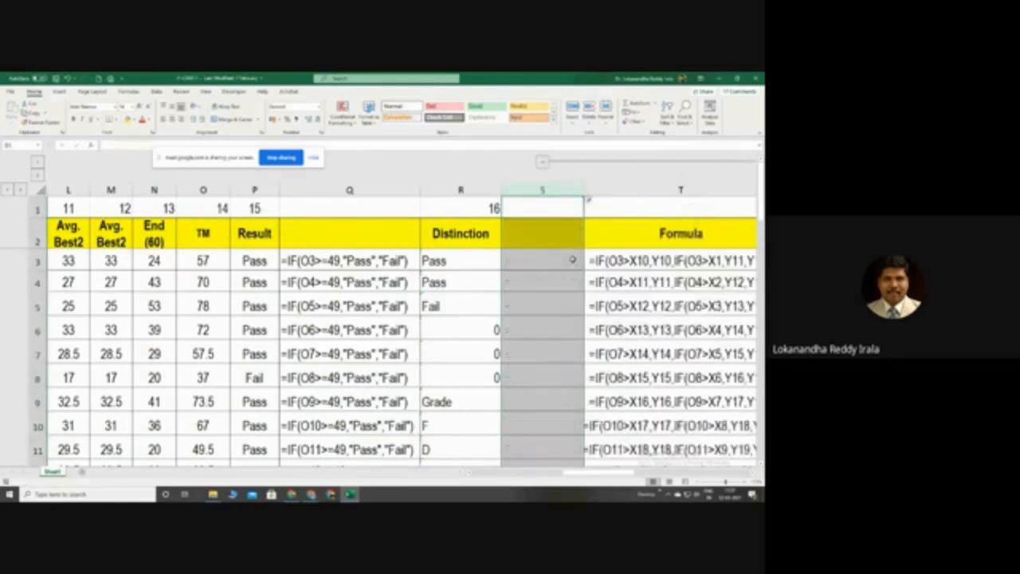
left_click(473, 261)
left_click_drag(501, 271, 545, 271)
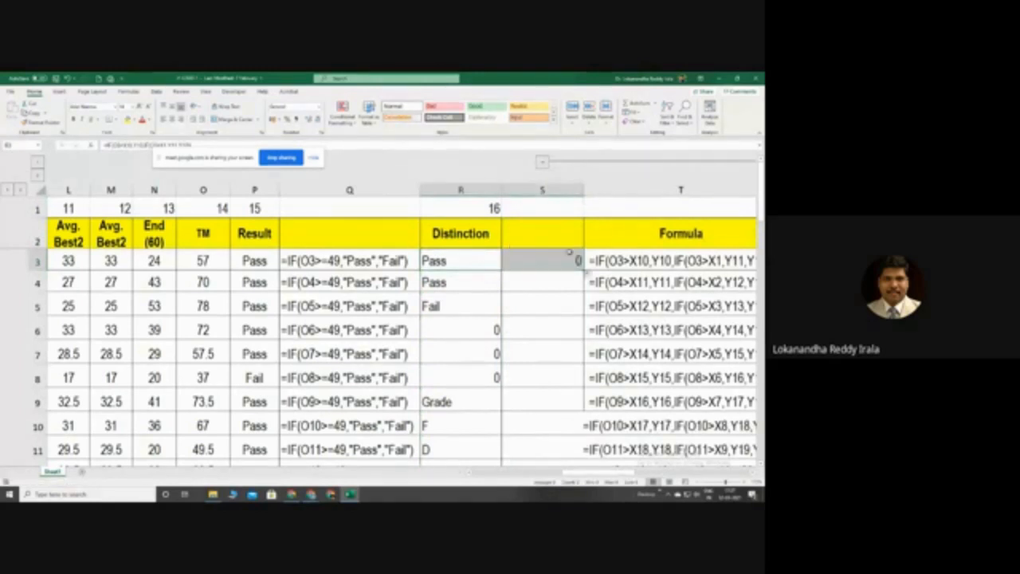
- Insert a blank column before the Grade column, and fill the FORMULATEXT formula in T3 across into U3
left_click_drag(574, 473, 614, 486)
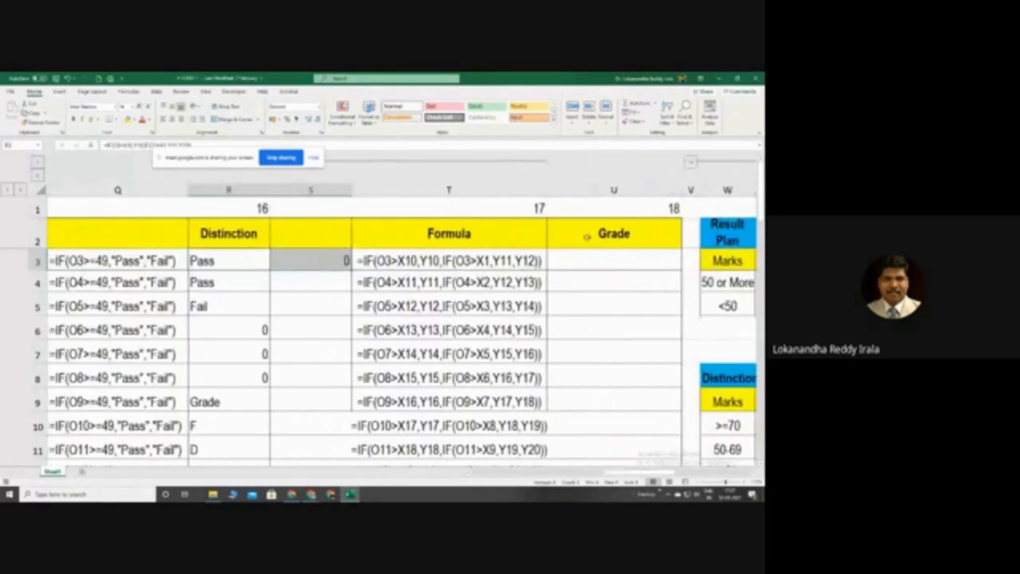
right_click(592, 193)
left_click(612, 257)
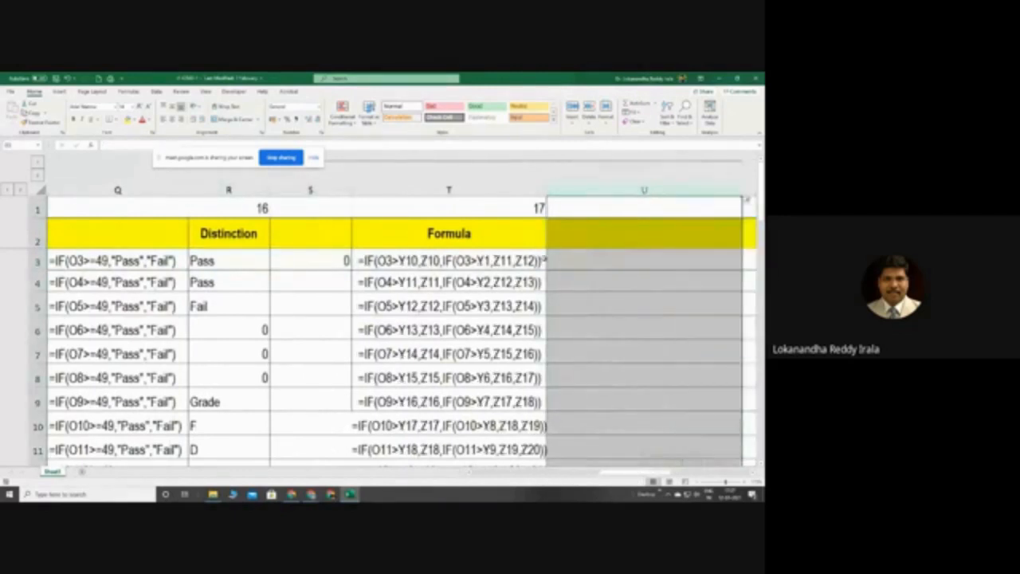
left_click(529, 260)
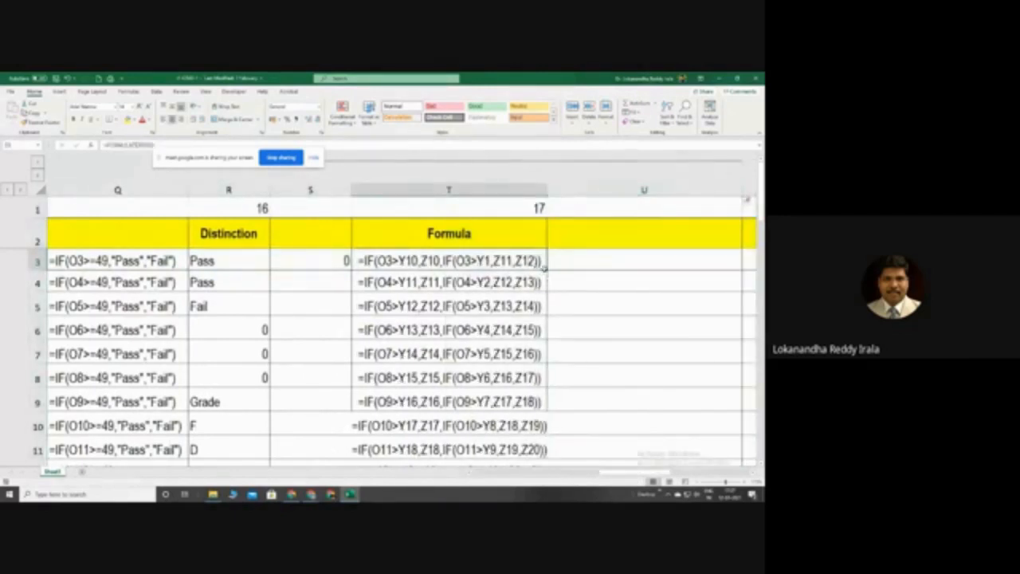
left_click_drag(547, 271, 744, 272)
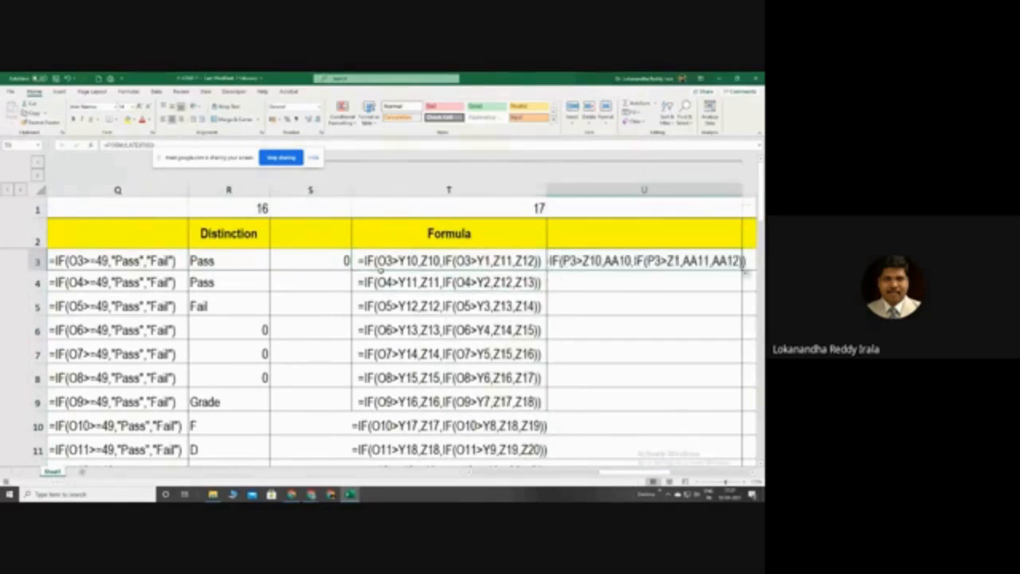
- Compare the cell references in the formula texts of T3 and U3
left_click(381, 264)
left_click(573, 263)
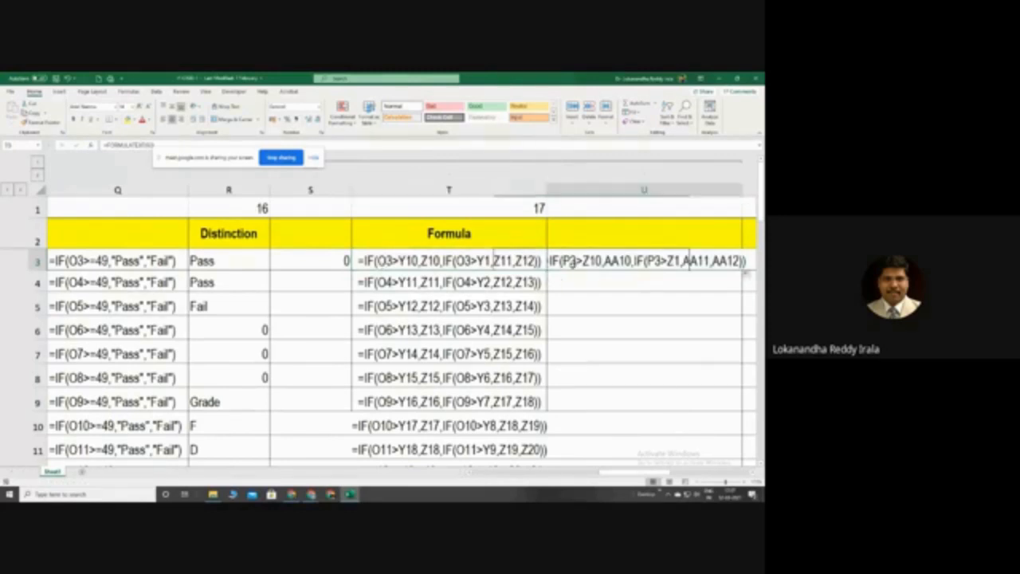
left_click(405, 261)
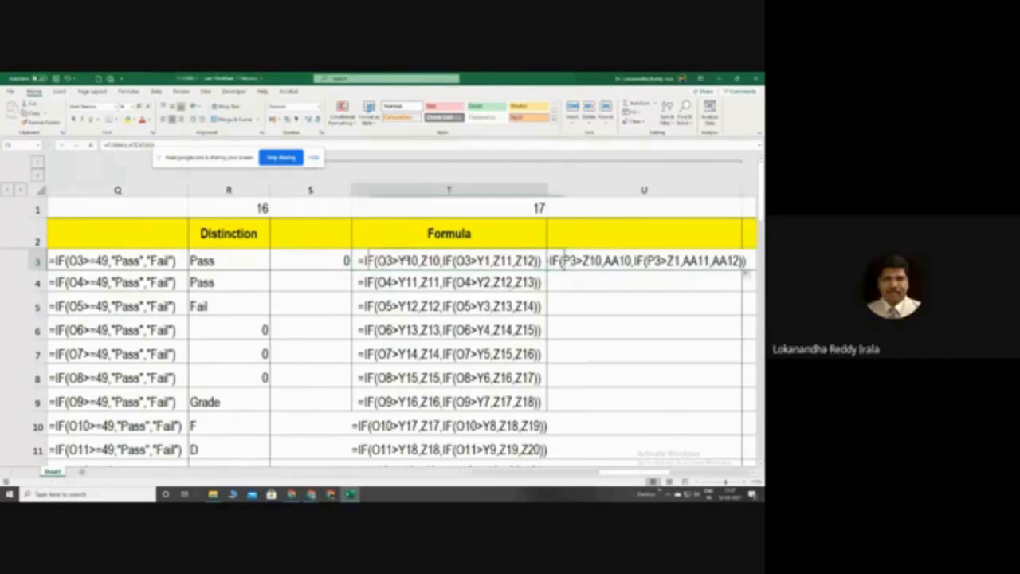
- Delete column U with the filled-across formula text and the extra column S beside Distinction
left_click(586, 268)
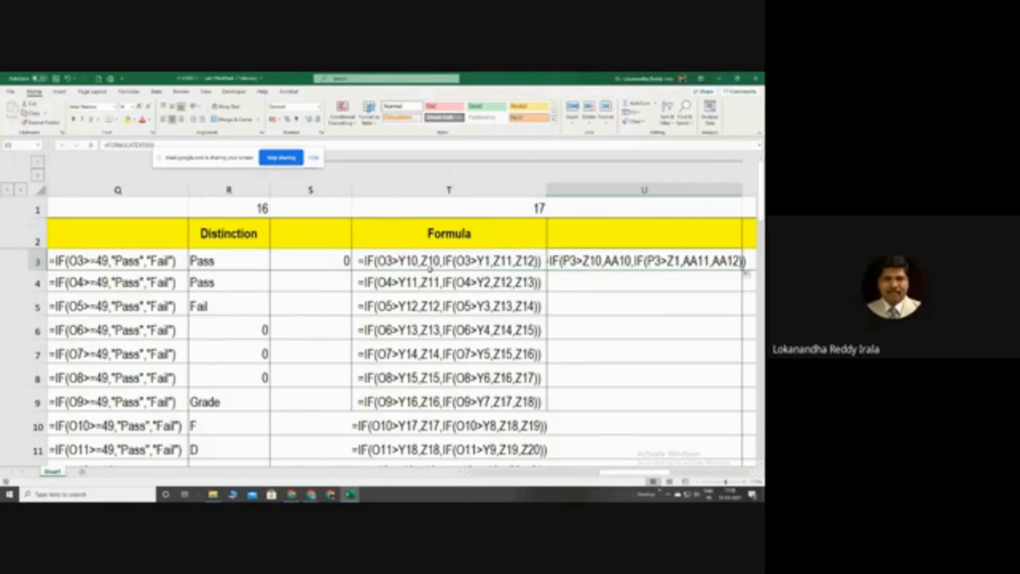
left_click(433, 268)
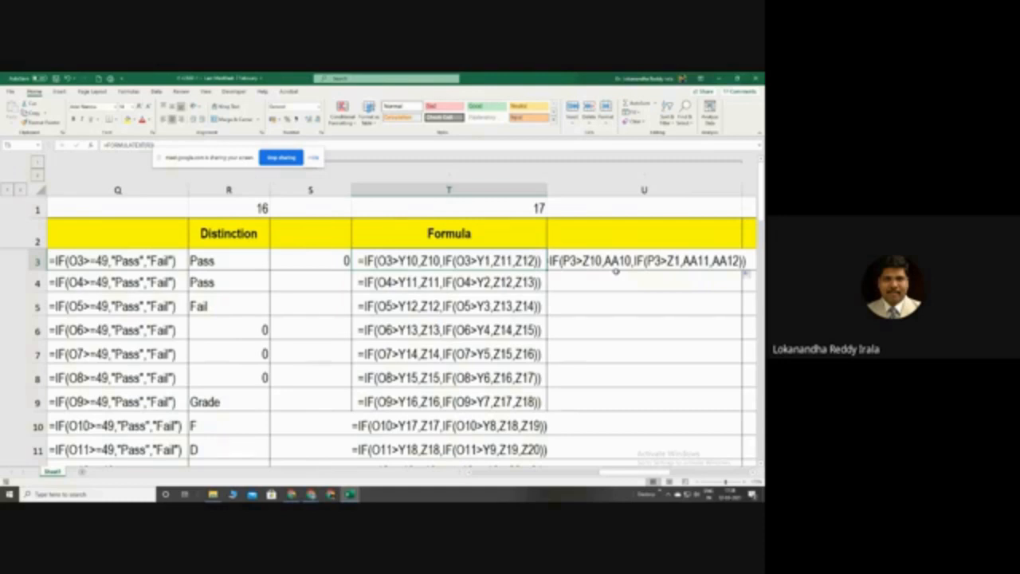
left_click(625, 191)
right_click(626, 192)
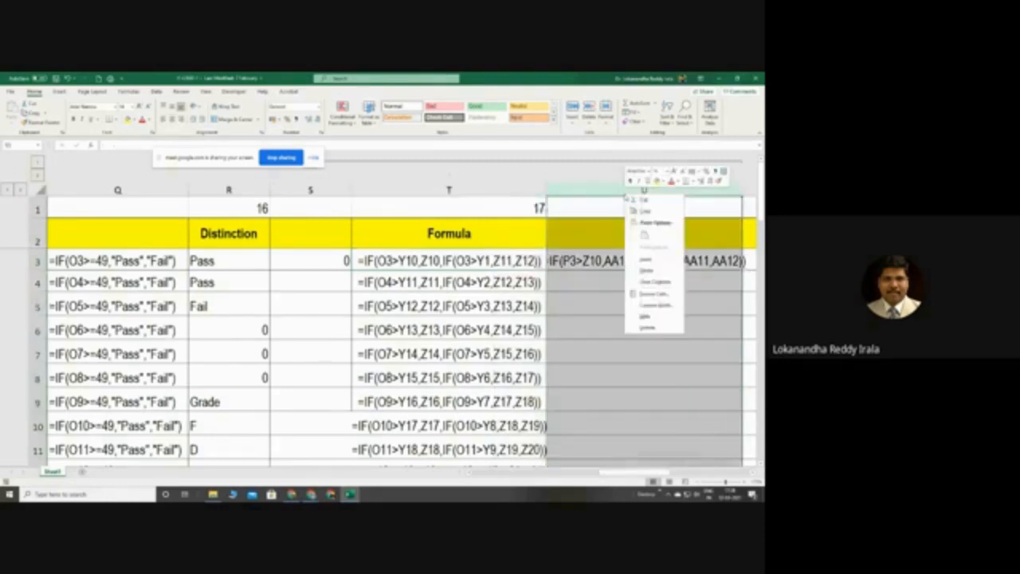
left_click(646, 271)
left_click(313, 191)
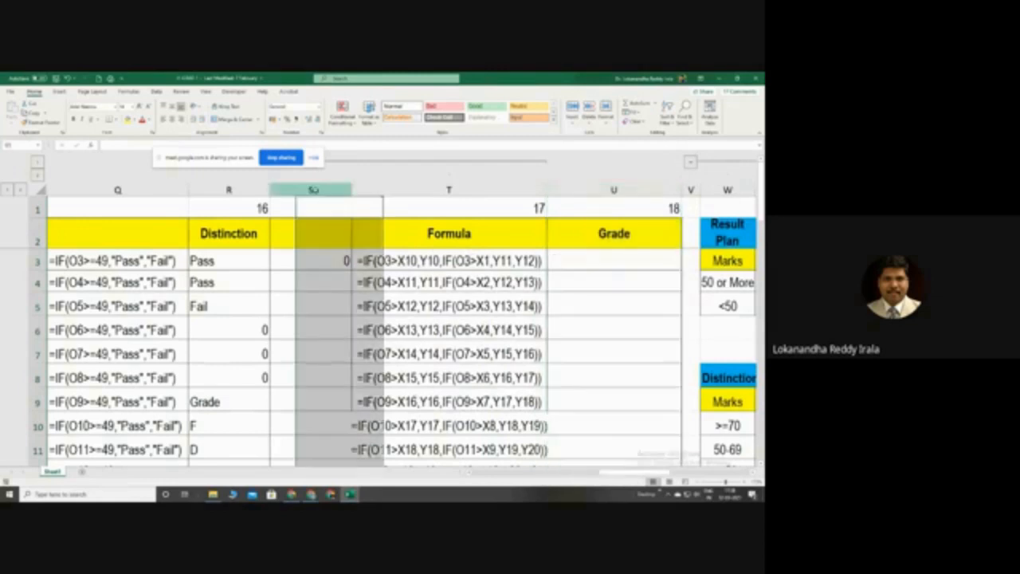
right_click(316, 192)
left_click(349, 267)
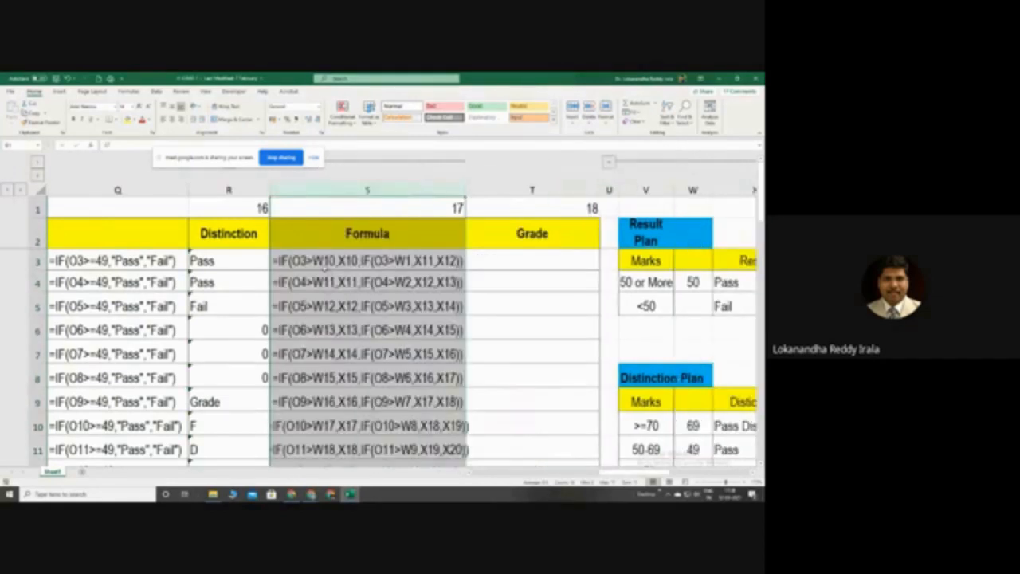
- Examine the Result formula in P3 and the FORMULATEXT formula in Q3 that displays it
left_click_drag(603, 471, 548, 471)
left_click(353, 267)
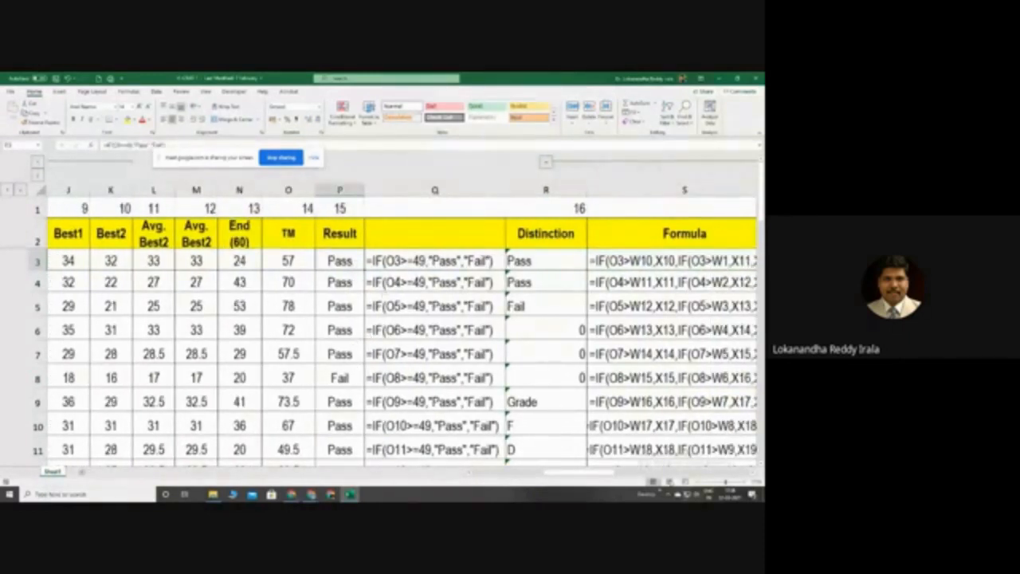
left_click_drag(589, 474, 594, 474)
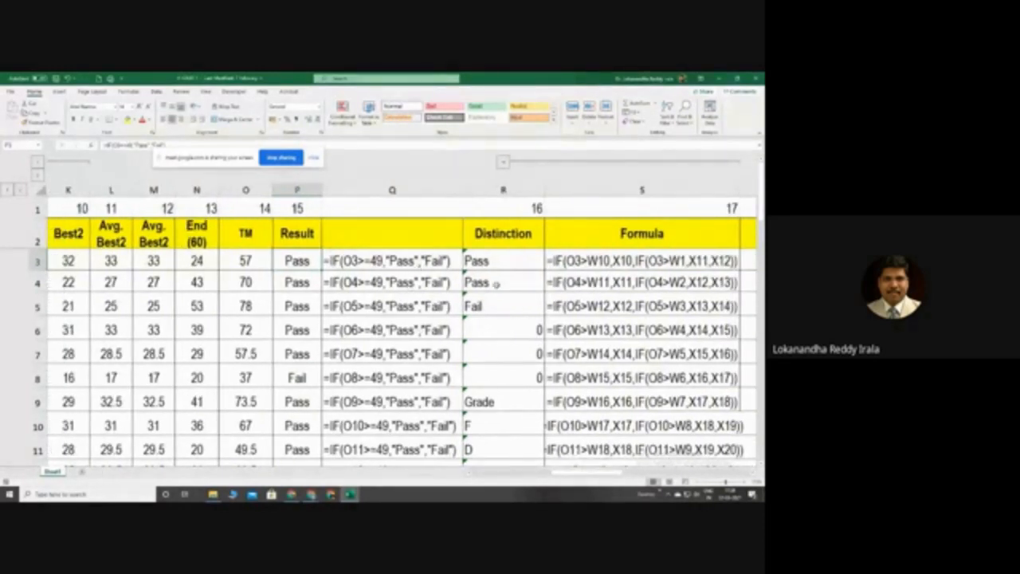
left_click(500, 270)
left_click(309, 269)
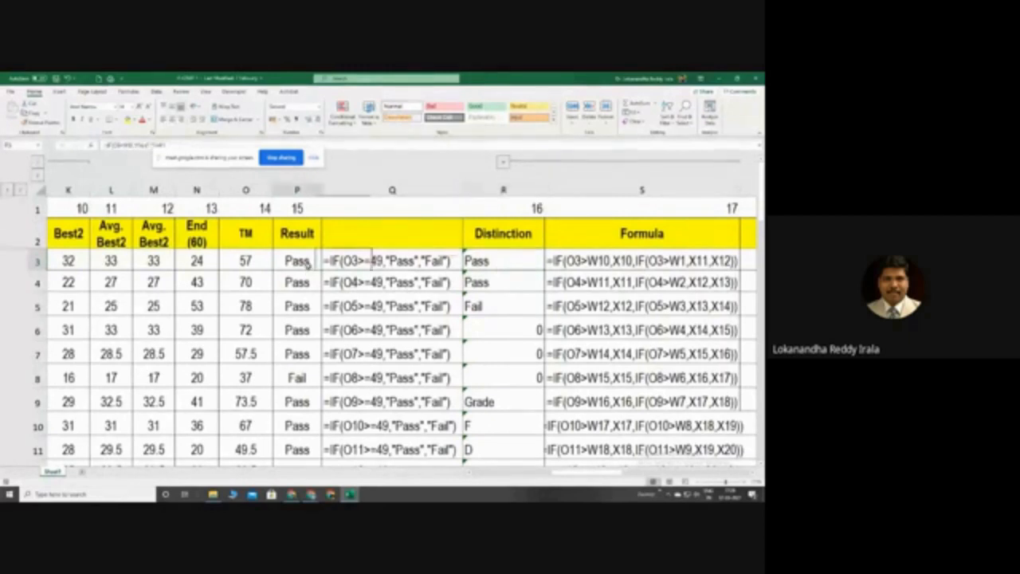
left_click(372, 260)
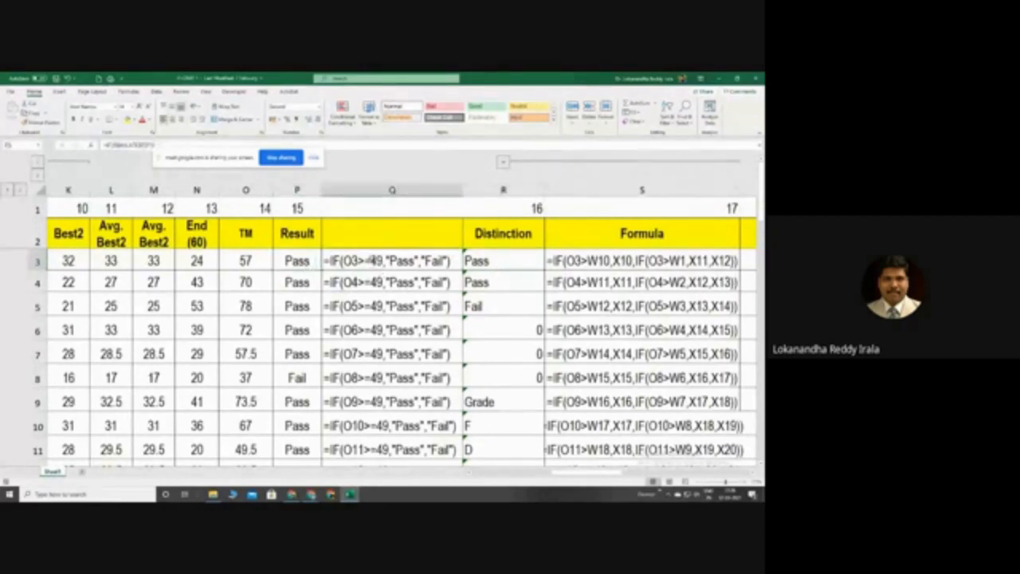
double_click(372, 260)
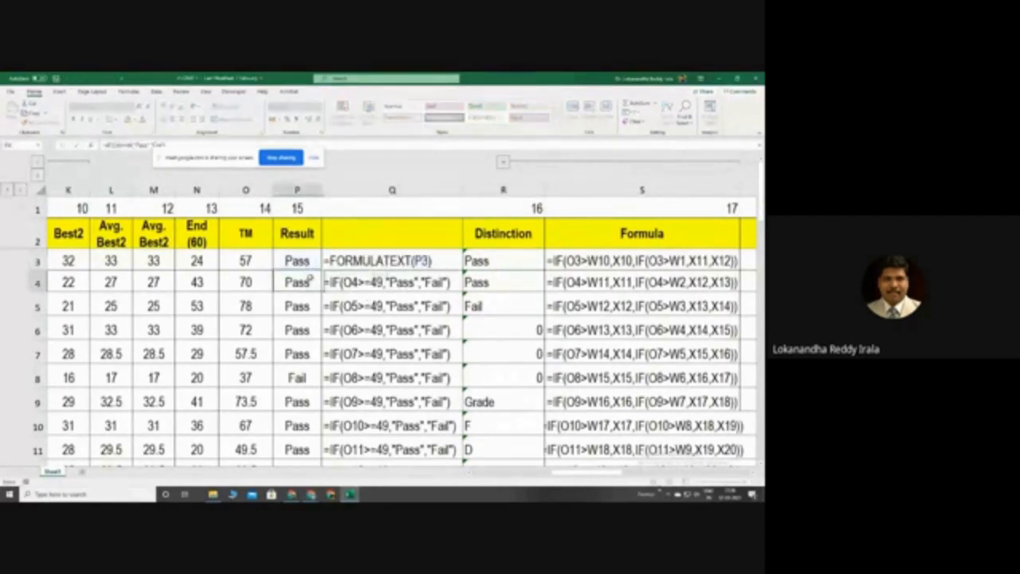
left_click(311, 281)
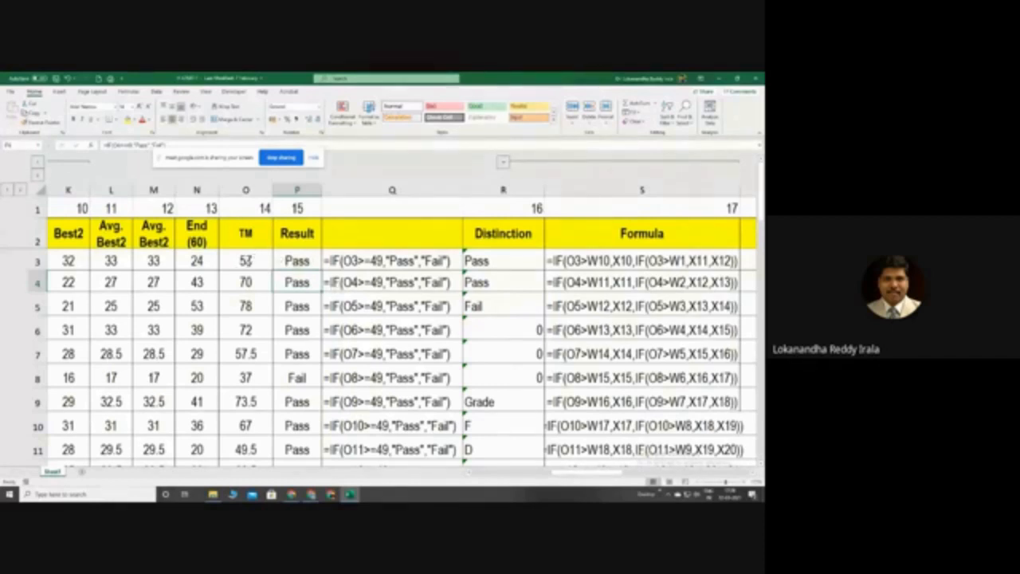
- Compare the total marks in O3 and O4 with the Distinction results and formula texts of the first rows
left_click(249, 263)
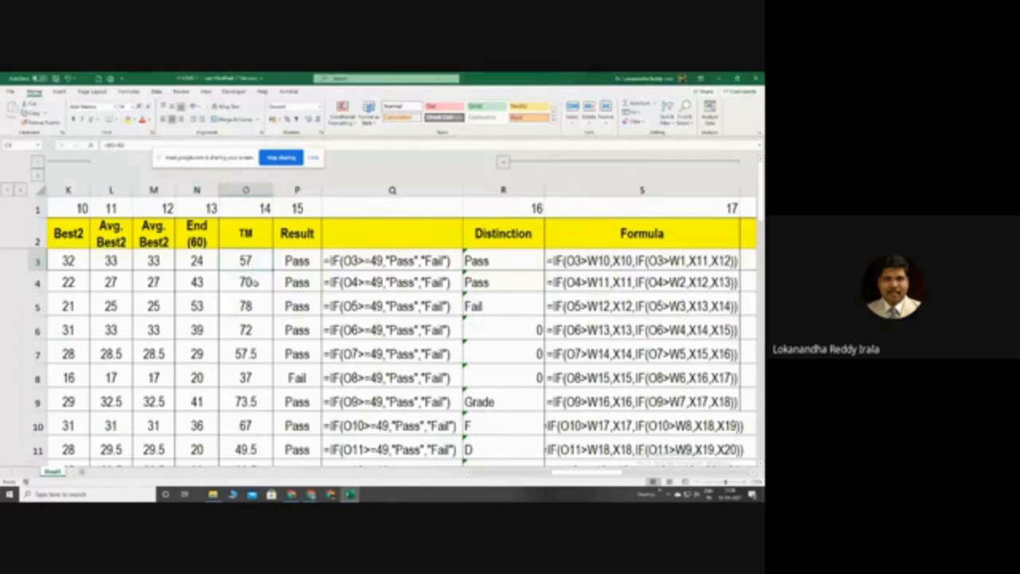
left_click(258, 282)
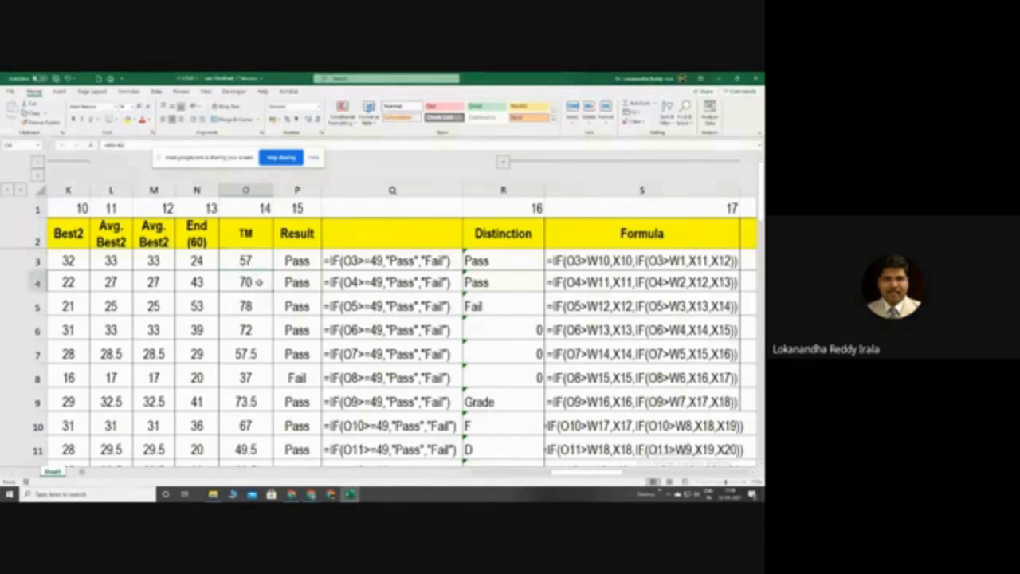
left_click(257, 255)
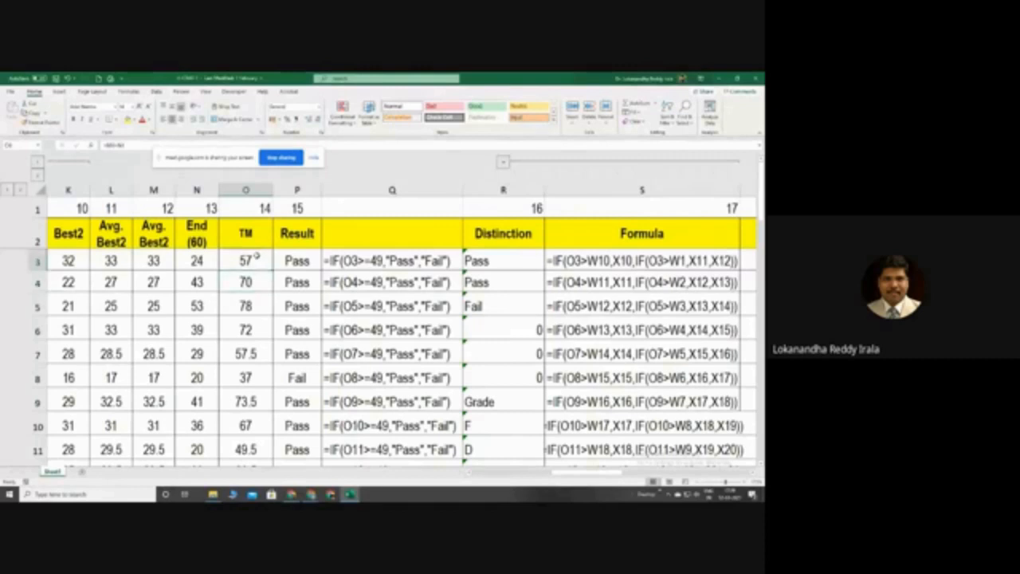
left_click(261, 280)
left_click_drag(261, 264, 261, 280)
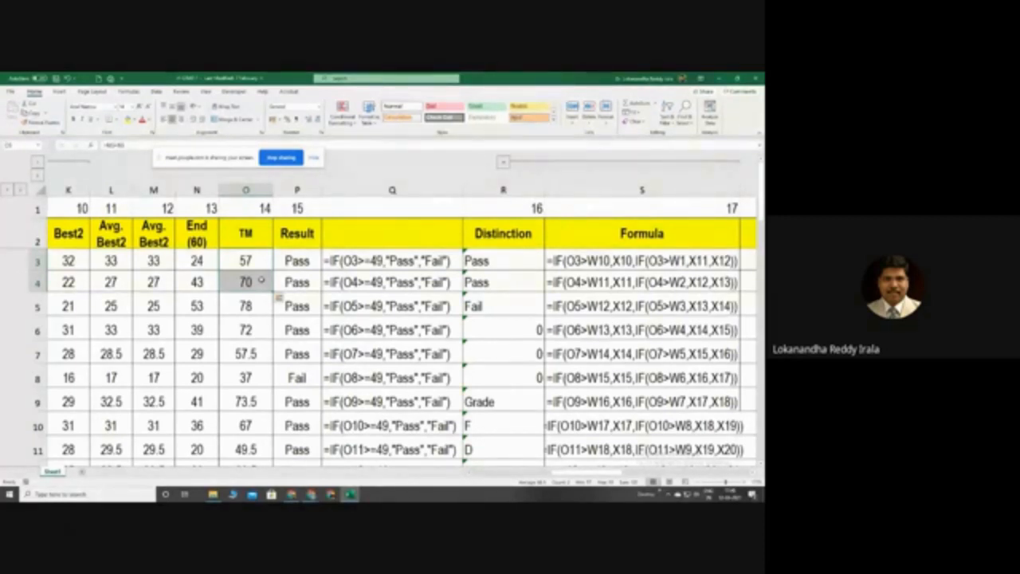
left_click_drag(478, 283, 478, 307)
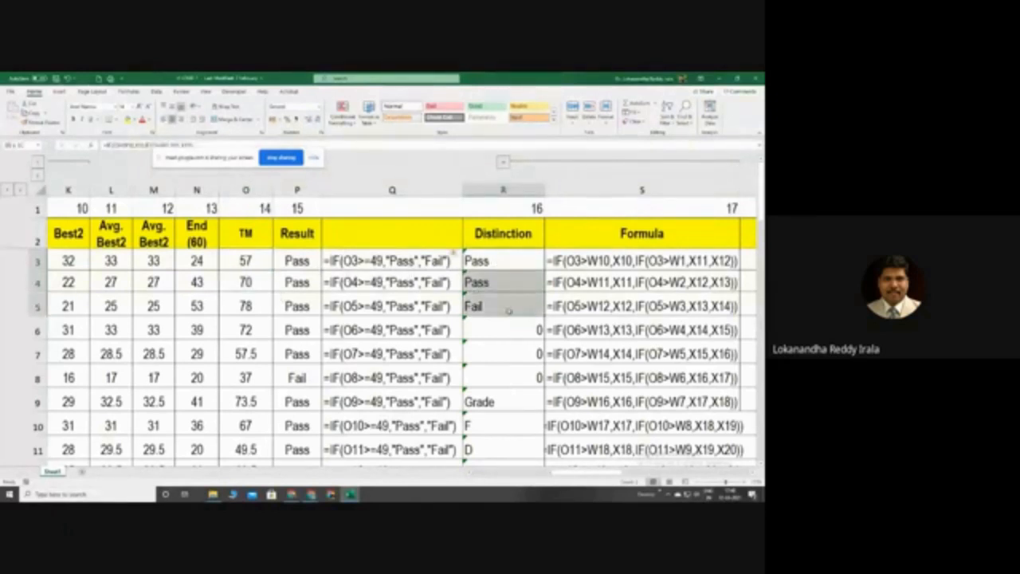
left_click(549, 281)
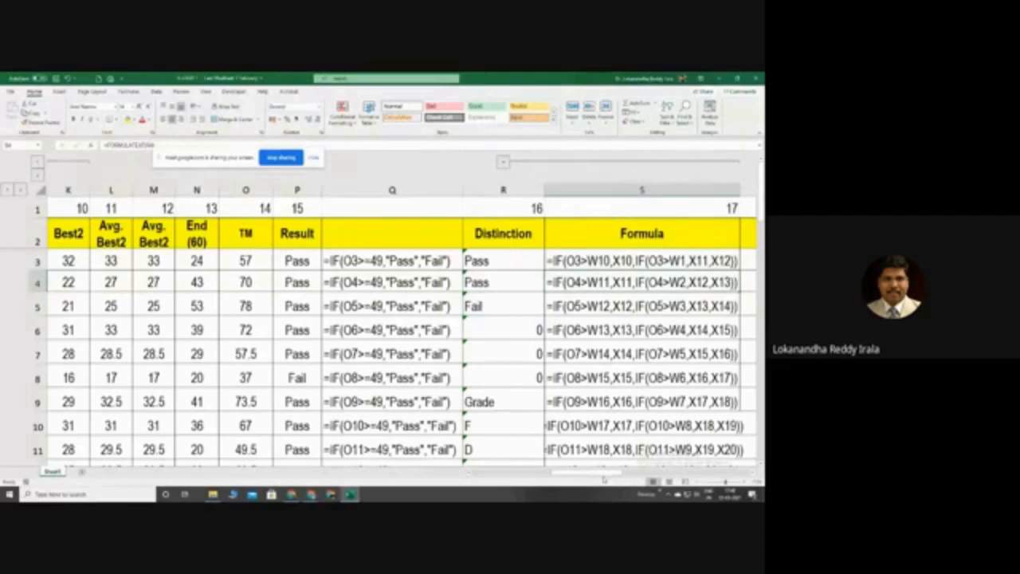
- Narrow the Grade column to fit its heading, and delete the formula text column between Result and Distinction
left_click_drag(598, 477, 638, 482)
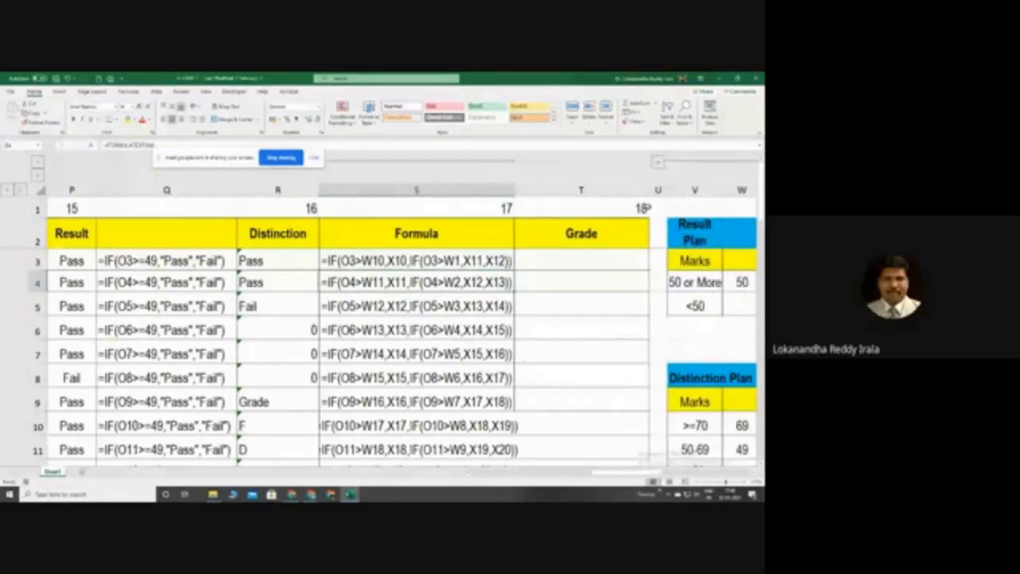
left_click_drag(648, 190, 553, 190)
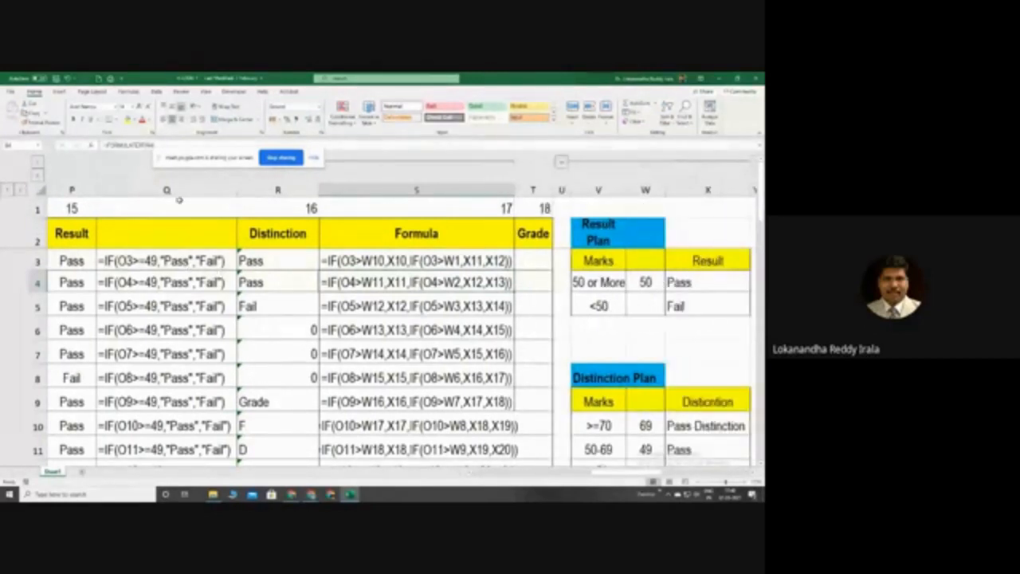
left_click(182, 191)
right_click(183, 191)
left_click(203, 263)
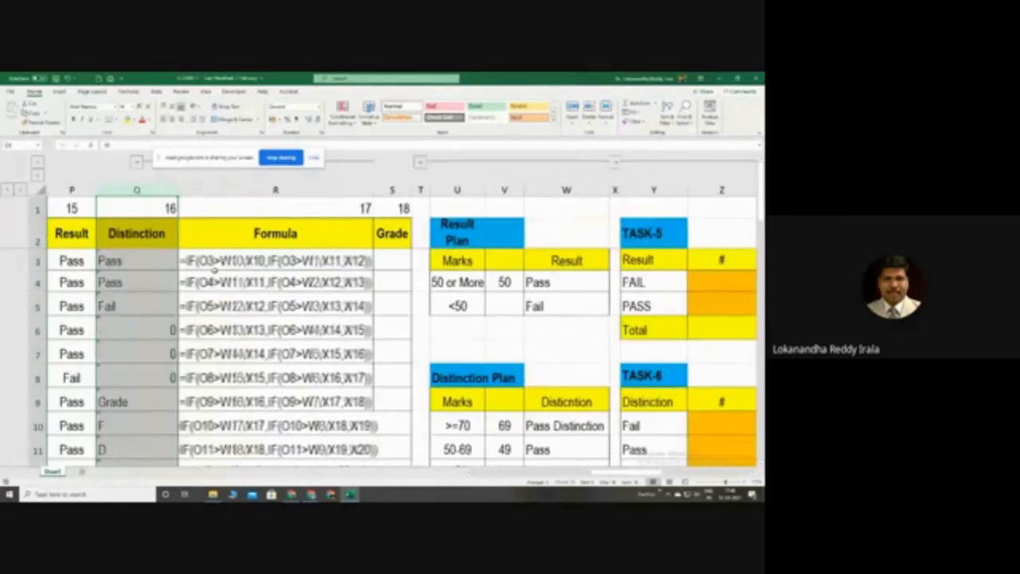
- Examine the Distinction formula in Q3 and its formula text in R3 against the total marks in column O
left_click(86, 256)
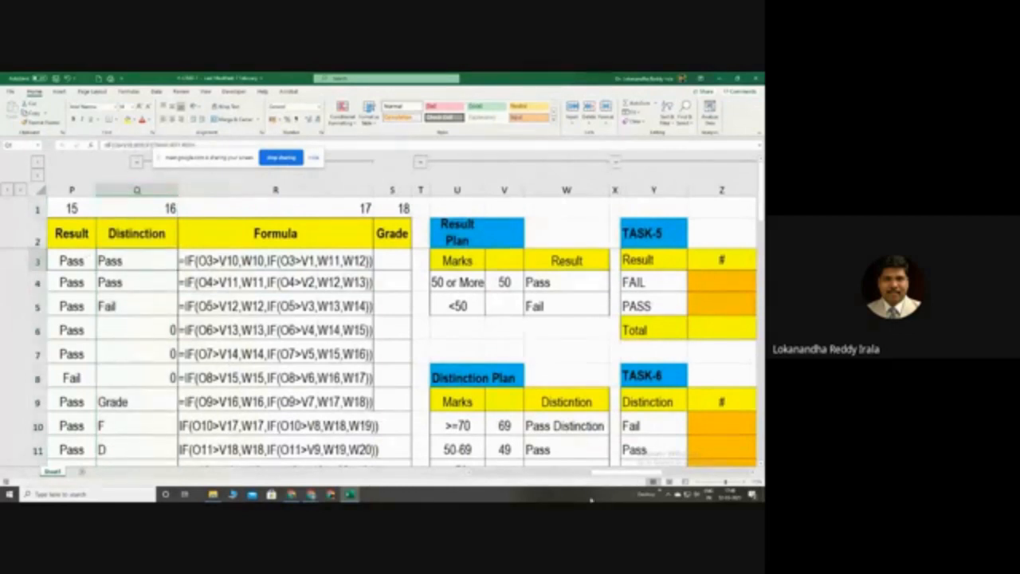
left_click_drag(608, 474, 603, 481)
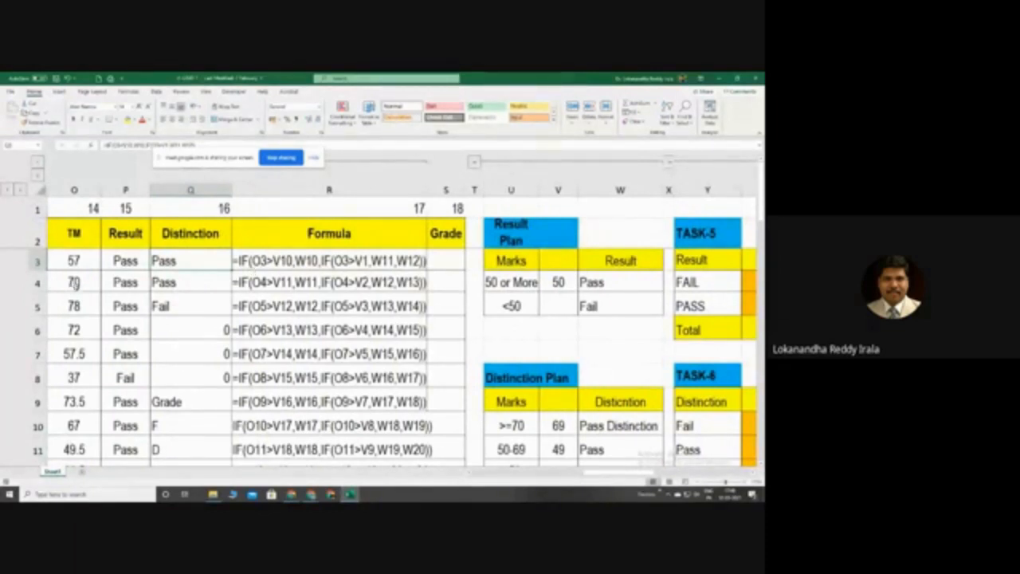
left_click(74, 284)
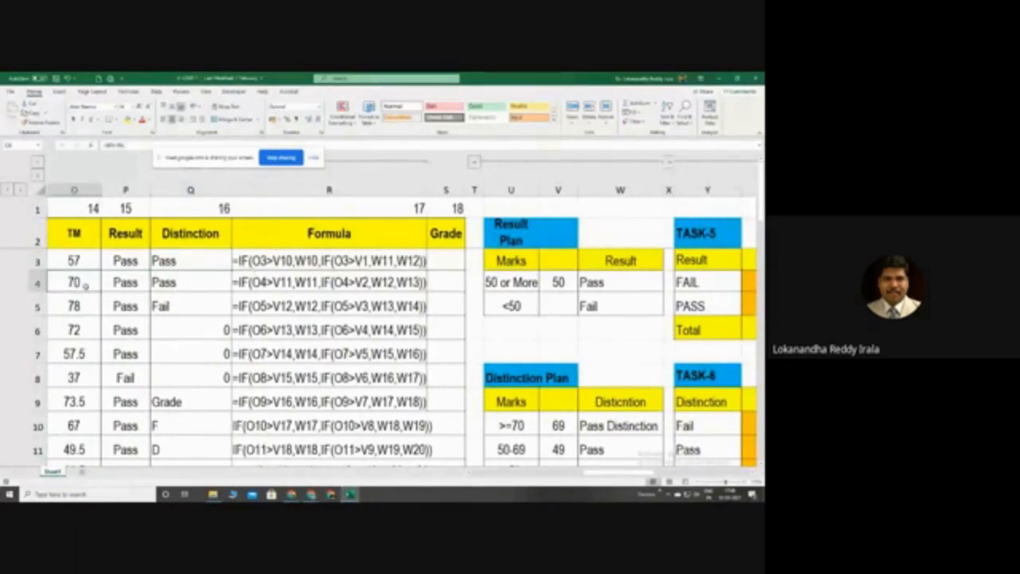
left_click(261, 261)
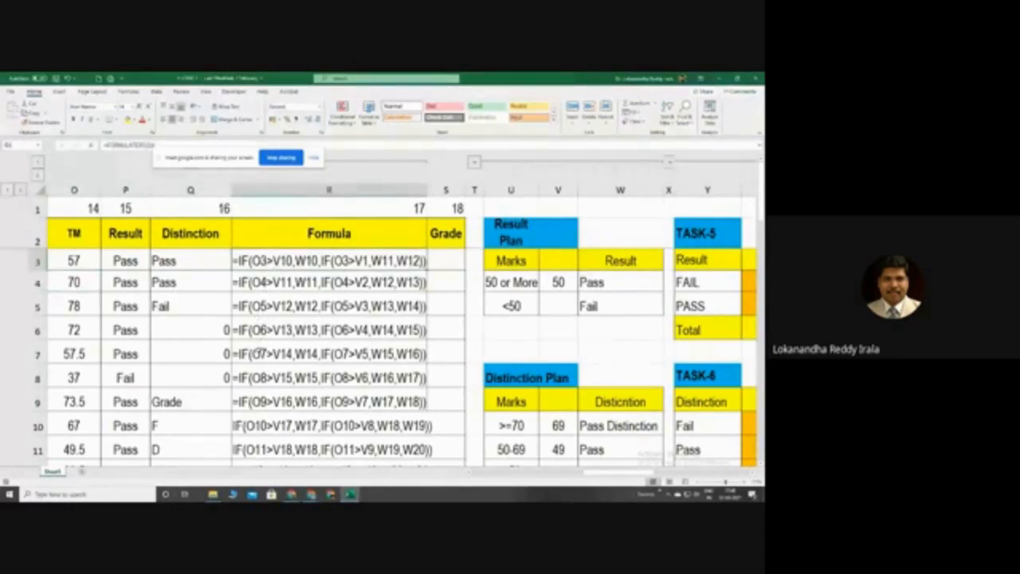
left_click(193, 256)
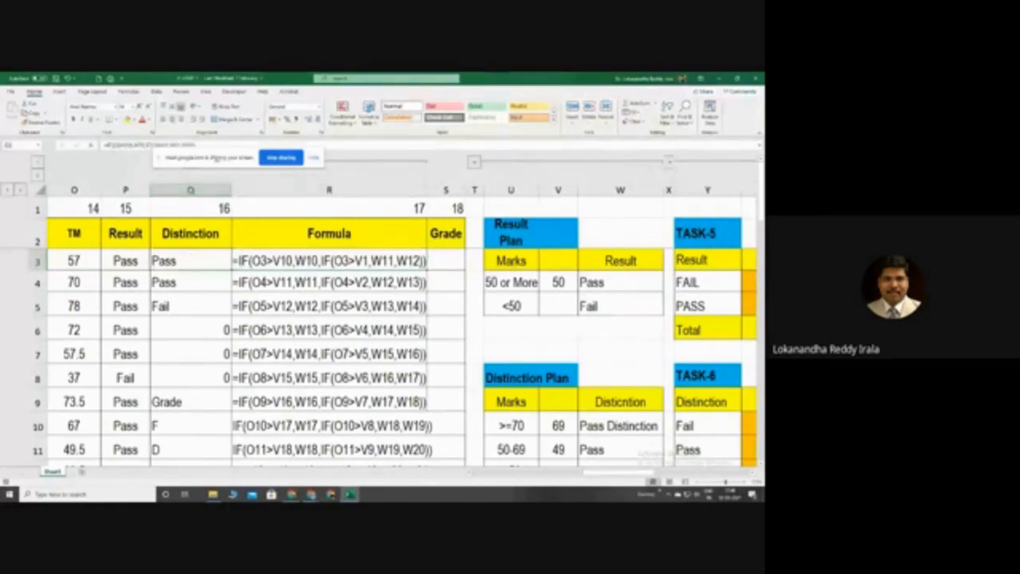
- Uncover the formula bar, and make the V10 reference in the Q3 Distinction formula absolute as $V$10
left_click_drag(245, 157, 351, 147)
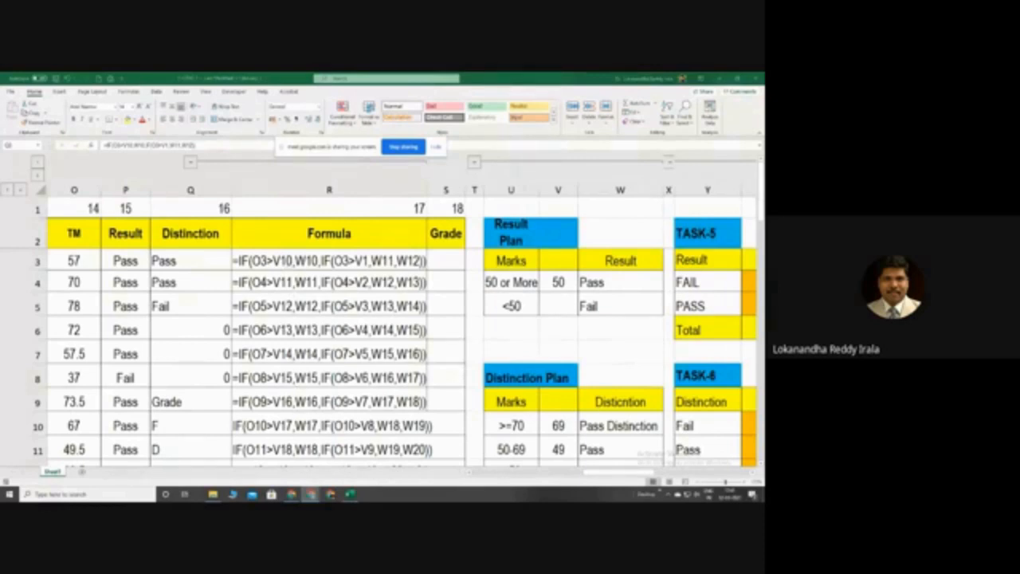
left_click(555, 426)
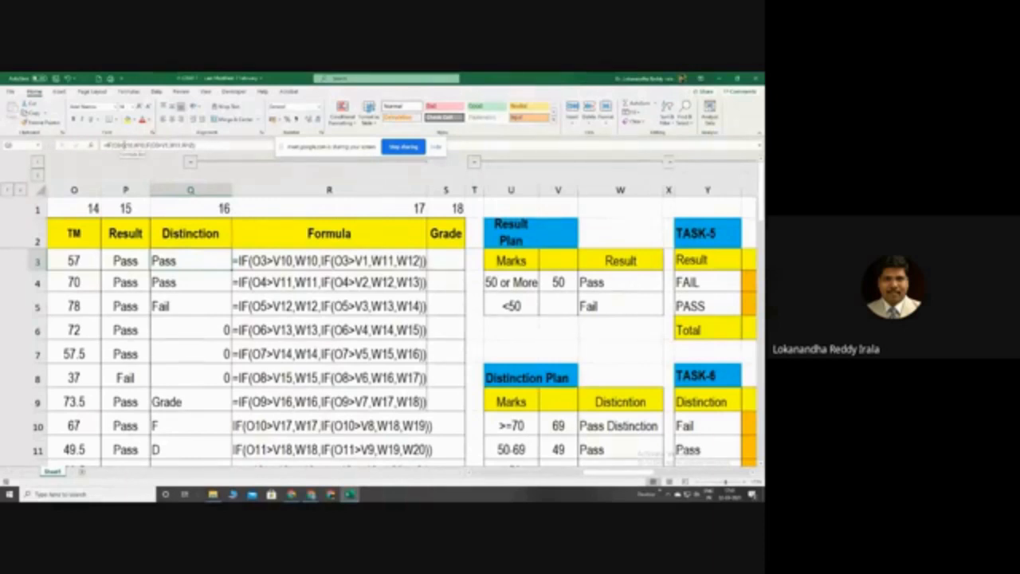
left_click(139, 145)
left_click(131, 145)
type("$")
left_click(137, 145)
type("$10,")
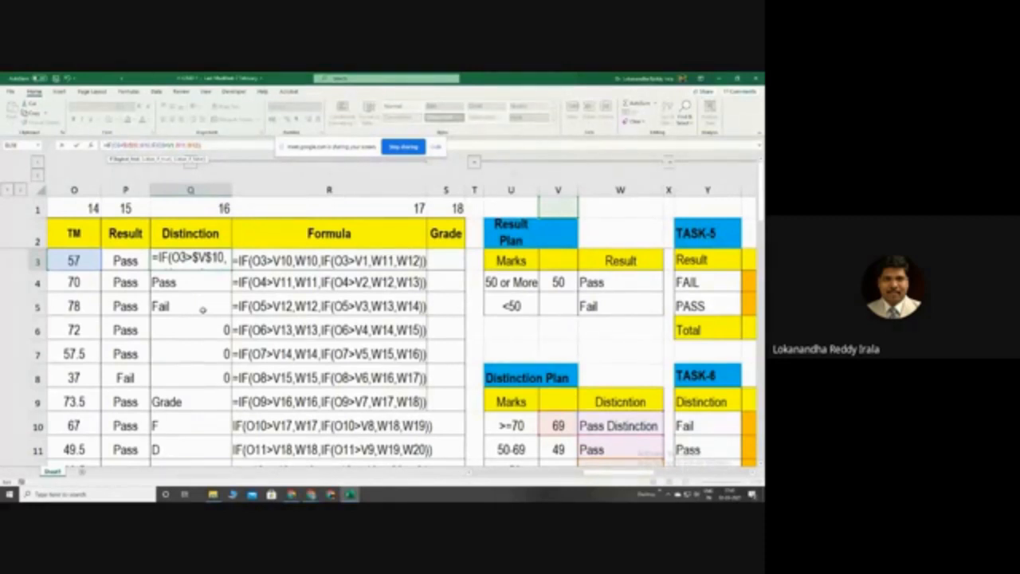
key("Return")
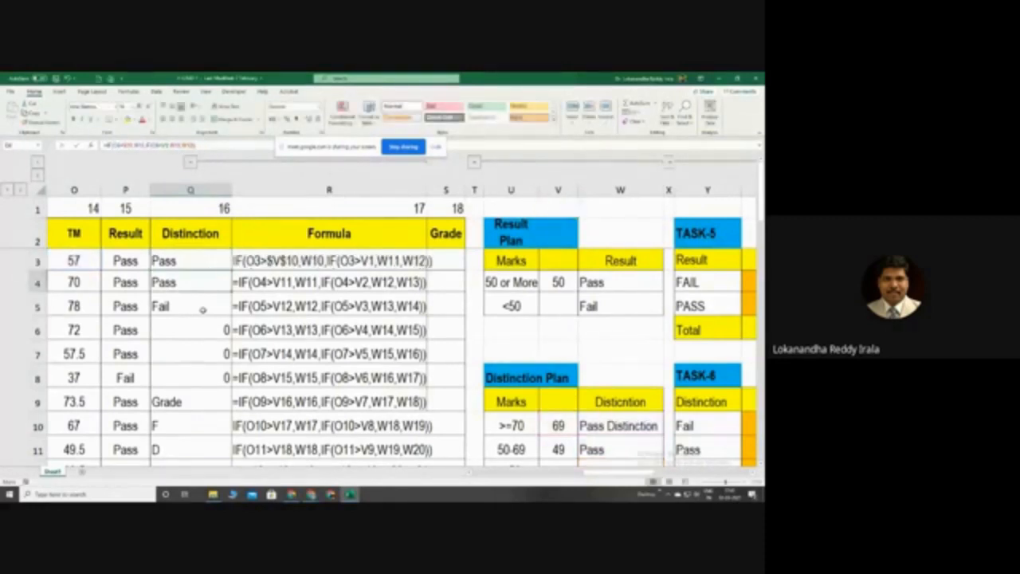
- Fill the Q3 formula down the Distinction column, and check its references in the formula texts of column R
left_click(195, 259)
left_click_drag(233, 269, 229, 428)
left_click_drag(227, 495, 210, 423)
scroll(295, 375, "up", 3)
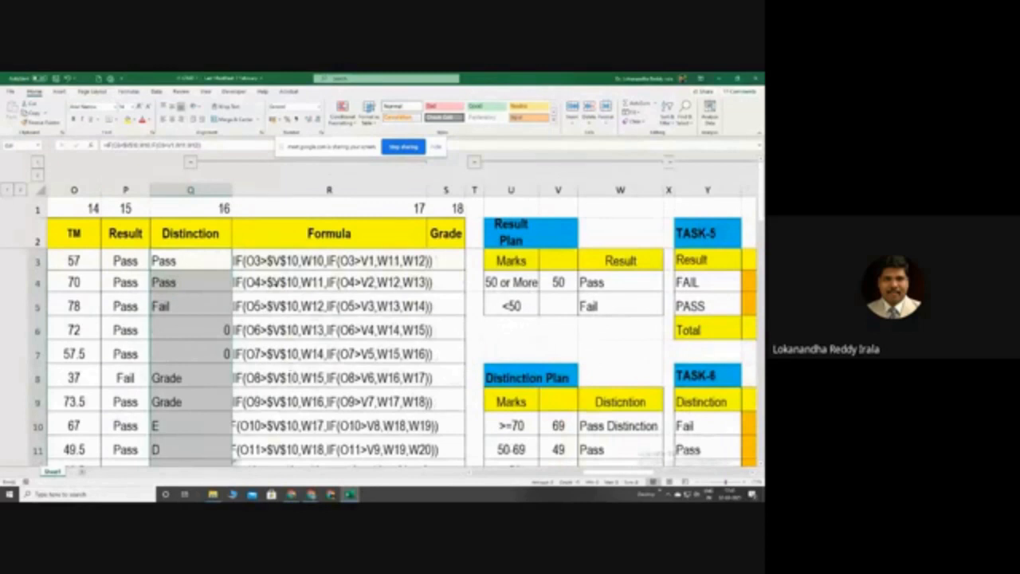
left_click(279, 262)
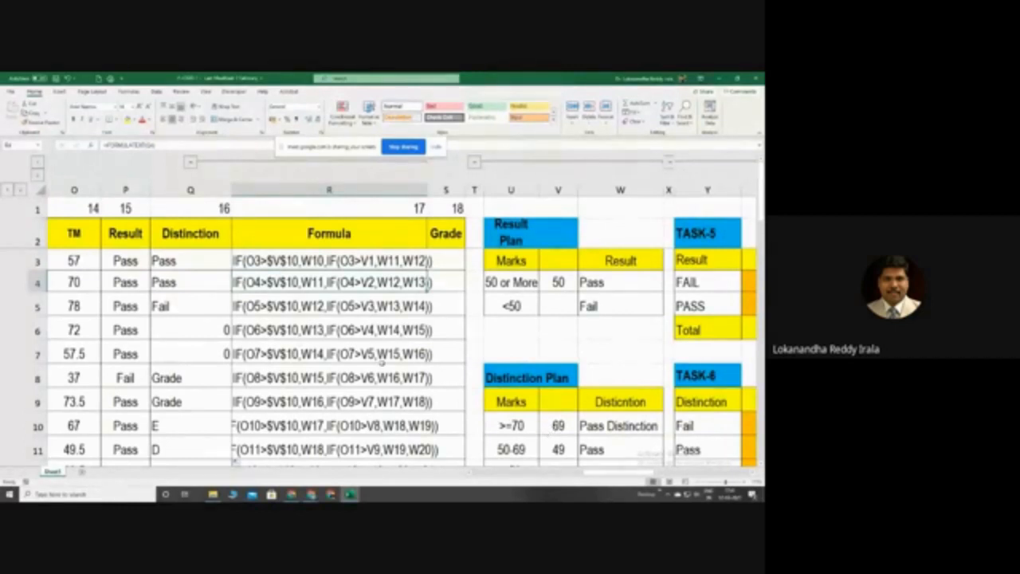
- In the Q3 Distinction formula, make the W10 reference absolute as $W$10, and change the V1 reference to $V$11
left_click(203, 261)
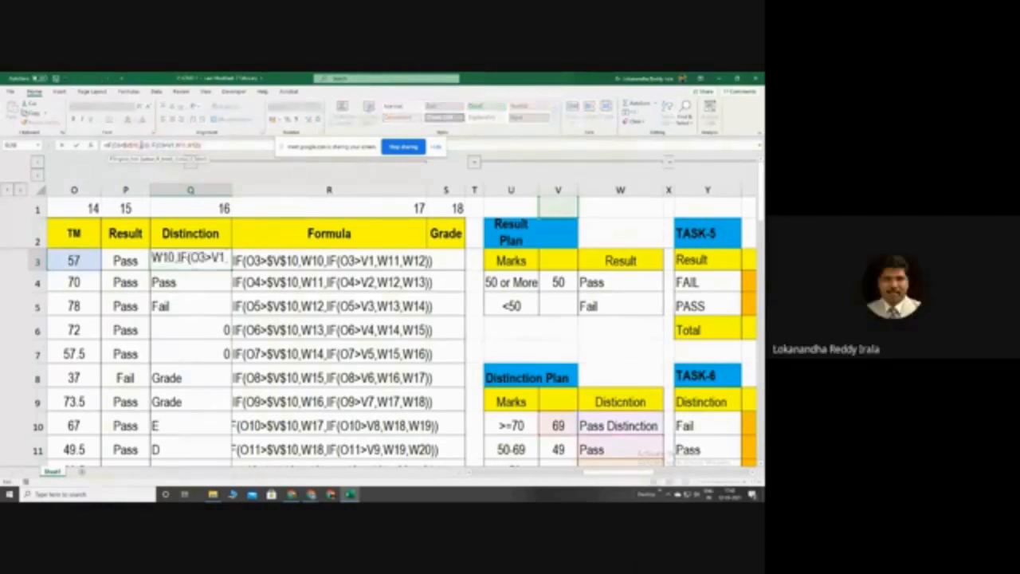
left_click(157, 147)
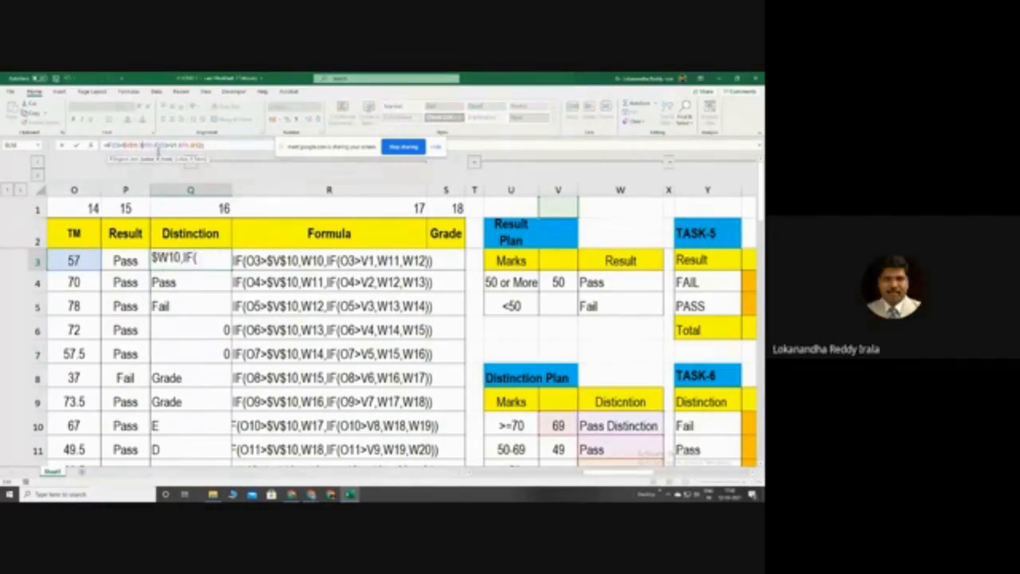
type("$")
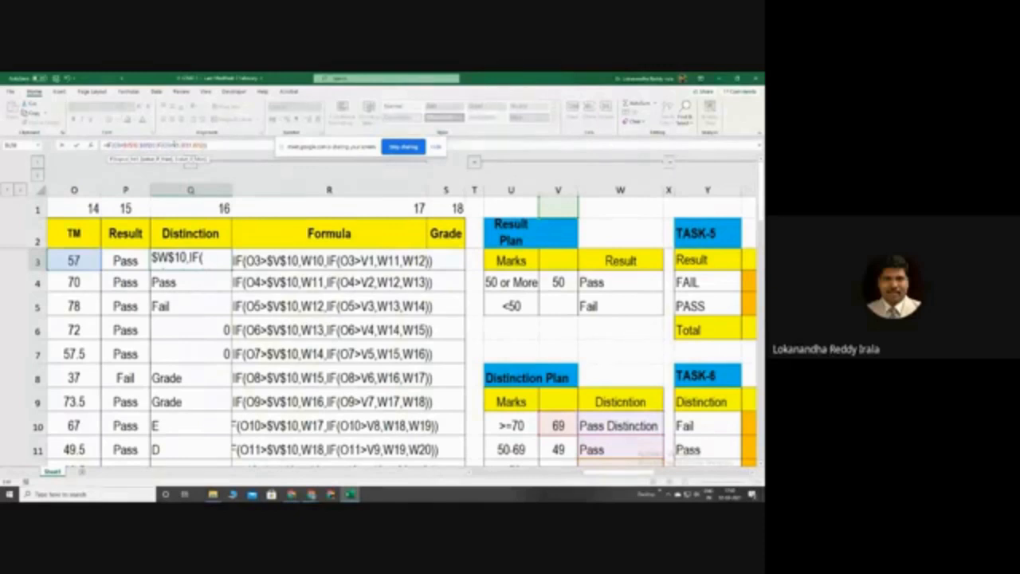
left_click(175, 145)
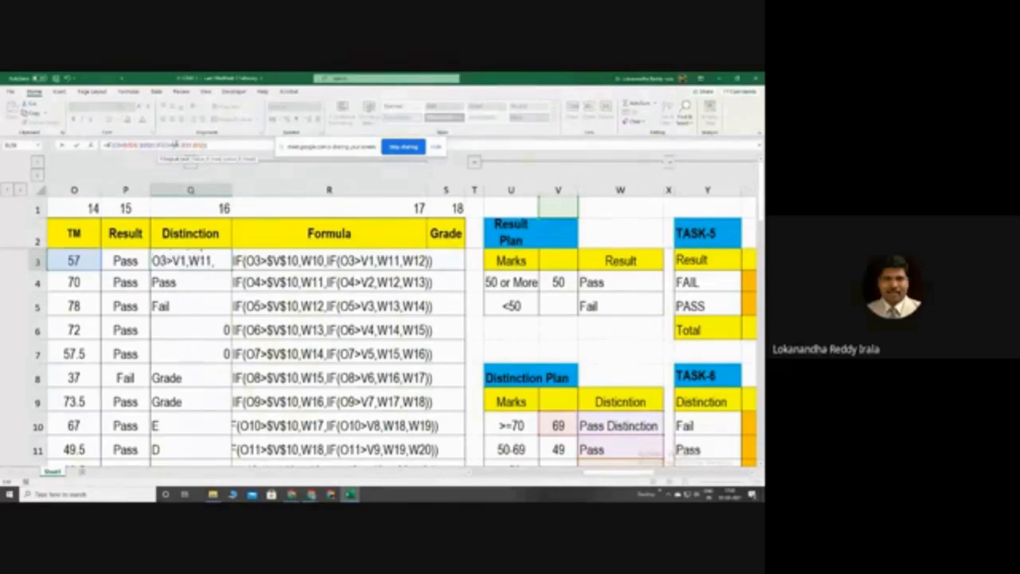
type("$V$1")
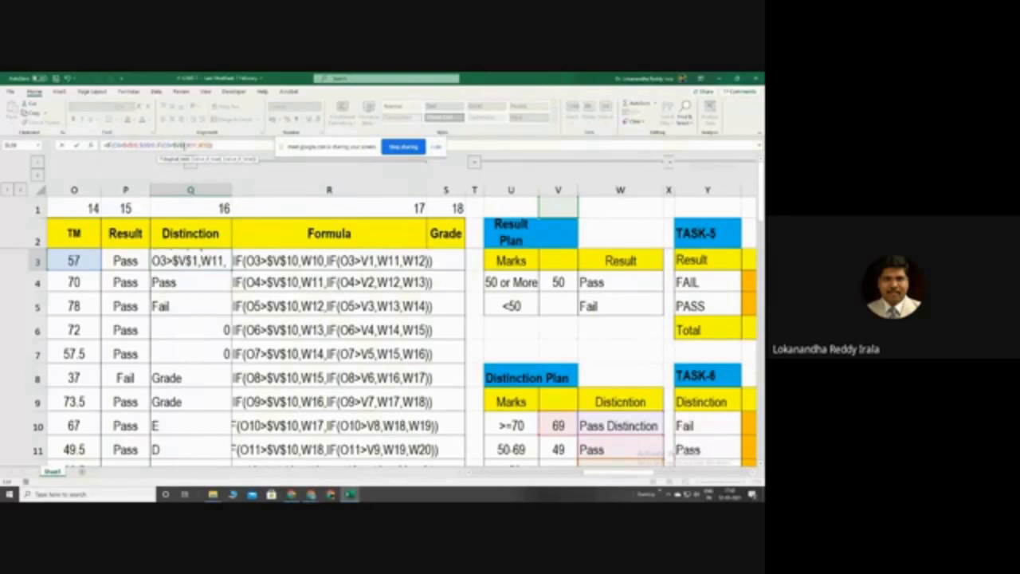
type("0")
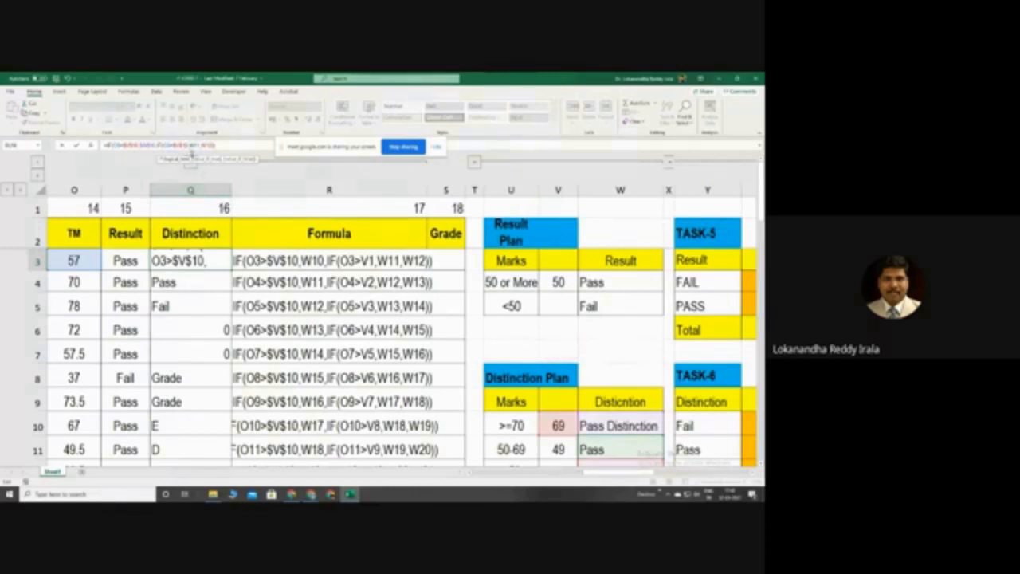
key("BackSpace")
type("1")
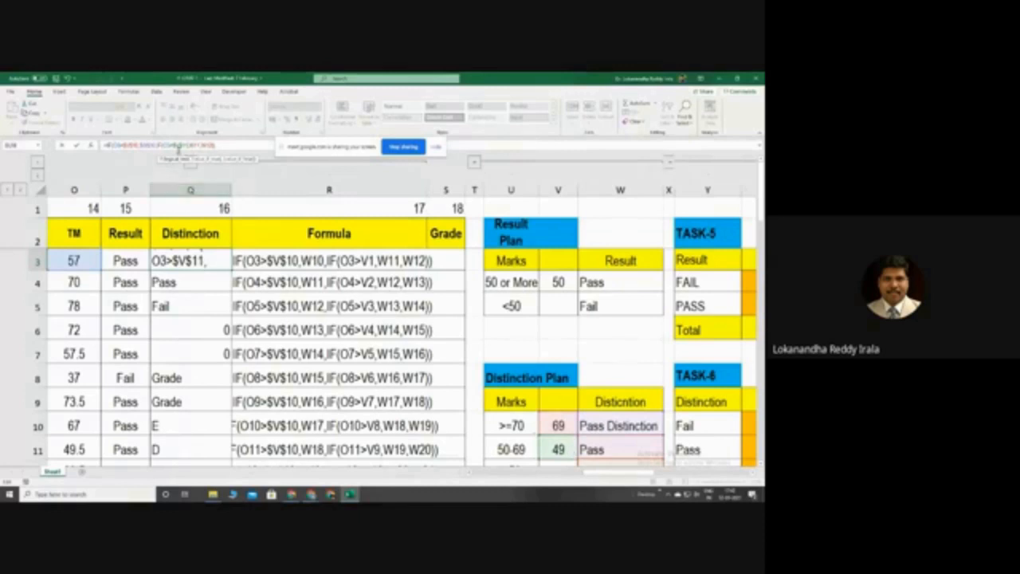
- Make the last two references of the Q3 formula absolute as $W$11 and $W$12, and enter the formula
left_click(193, 145)
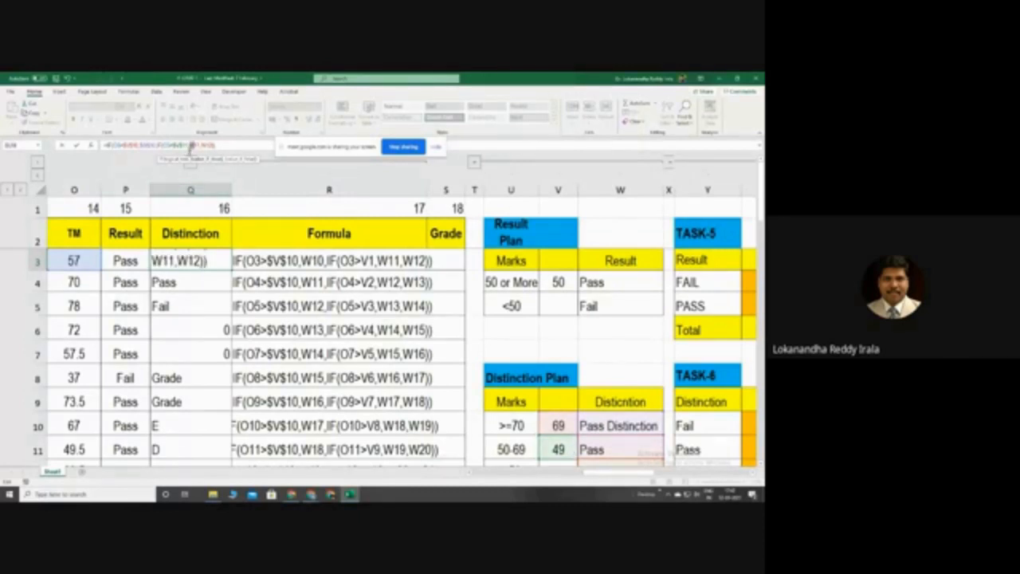
type("$")
left_click(198, 146)
type("$")
left_click(212, 145)
type("$")
key("Right")
type("$")
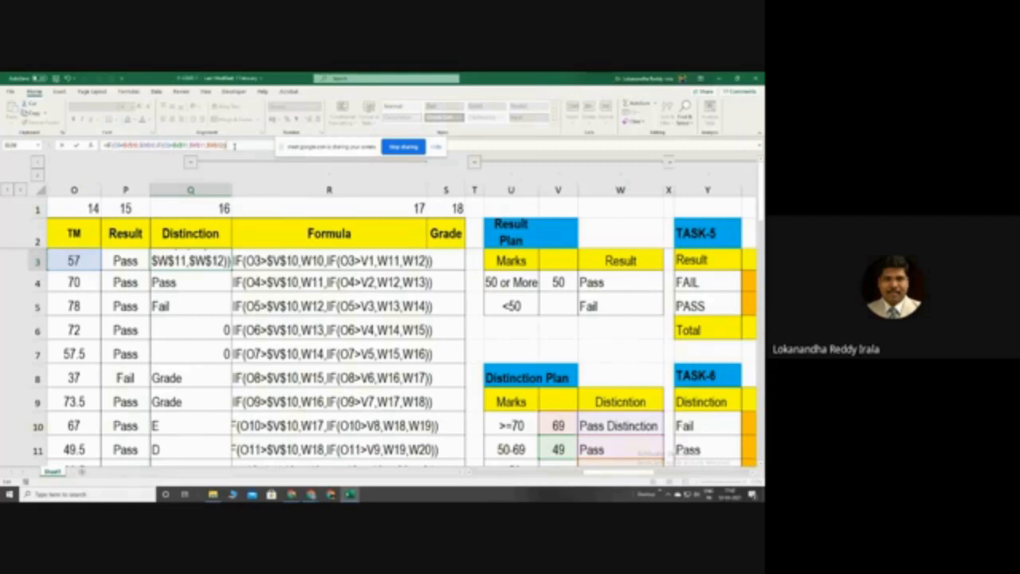
key("Return")
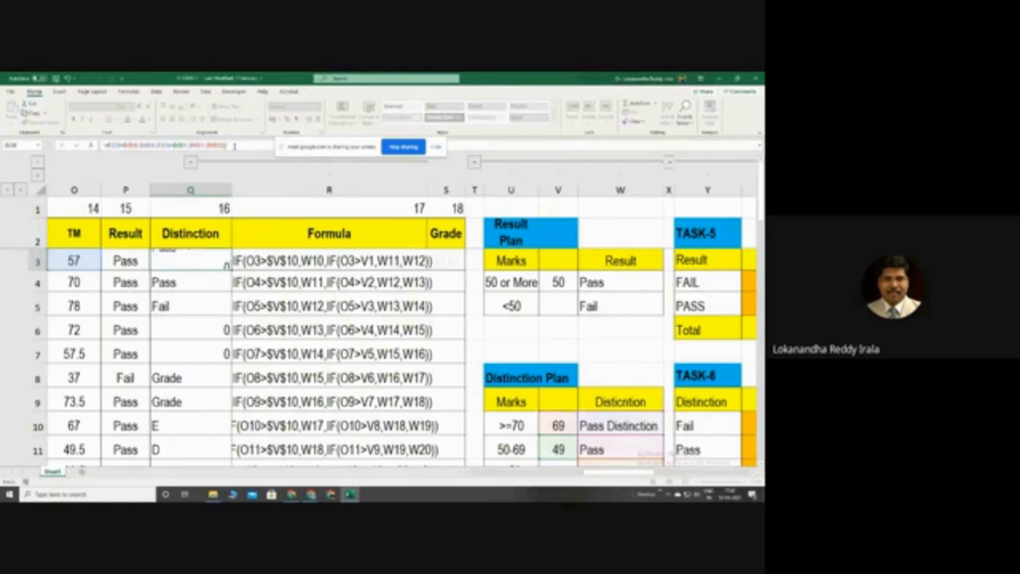
- Fill the corrected Q3 formula down the Distinction column to row 17
left_click(202, 262)
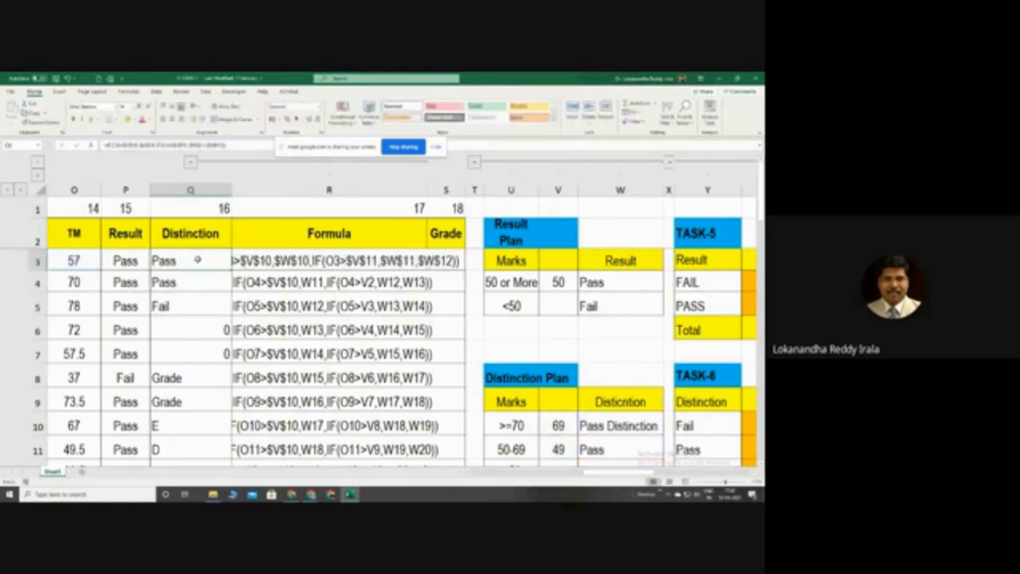
left_click_drag(231, 272, 206, 423)
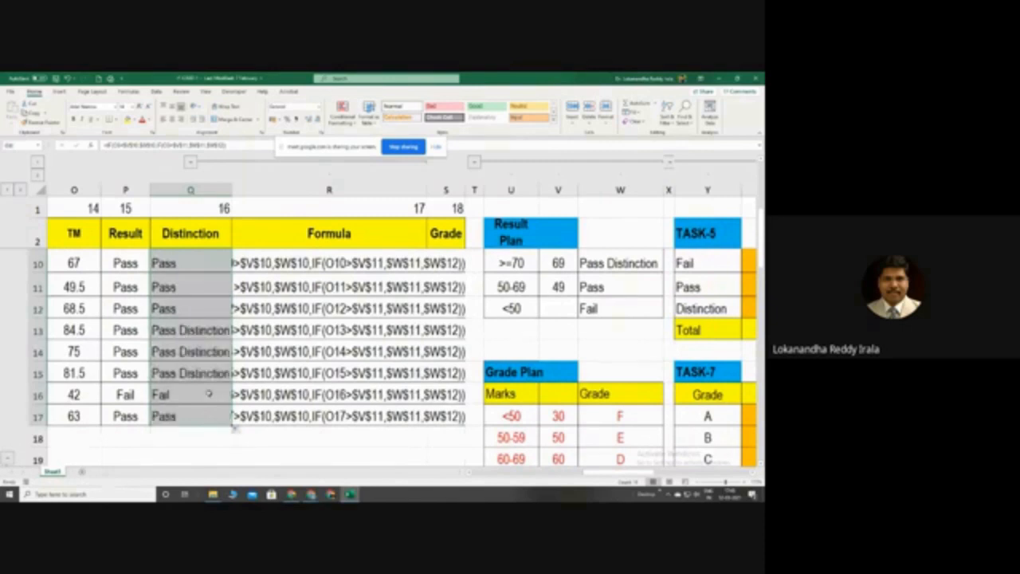
scroll(207, 370, "up", 3)
left_click(158, 253)
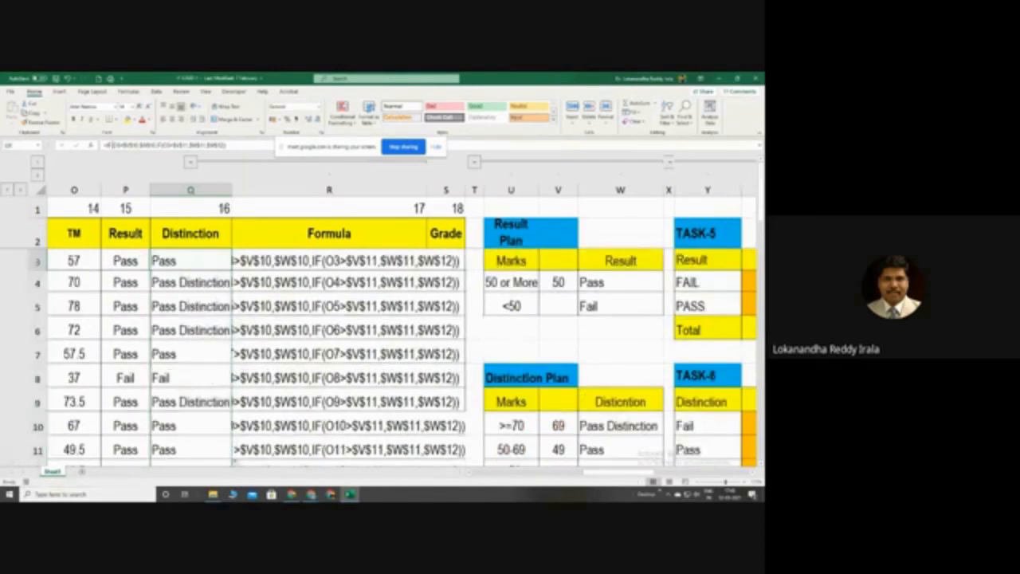
- Widen the Distinction column, and check its results against the total marks in column O
left_click(119, 209)
left_click_drag(608, 473, 576, 480)
left_click_drag(404, 191, 470, 209)
left_click(254, 265)
left_click(355, 262)
left_click(259, 280)
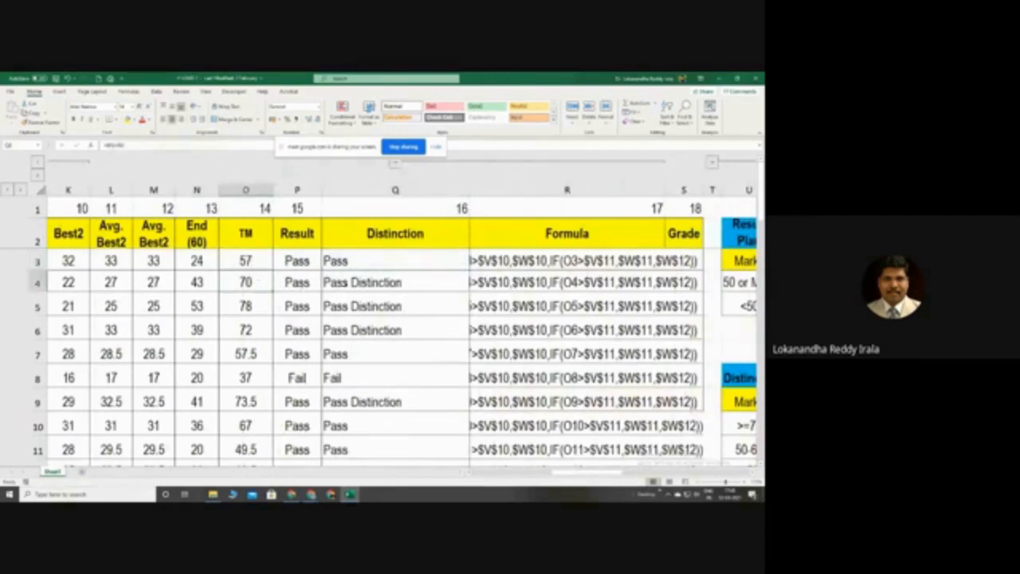
left_click(365, 285)
left_click(261, 313)
left_click(349, 315)
left_click(257, 353)
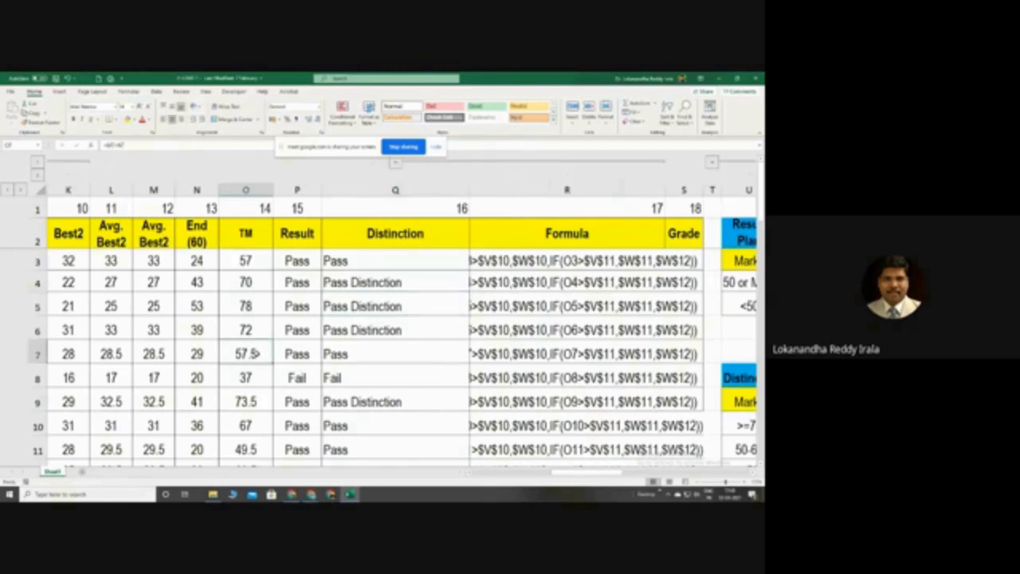
left_click_drag(421, 279, 418, 469)
scroll(416, 386, "up", 3)
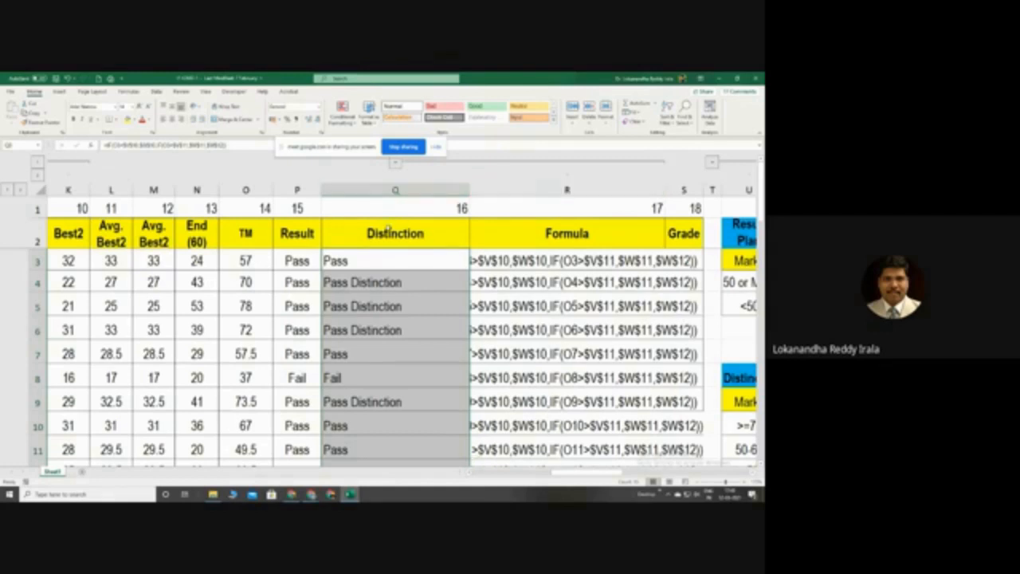
- Insert a new column between Result and Distinction, and widen it
right_click(368, 191)
left_click(388, 260)
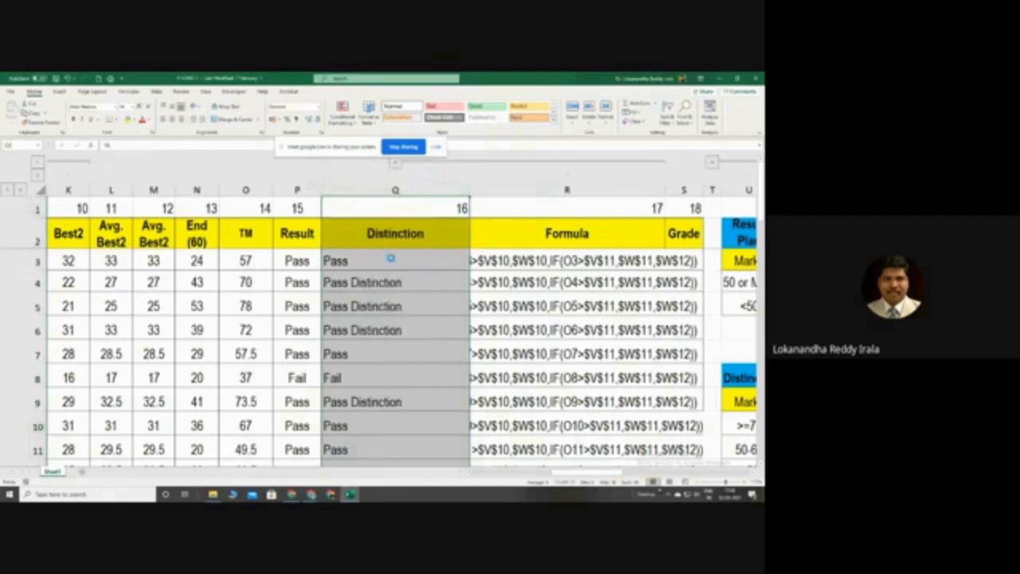
left_click_drag(371, 198, 408, 198)
type("=")
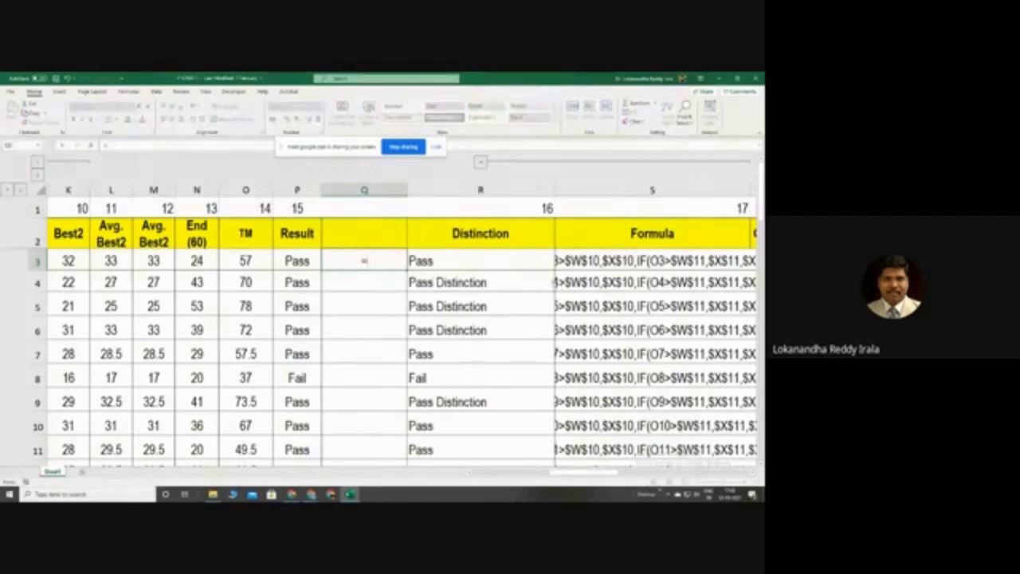
key("F12")
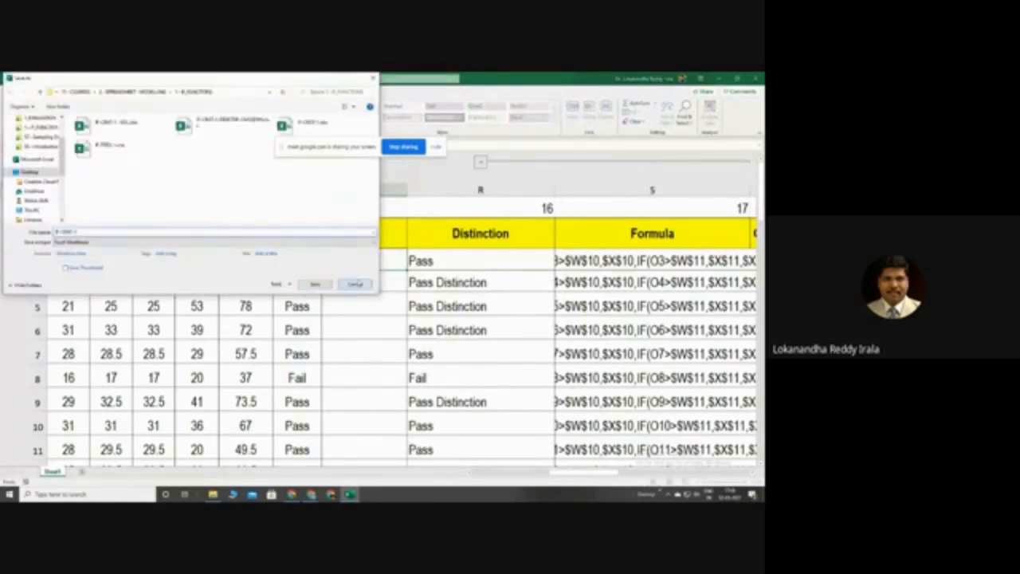
left_click(355, 283)
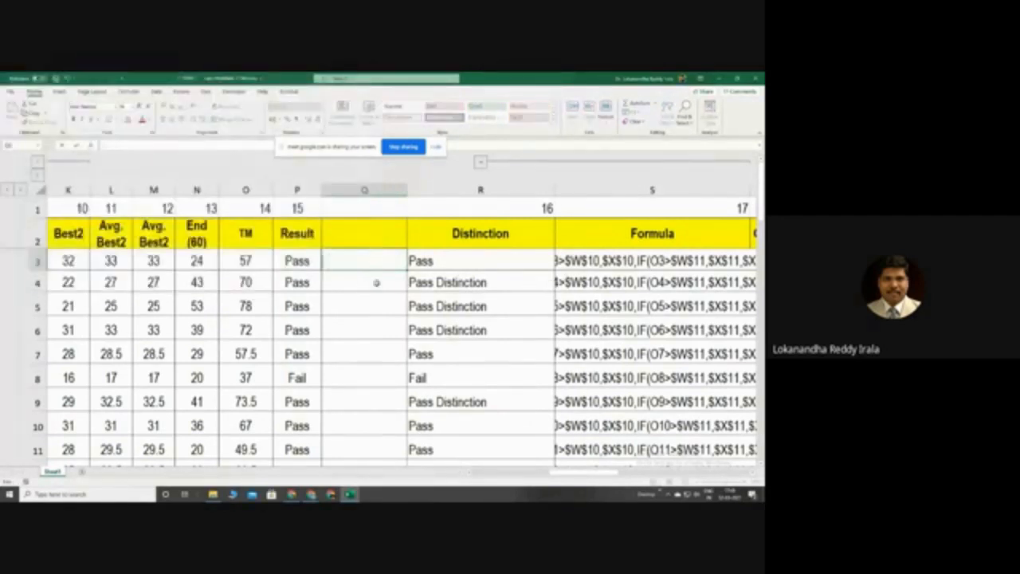
key("Escape")
- Copy the FORMULATEXT cell S3 into Q3 to show the Result formula, and fit column Q to its content
left_click(598, 264)
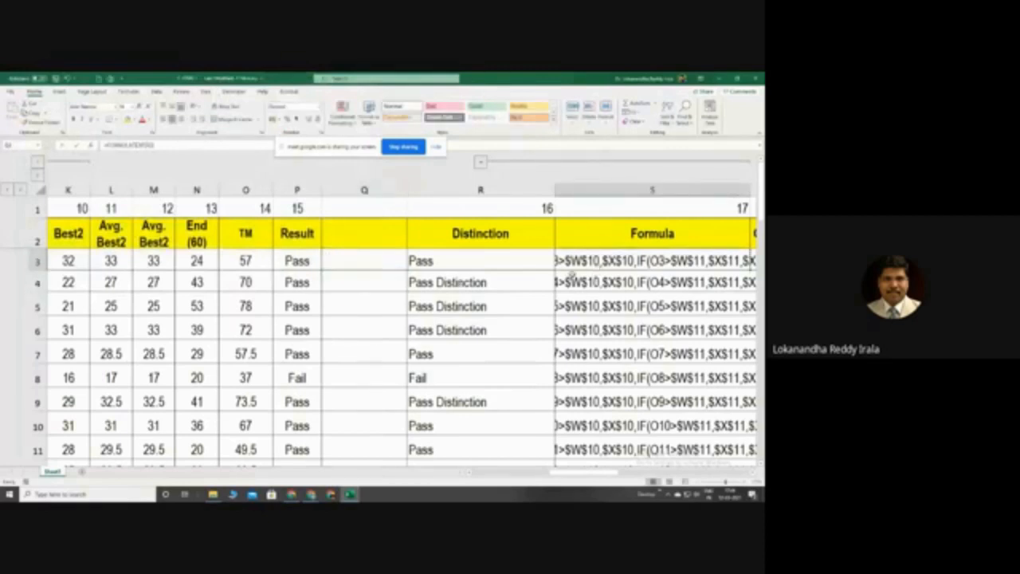
key("ctrl+c")
left_click(385, 259)
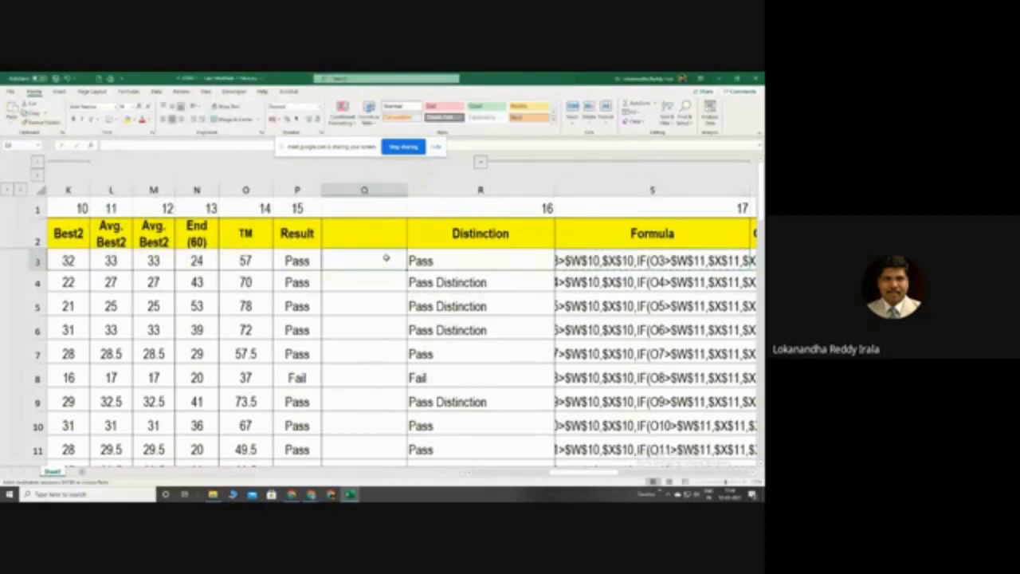
key("ctrl+v")
key("Return")
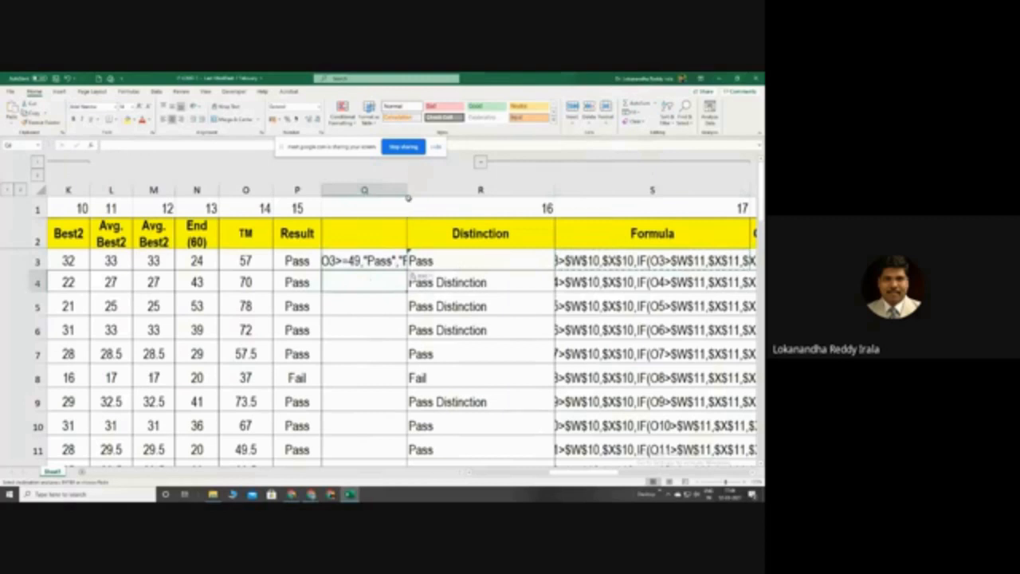
double_click(407, 190)
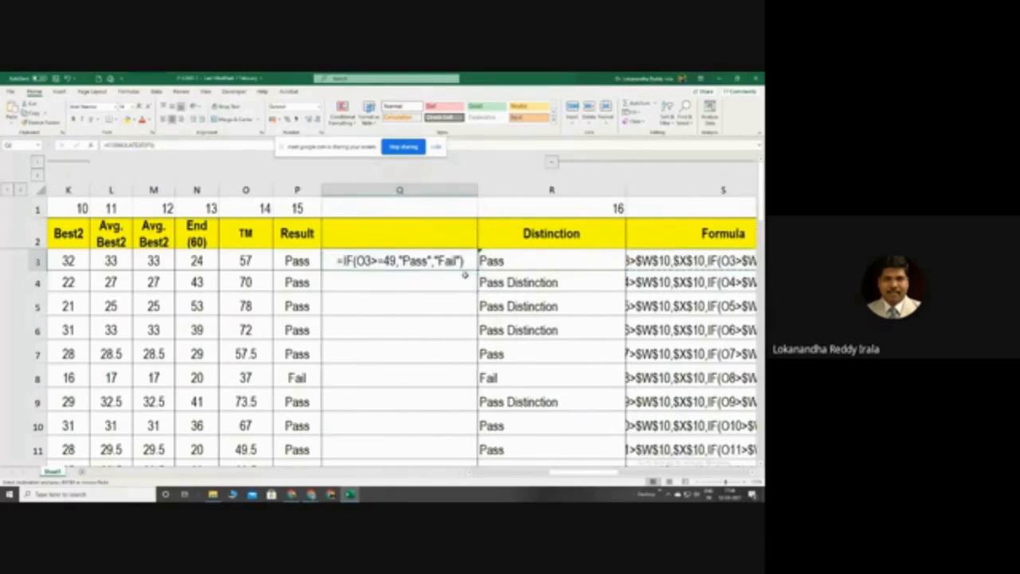
- Fill the Q3 formula text down column Q to row 17
left_click_drag(466, 263, 447, 424)
key("ctrl+d")
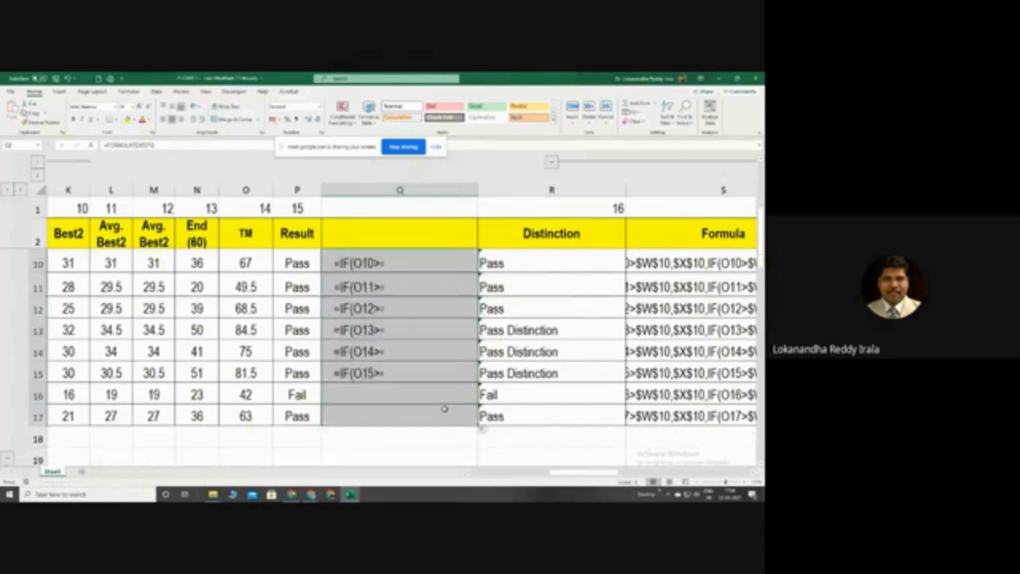
scroll(416, 319, "up", 3)
left_click(420, 271)
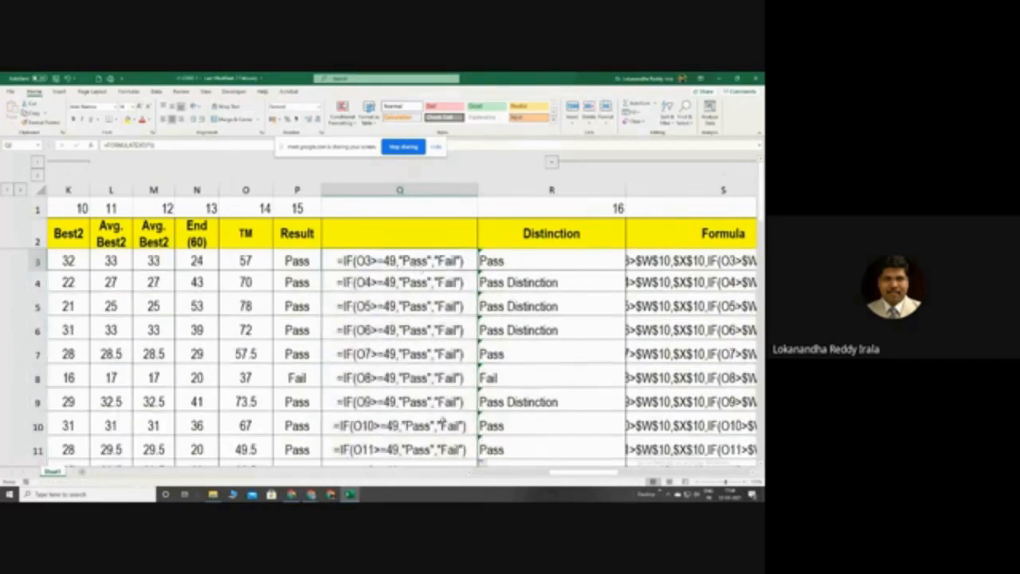
- Set the mark threshold in W4 of the Result Plan to 49, and check the Pass and Fail cells beside it
left_click_drag(554, 475, 611, 488)
left_click(526, 284)
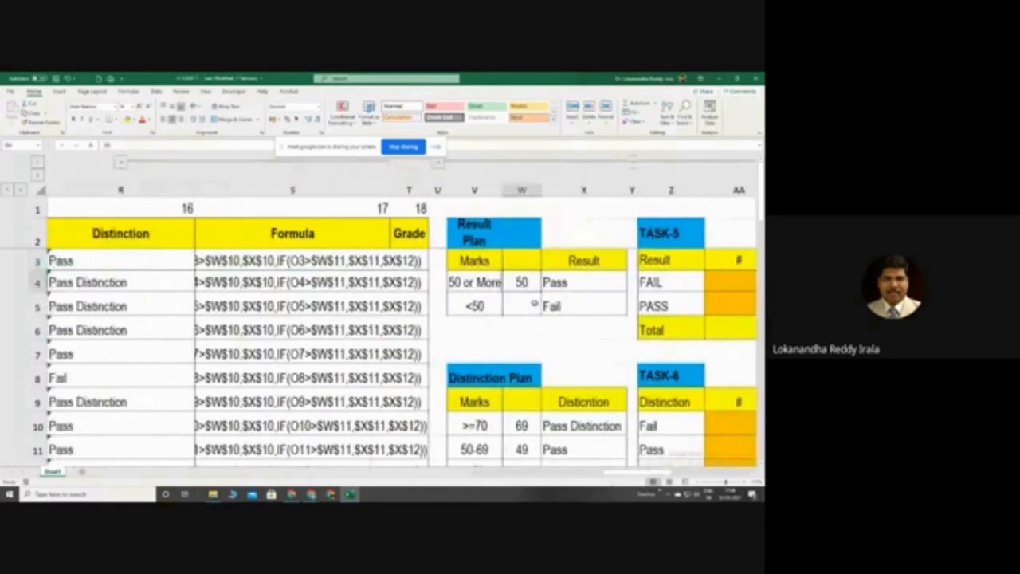
type("49")
key("Return")
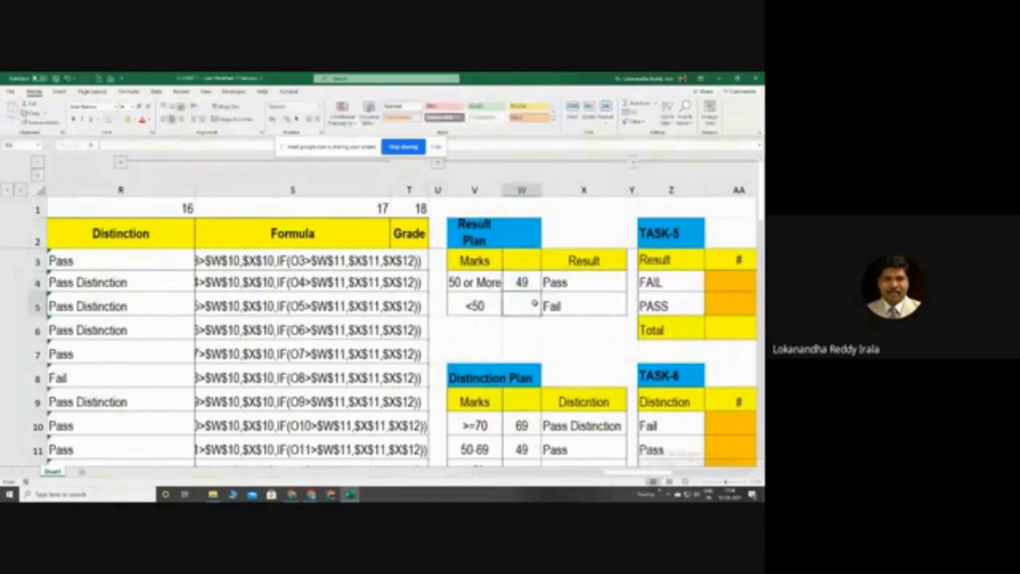
left_click(516, 291)
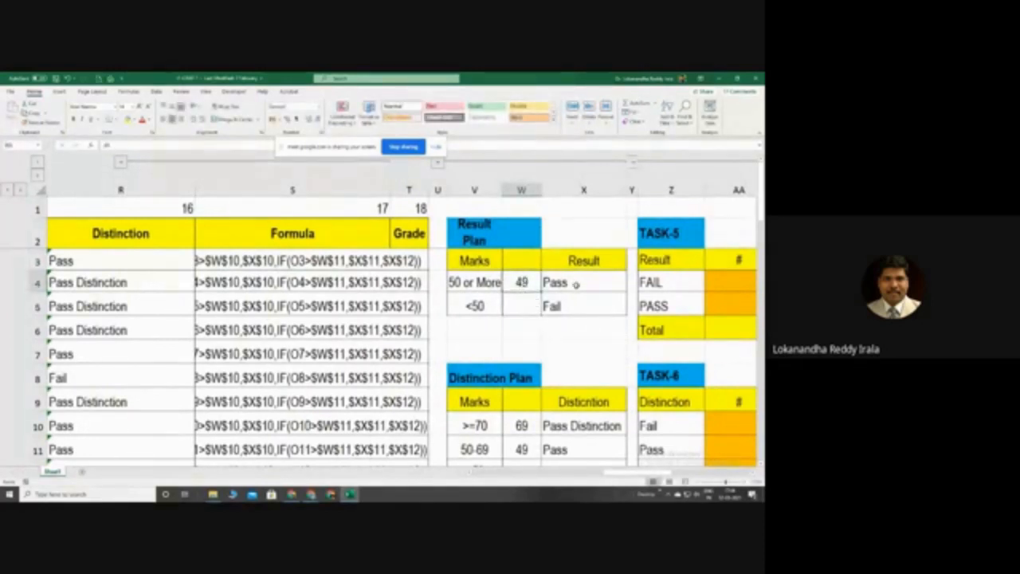
left_click(576, 283)
left_click(573, 305)
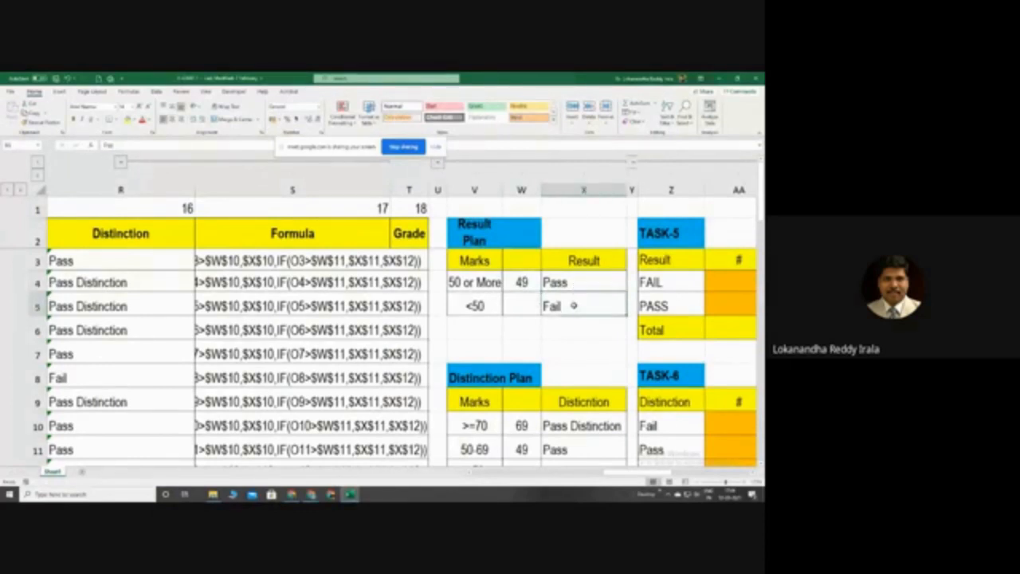
- Narrow the Distinction column, and widen the Formula column S until its full formula texts fit
left_click_drag(637, 475, 600, 479)
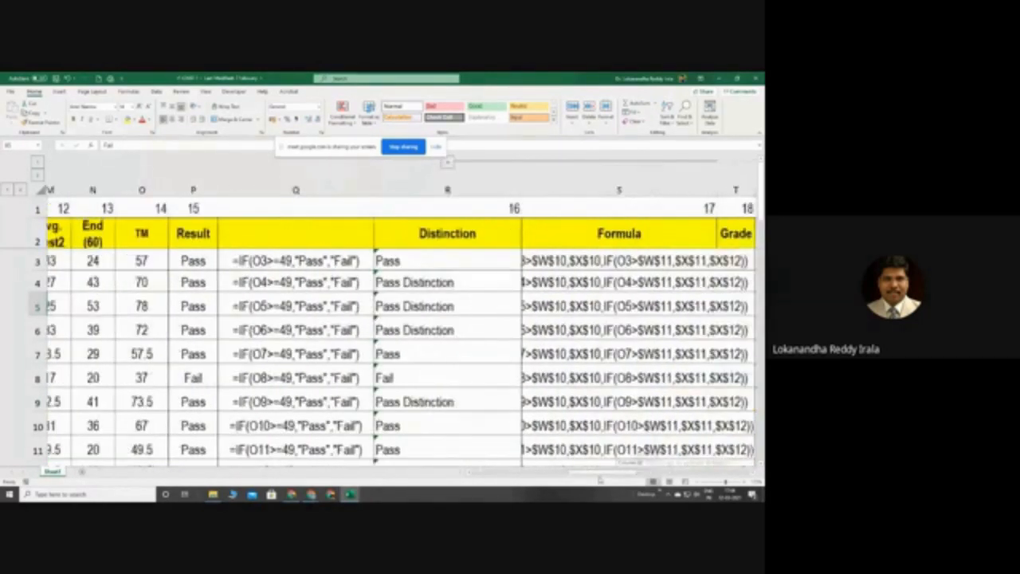
left_click_drag(600, 479, 571, 474)
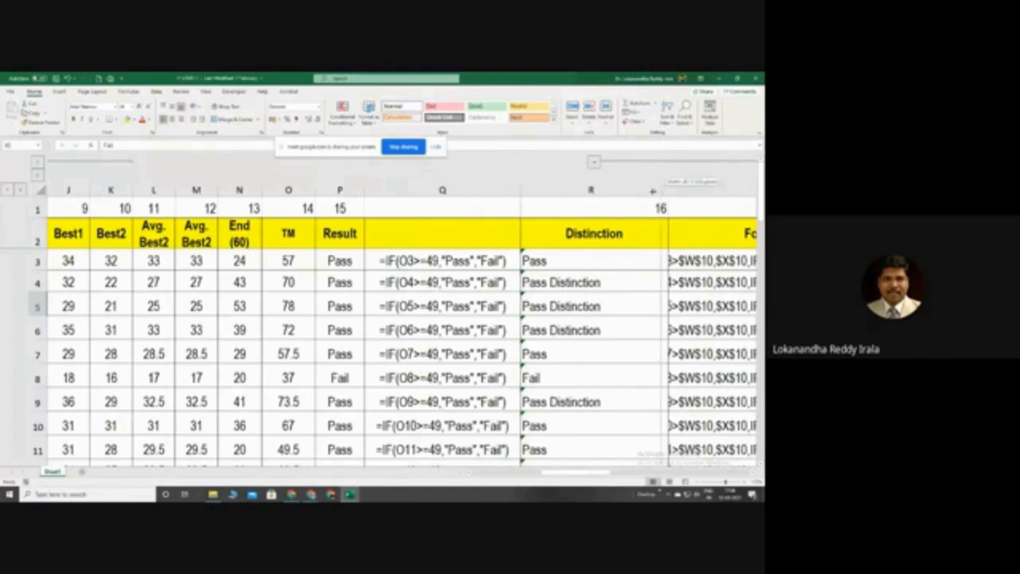
left_click_drag(666, 190, 635, 190)
left_click_drag(608, 474, 640, 476)
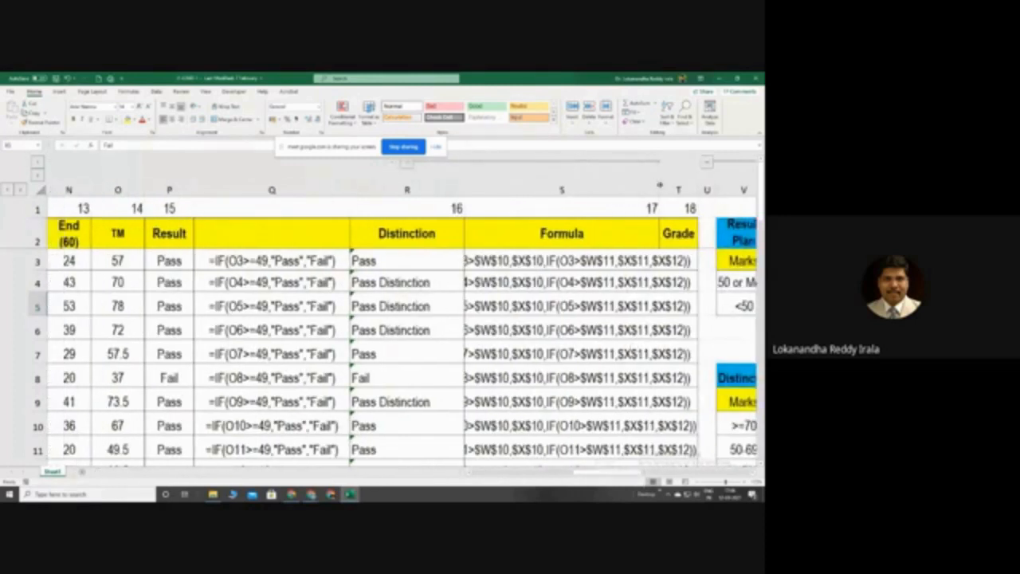
left_click_drag(660, 191, 734, 191)
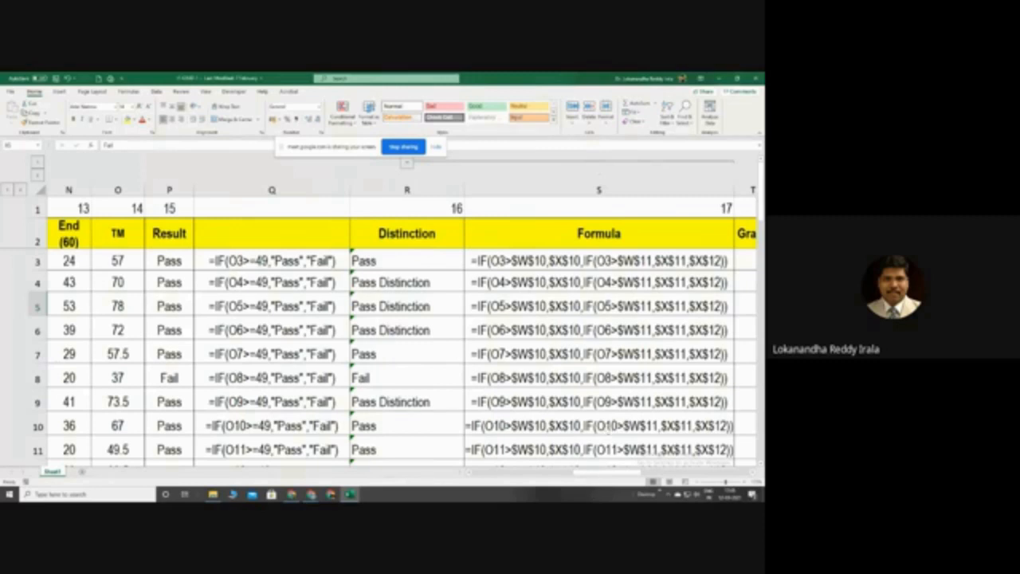
- Switch to the Google Meet call in the browser
left_click(290, 495)
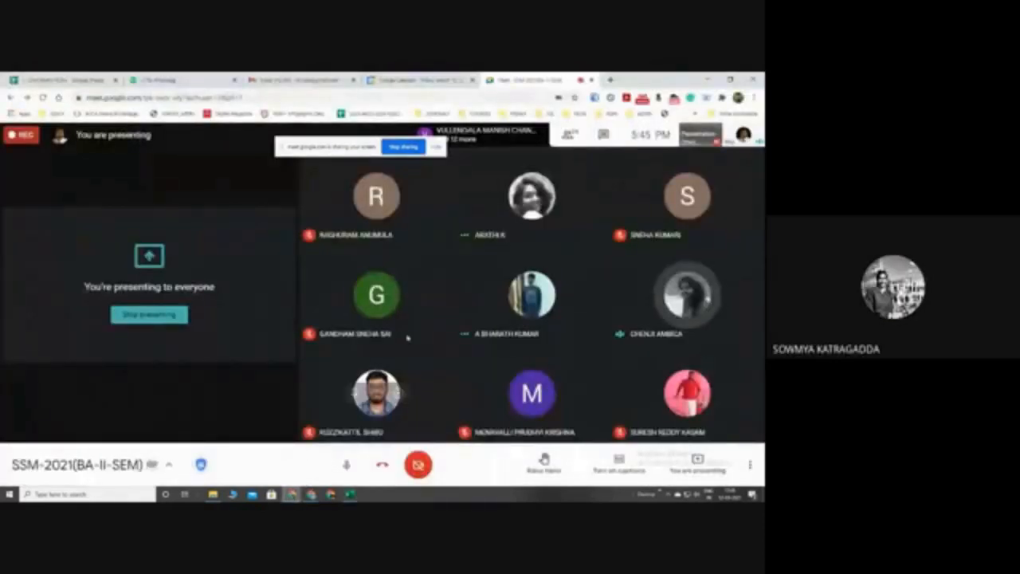